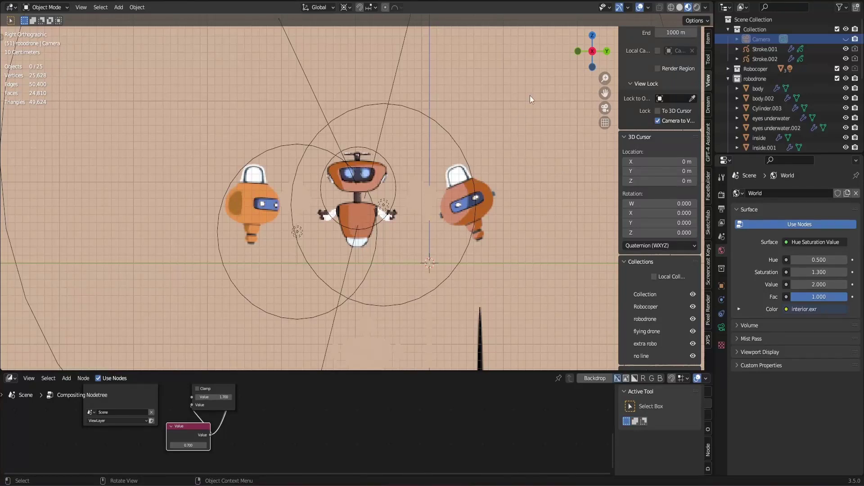
- Import the robot frame PNG as an image plane, then switch to the robot scene layout
{"action": "mouse_move", "coordinate": [586, 52]}
{"action": "left_mouse_down"}
{"action": "mouse_move", "coordinate": [580, 44]}
{"action": "mouse_move", "coordinate": [584, 52]}
{"action": "left_mouse_up"}
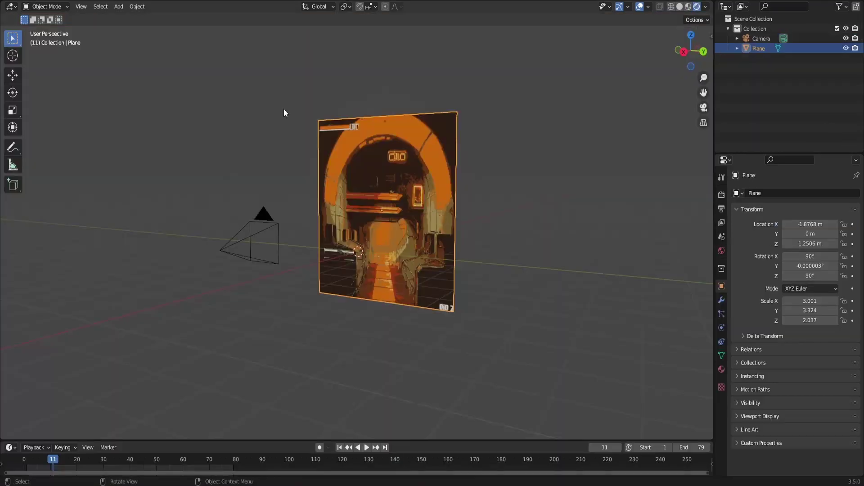
{"action": "key", "text": "F4"}
{"action": "mouse_move", "coordinate": [44, 127]}
{"action": "left_click", "coordinate": [130, 275]}
{"action": "double_click", "coordinate": [337, 241]}
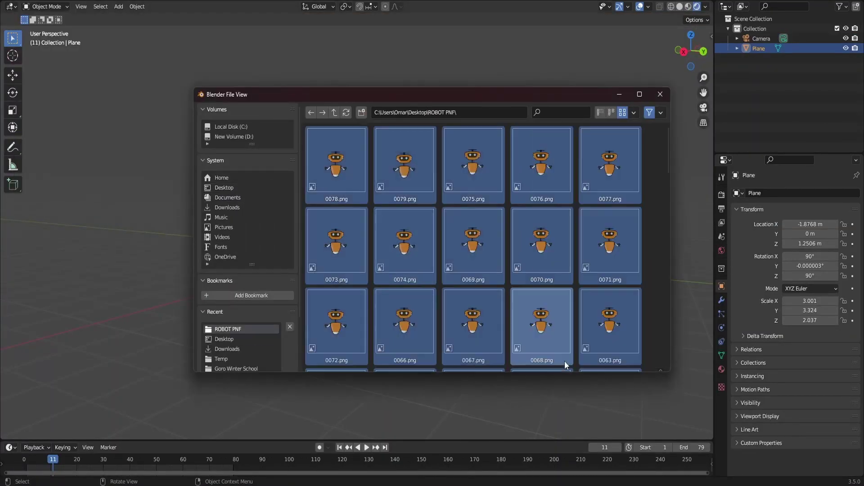
{"action": "double_click", "coordinate": [564, 361]}
{"action": "left_click", "coordinate": [703, 108]}
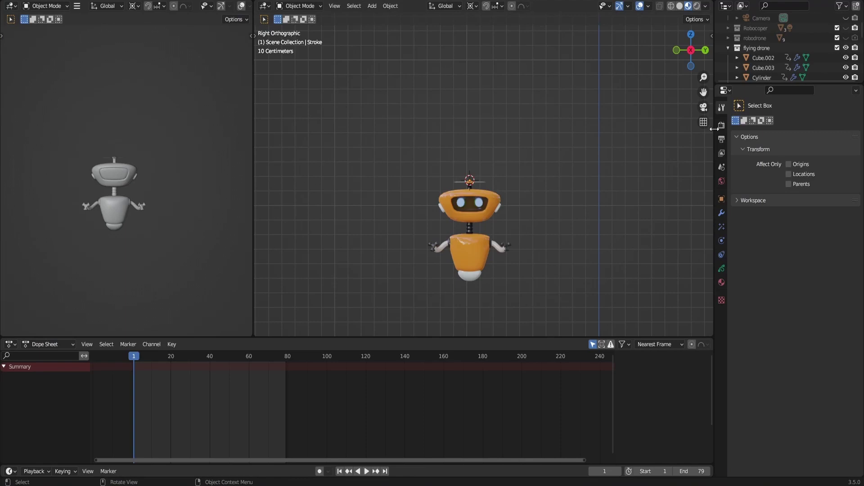
- Set the render engine to Eevee, trying 16 render samples before restoring 64
{"action": "left_click", "coordinate": [720, 126]}
{"action": "left_click", "coordinate": [798, 123]}
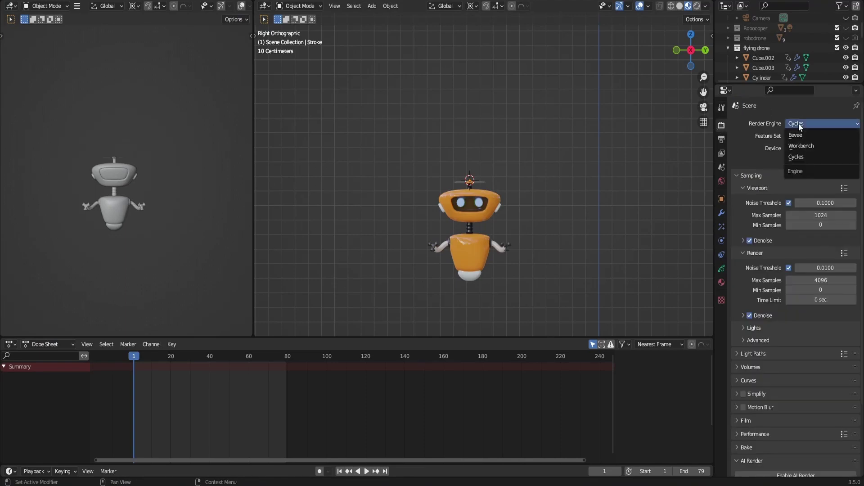
{"action": "left_click", "coordinate": [799, 138]}
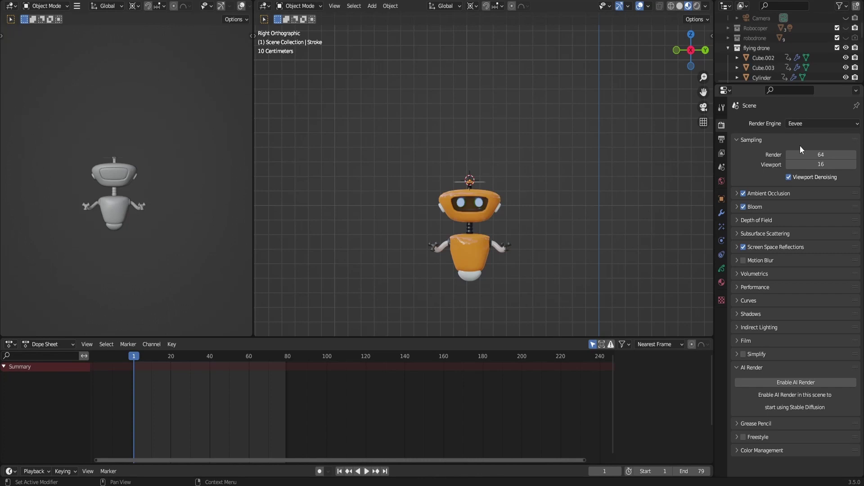
{"action": "left_click", "coordinate": [806, 153]}
{"action": "key", "text": "Return"}
{"action": "type", "text": "16"}
{"action": "key", "text": "Return"}
{"action": "left_click", "coordinate": [803, 151]}
{"action": "key", "text": "Return"}
- Make Light.001 visible in the viewport from the Outliner
{"action": "scroll", "coordinate": [739, 49], "scroll_direction": "down", "scroll_amount": 3}
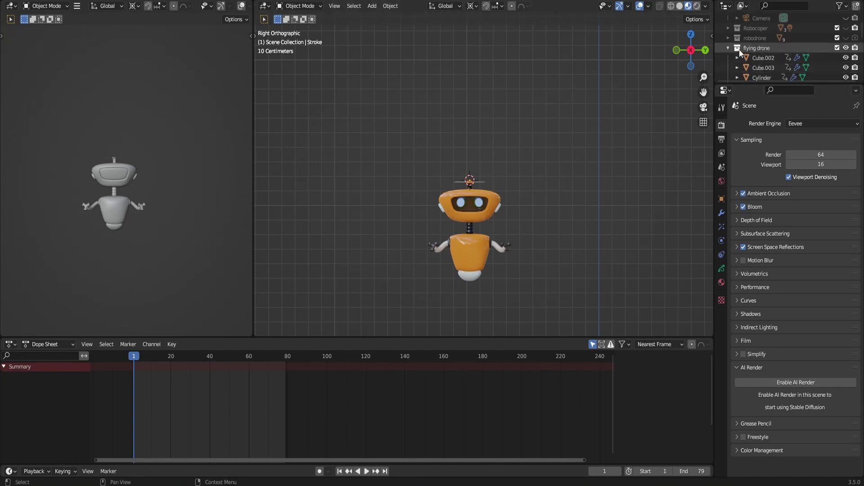
{"action": "scroll", "coordinate": [832, 40], "scroll_direction": "down", "scroll_amount": 2}
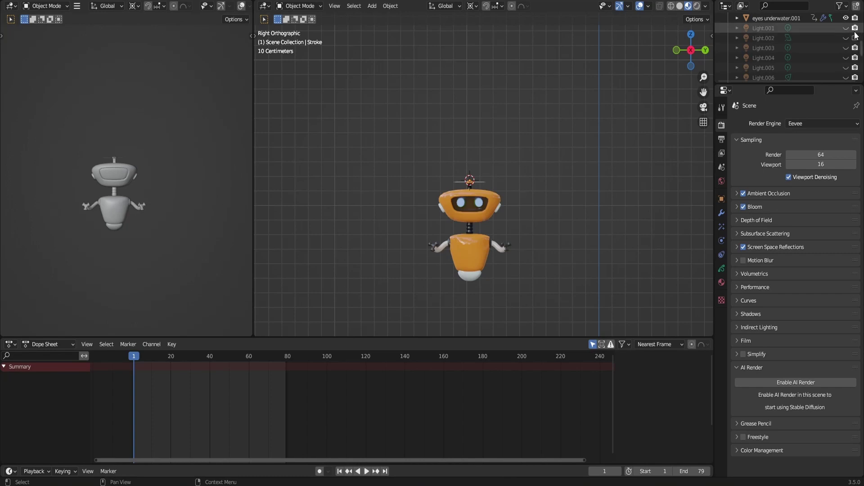
{"action": "left_click", "coordinate": [846, 27]}
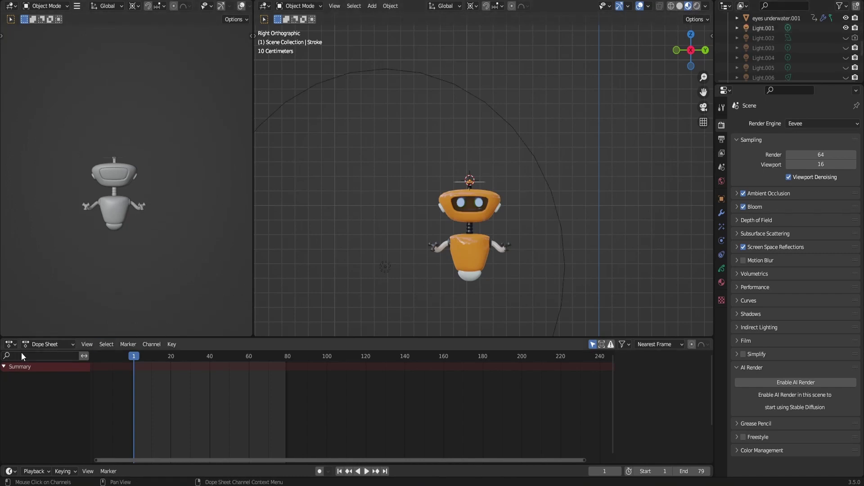
- Turn the bottom area into a Shader Editor showing the robot body's pel material, Material Output moved right
{"action": "left_click", "coordinate": [10, 344]}
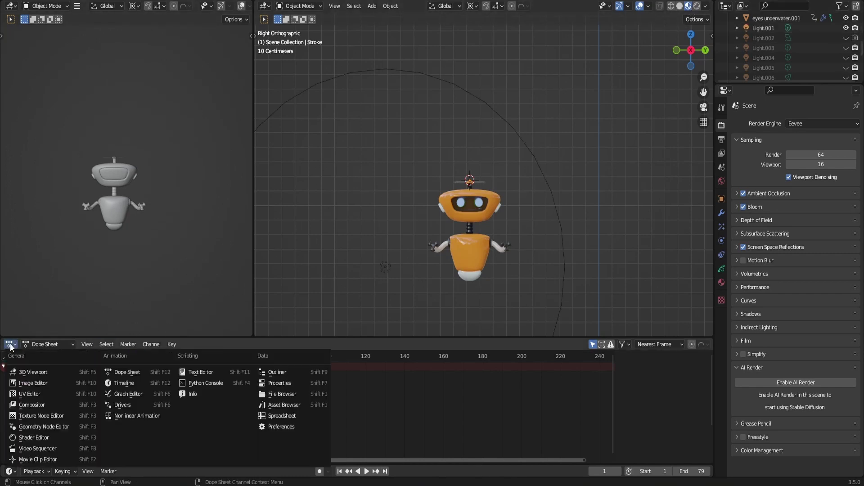
{"action": "left_click", "coordinate": [40, 438]}
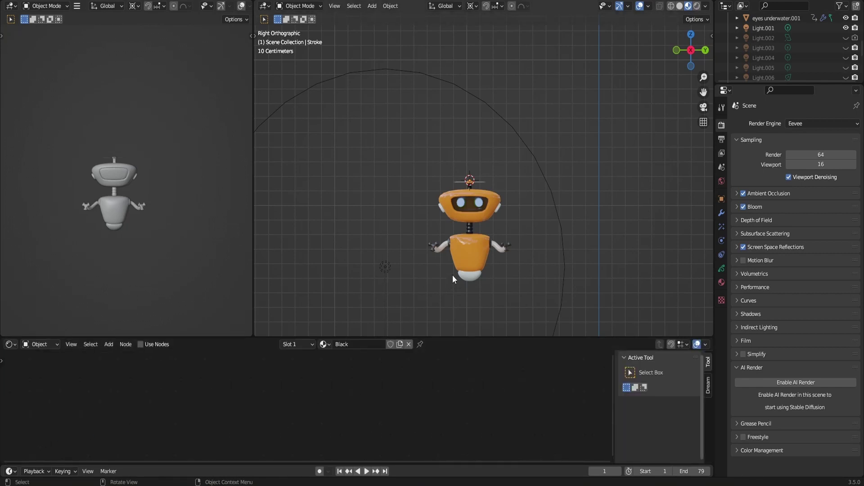
{"action": "left_click", "coordinate": [466, 260]}
{"action": "scroll", "coordinate": [326, 433], "scroll_direction": "up", "scroll_amount": 5}
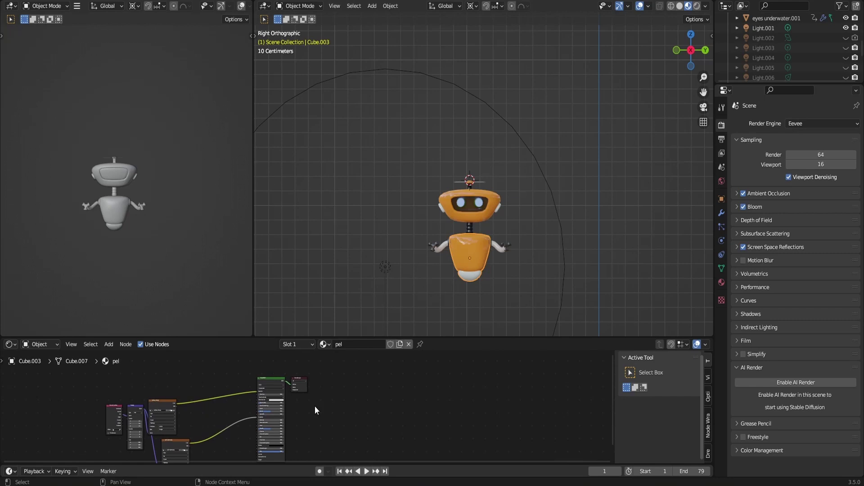
{"action": "left_click_drag", "start_coordinate": [291, 368], "coordinate": [430, 373]}
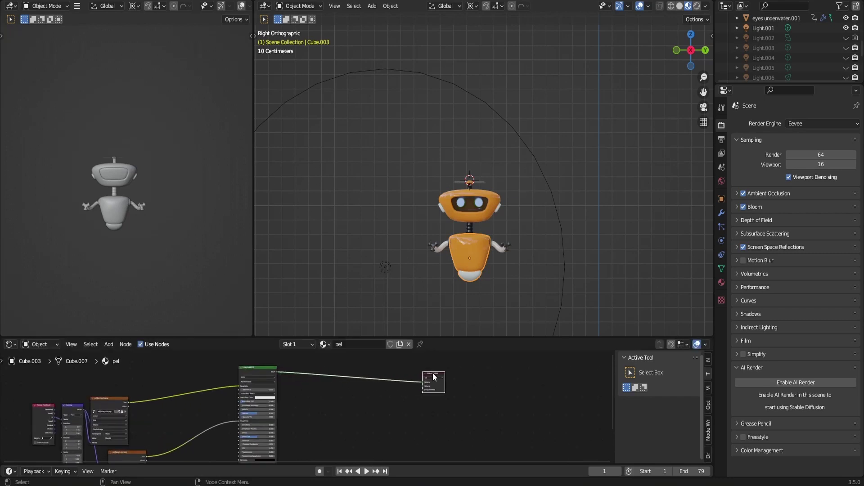
- Insert a Shader to RGB node between the Principled BSDF and Material Output
{"action": "key", "text": "shift+a"}
{"action": "left_click", "coordinate": [297, 371]}
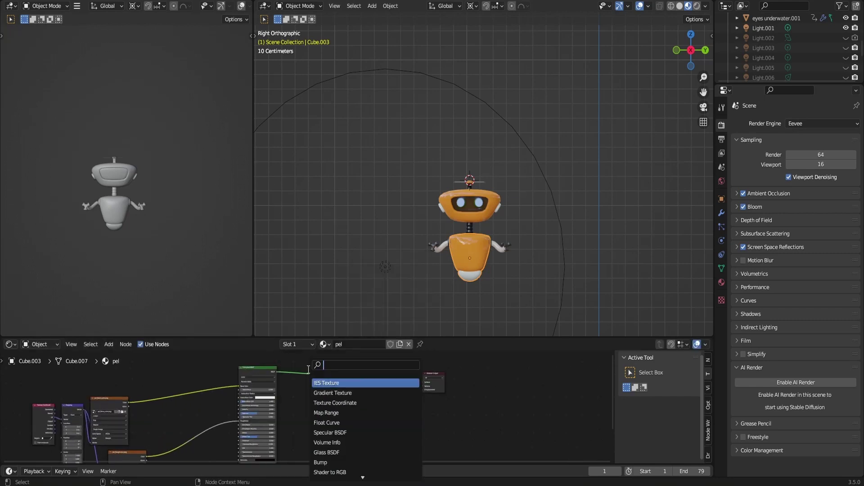
{"action": "type", "text": "SHAD"}
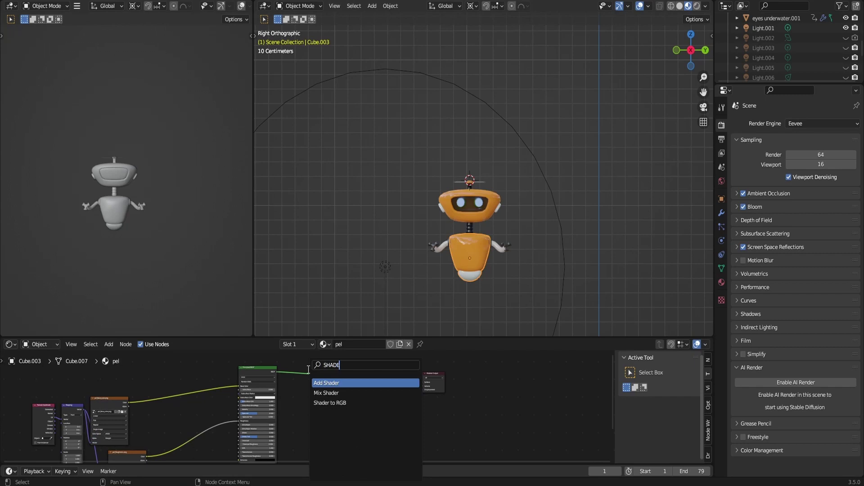
{"action": "type", "text": "E"}
{"action": "left_click", "coordinate": [329, 402]}
{"action": "left_click", "coordinate": [325, 408]}
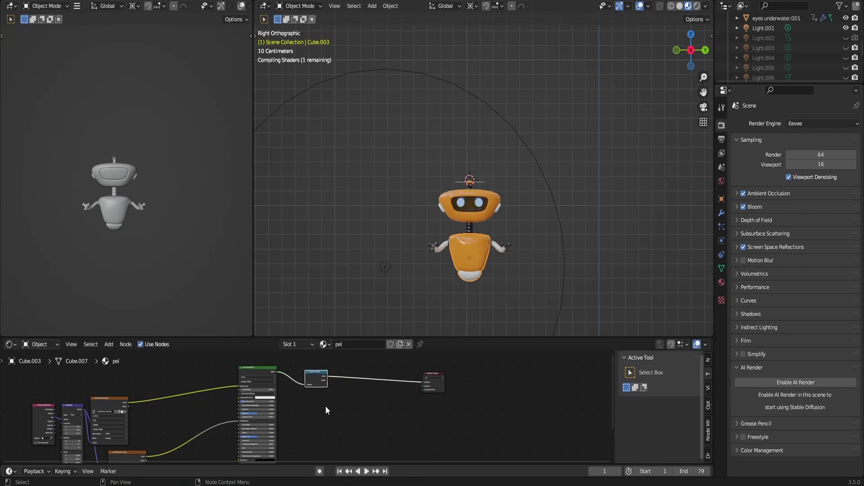
- Insert a ColorRamp node just before the Material Output
{"action": "key", "text": "shift+a"}
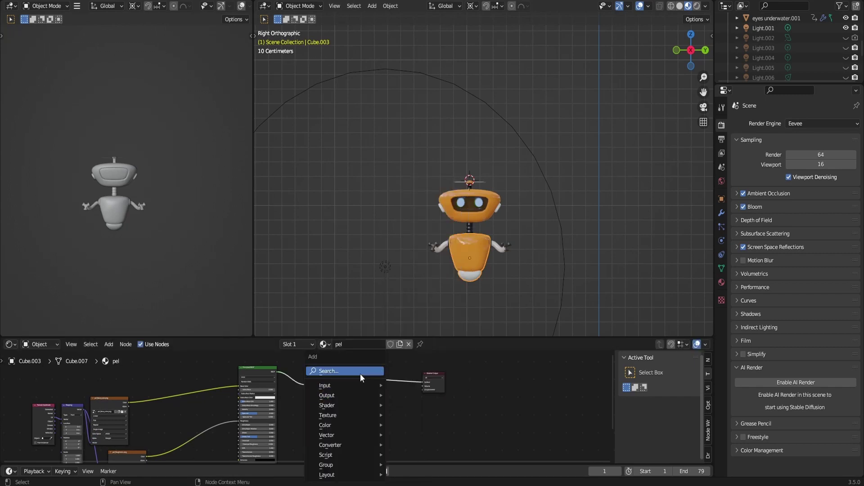
{"action": "left_click", "coordinate": [361, 374]}
{"action": "type", "text": "COL"}
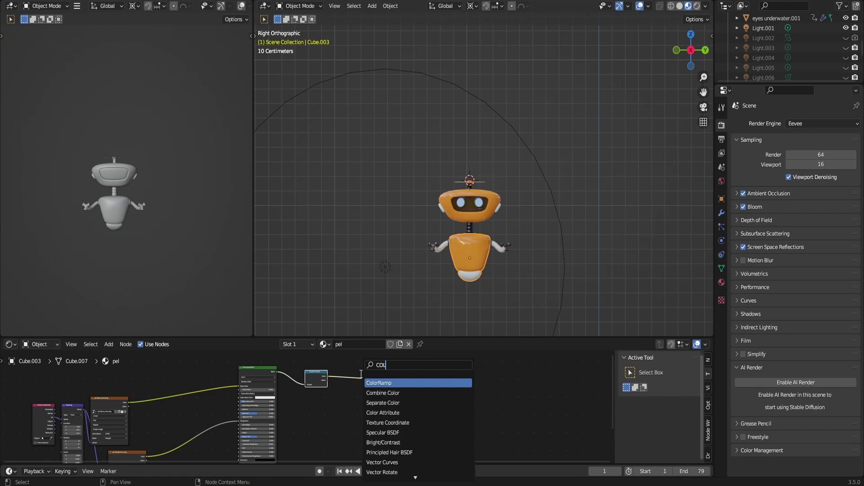
{"action": "key", "text": "Return"}
{"action": "left_click", "coordinate": [362, 377]}
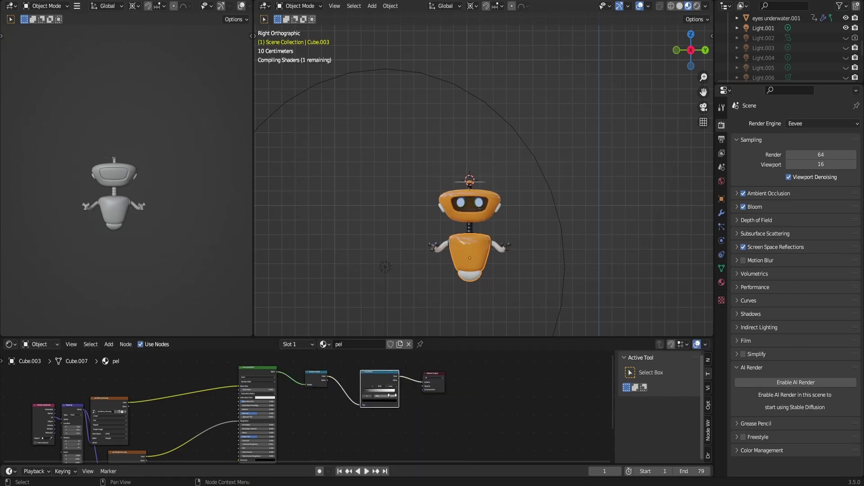
{"action": "scroll", "coordinate": [390, 395], "scroll_direction": "up", "scroll_amount": 3}
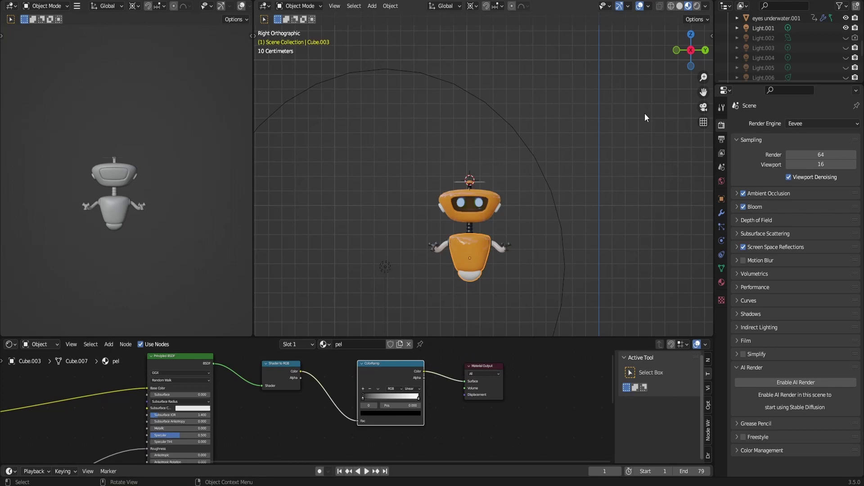
- Set the ColorRamp to Constant interpolation and slide the white stop toward 0.441
{"action": "left_click", "coordinate": [413, 389]}
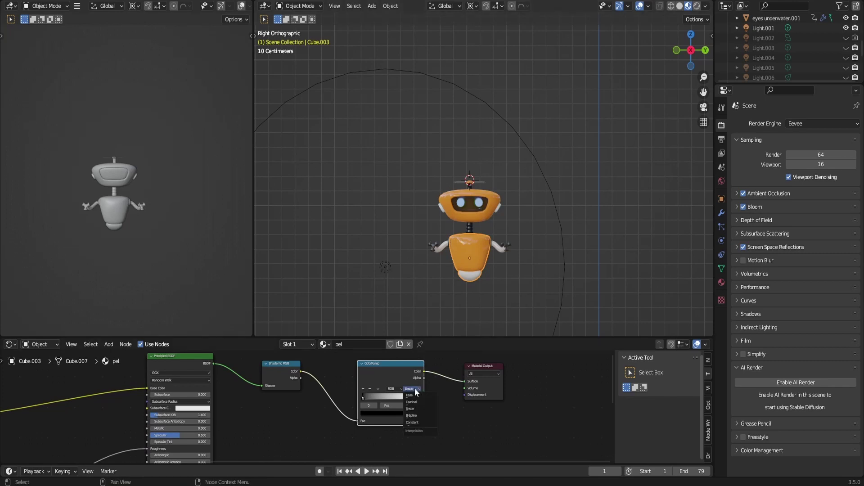
{"action": "left_click", "coordinate": [415, 422]}
{"action": "left_click_drag", "start_coordinate": [418, 397], "coordinate": [386, 402]}
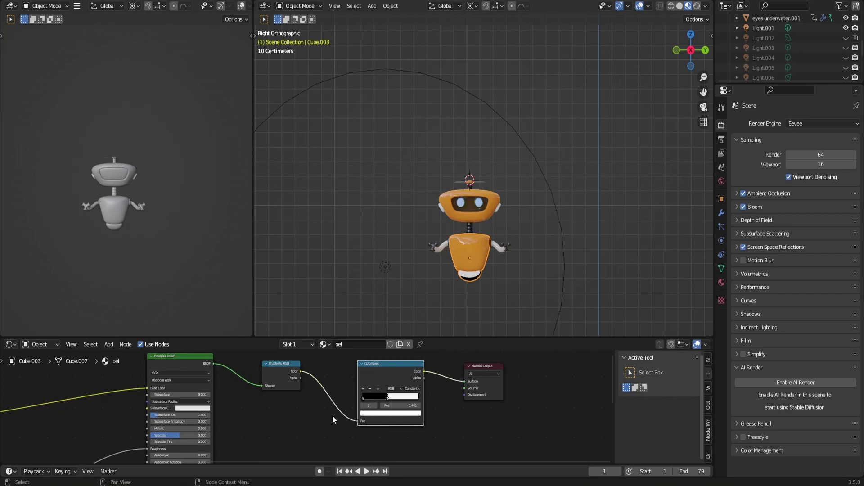
{"action": "scroll", "coordinate": [333, 415], "scroll_direction": "down", "scroll_amount": 2}
{"action": "middle_click_drag", "start_coordinate": [268, 413], "coordinate": [308, 393]}
{"action": "scroll", "coordinate": [307, 393], "scroll_direction": "down", "scroll_amount": 1}
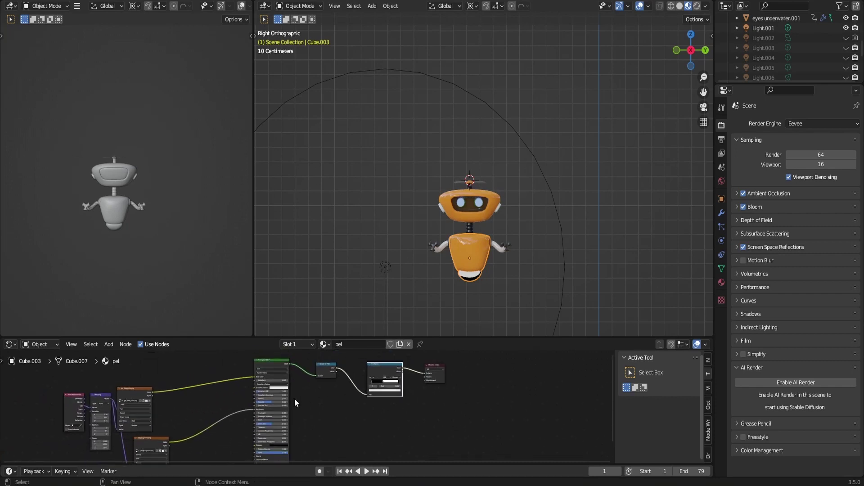
{"action": "scroll", "coordinate": [498, 384], "scroll_direction": "up", "scroll_amount": 2}
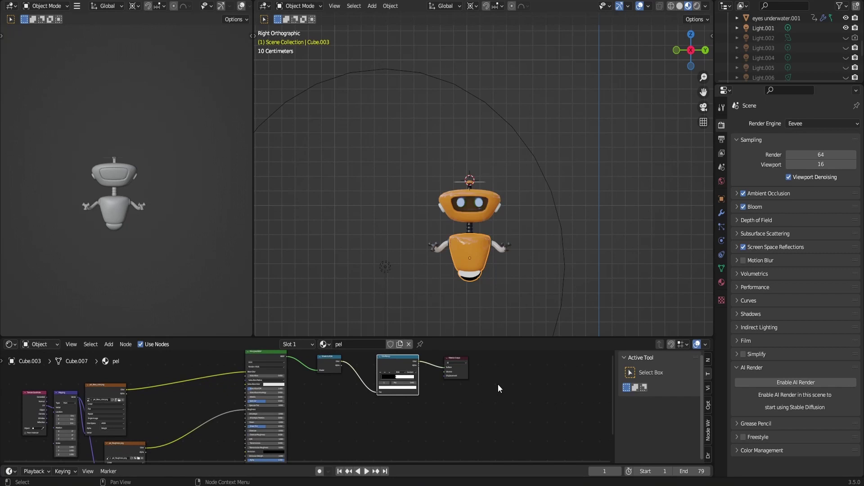
{"action": "scroll", "coordinate": [440, 389], "scroll_direction": "up", "scroll_amount": 1}
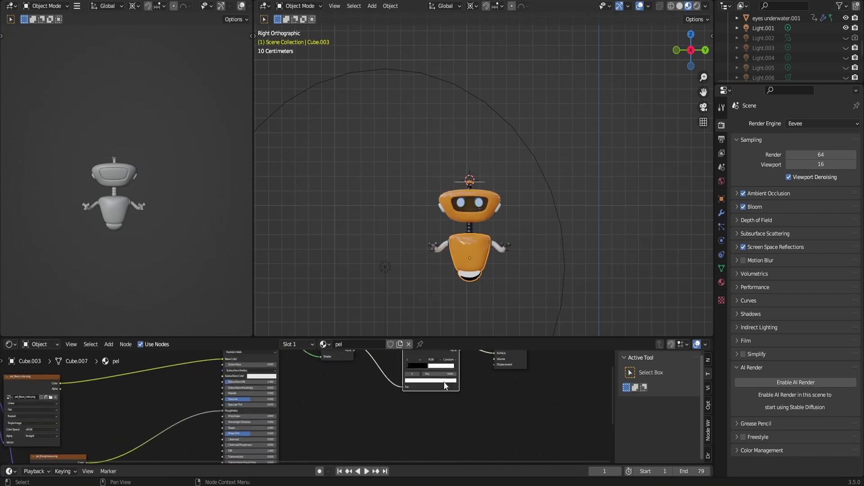
{"action": "middle_click_drag", "start_coordinate": [444, 381], "coordinate": [381, 412]}
{"action": "scroll", "coordinate": [396, 409], "scroll_direction": "up", "scroll_amount": 2}
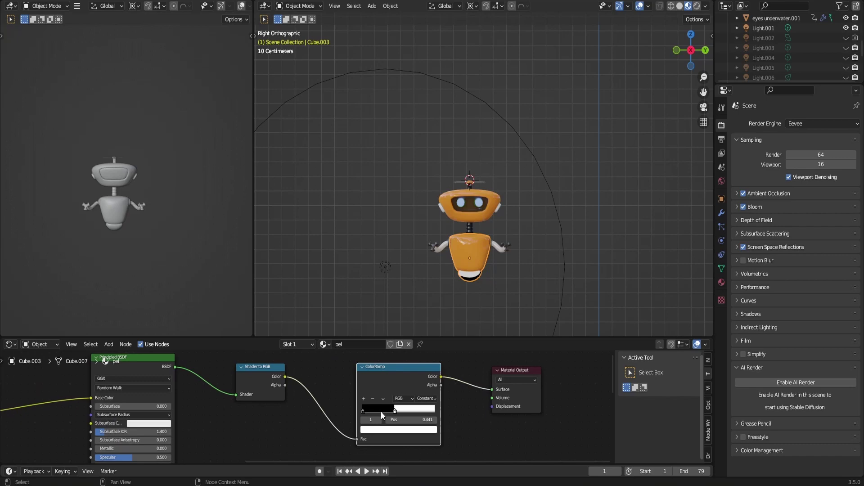
- Lighten the ColorRamp's black stop to a very dark grey
{"action": "left_click", "coordinate": [364, 412]}
{"action": "left_click", "coordinate": [378, 429]}
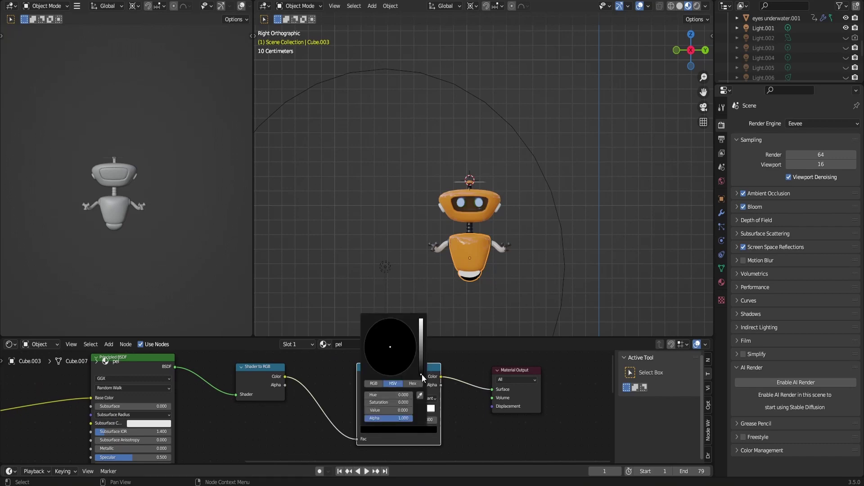
{"action": "left_click_drag", "start_coordinate": [422, 374], "coordinate": [421, 358]}
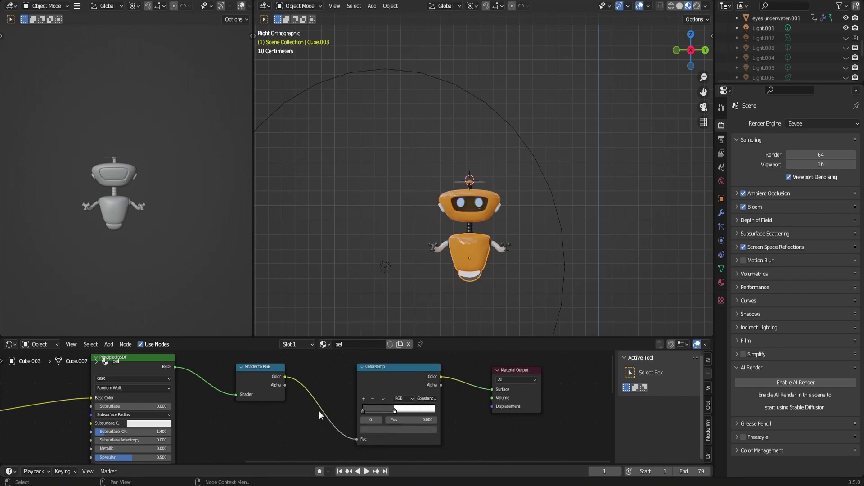
{"action": "scroll", "coordinate": [320, 411], "scroll_direction": "down", "scroll_amount": 4}
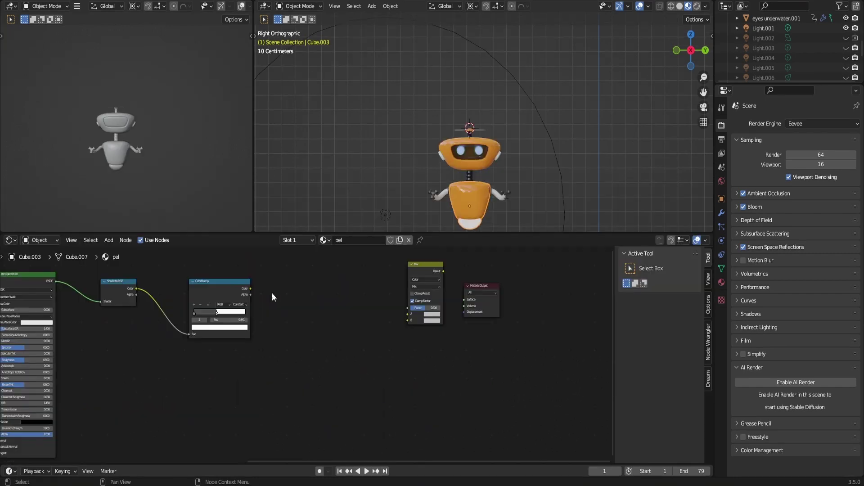
- Connect the ColorRamp output into the Mix node and delete the Principled BSDF
{"action": "left_click_drag", "start_coordinate": [271, 292], "coordinate": [411, 311]}
{"action": "scroll", "coordinate": [310, 346], "scroll_direction": "down", "scroll_amount": 2}
{"action": "scroll", "coordinate": [310, 346], "scroll_direction": "down", "scroll_amount": 2}
{"action": "left_click", "coordinate": [169, 321]}
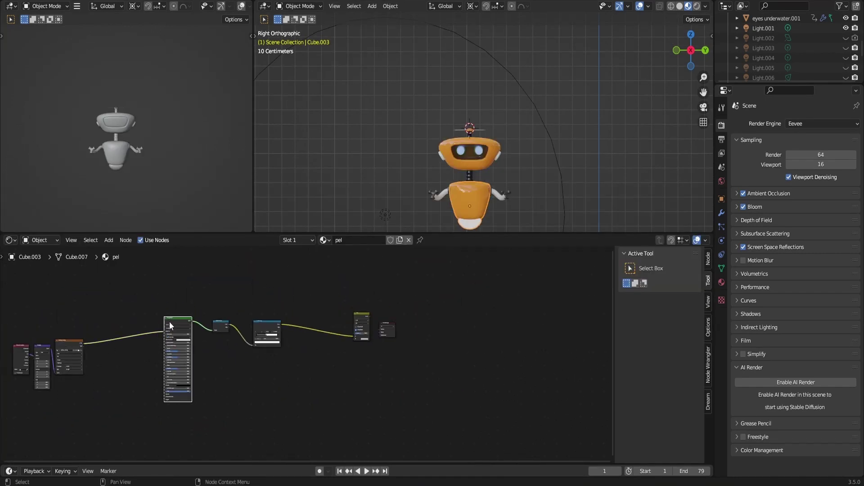
{"action": "key", "text": "x"}
- Add an Emission shader node and link its output into the node chain
{"action": "key", "text": "shift+a"}
{"action": "left_click", "coordinate": [174, 316]}
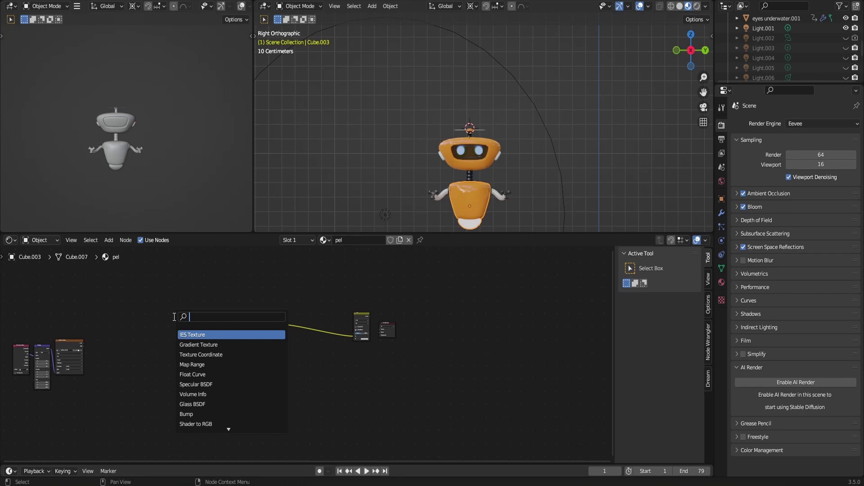
{"action": "type", "text": "emission"}
{"action": "key", "text": "Return"}
{"action": "left_click", "coordinate": [182, 321]}
{"action": "left_click_drag", "start_coordinate": [191, 317], "coordinate": [214, 329]}
{"action": "left_click_drag", "start_coordinate": [147, 358], "coordinate": [317, 288]}
- Wire Mix to the output and pel_Base_color.png into Mix B, ramp split near 0.591
{"action": "scroll", "coordinate": [372, 387], "scroll_direction": "up", "scroll_amount": 2}
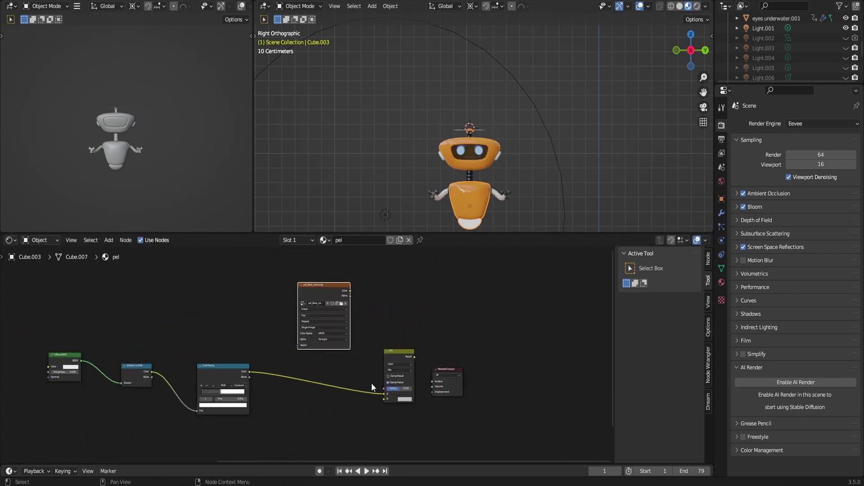
{"action": "scroll", "coordinate": [372, 387], "scroll_direction": "up", "scroll_amount": 1}
{"action": "left_click_drag", "start_coordinate": [422, 357], "coordinate": [443, 384]}
{"action": "left_click_drag", "start_coordinate": [354, 285], "coordinate": [392, 405]}
{"action": "scroll", "coordinate": [315, 359], "scroll_direction": "up", "scroll_amount": 2}
{"action": "left_click_drag", "start_coordinate": [188, 407], "coordinate": [200, 412]}
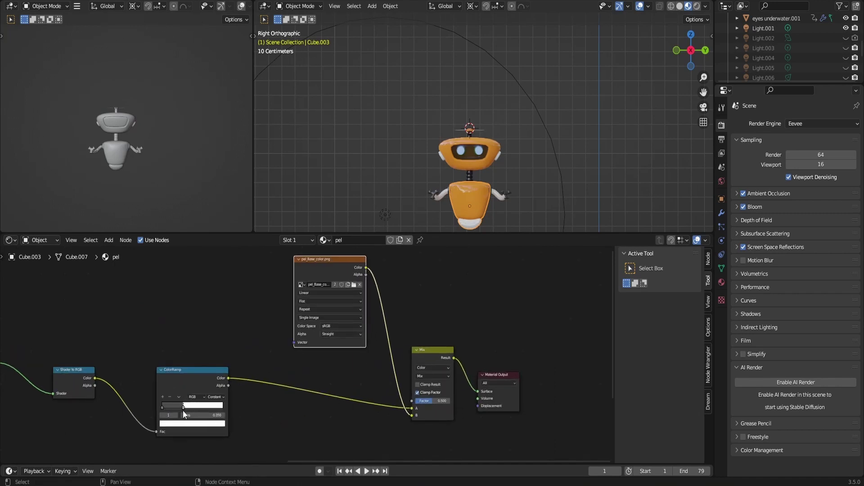
{"action": "left_click", "coordinate": [721, 282]}
{"action": "left_click", "coordinate": [750, 136]}
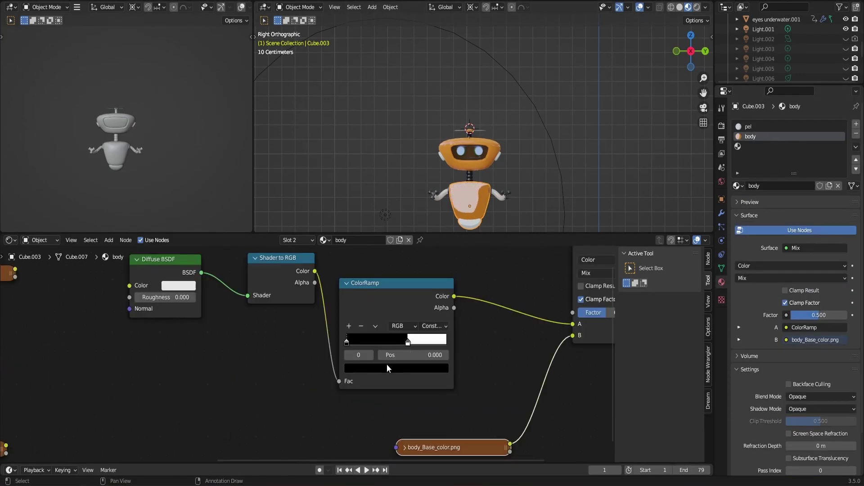
- Darken the body ColorRamp's white stop to grey and make Light.003 visible
{"action": "left_click", "coordinate": [387, 368]}
{"action": "left_click", "coordinate": [408, 342]}
{"action": "left_click", "coordinate": [396, 368]}
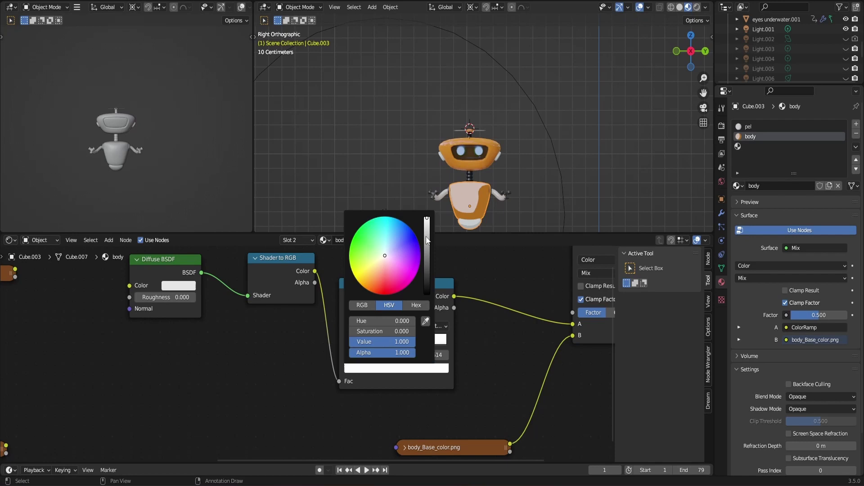
{"action": "mouse_move", "coordinate": [427, 240]}
{"action": "left_mouse_down"}
{"action": "mouse_move", "coordinate": [427, 262]}
{"action": "mouse_move", "coordinate": [427, 252]}
{"action": "left_mouse_up"}
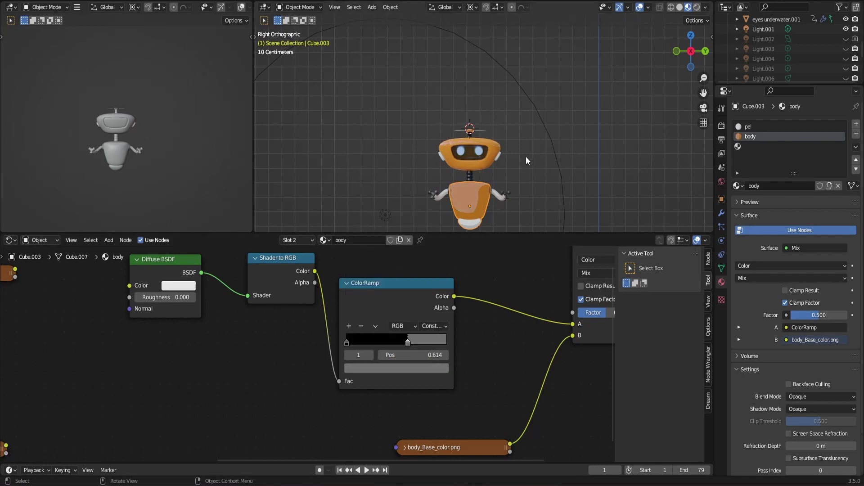
{"action": "left_click", "coordinate": [346, 343]}
{"action": "left_click", "coordinate": [377, 368]}
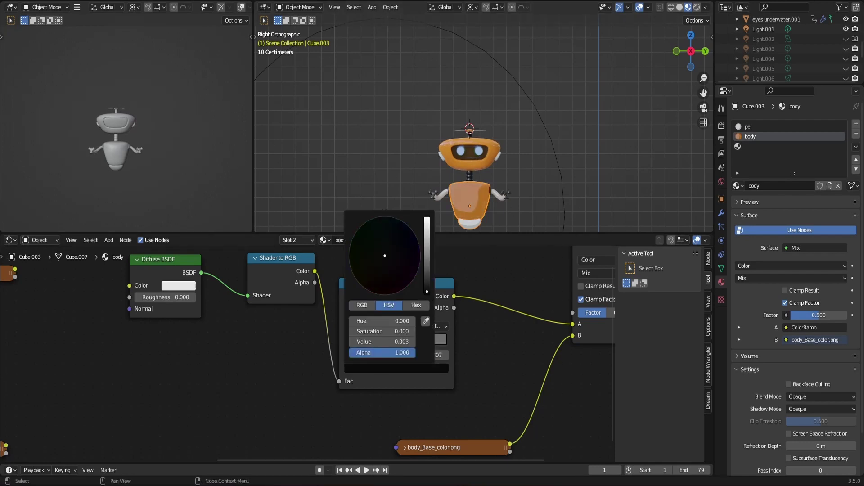
{"action": "left_click", "coordinate": [846, 49]}
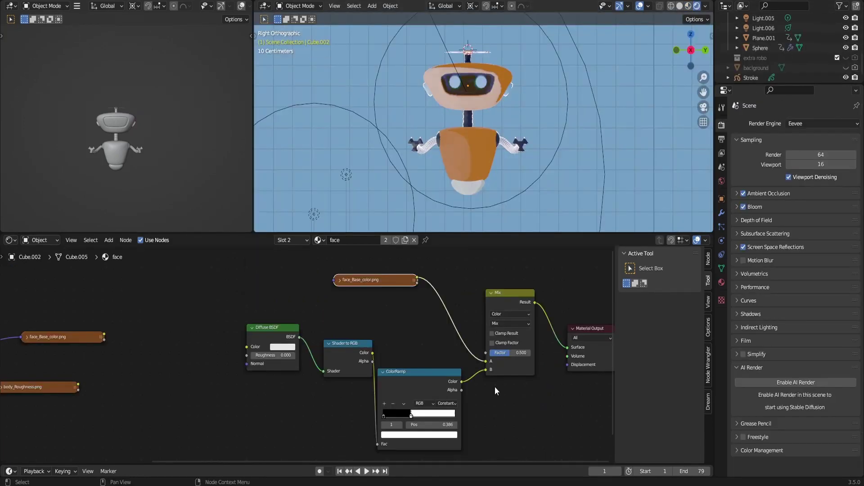
- Move the face ColorRamp's white stop to about 0.609 and darken it to grey
{"action": "left_click_drag", "start_coordinate": [406, 419], "coordinate": [427, 420]}
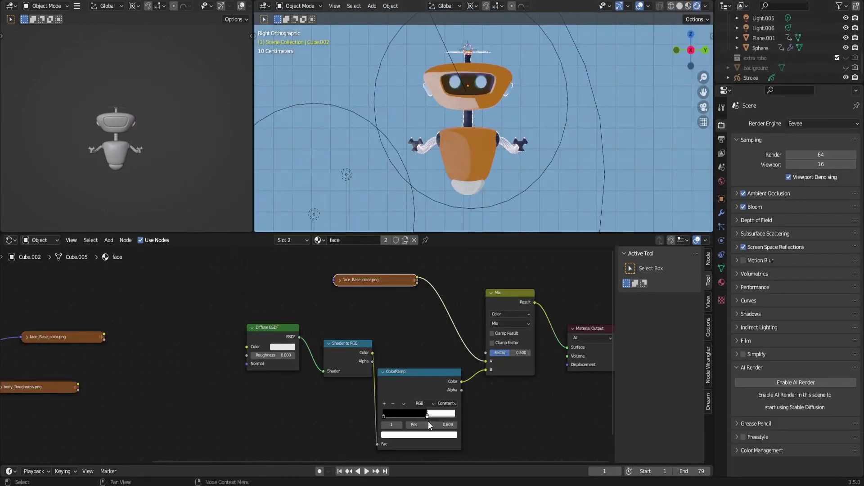
{"action": "left_click", "coordinate": [386, 419]}
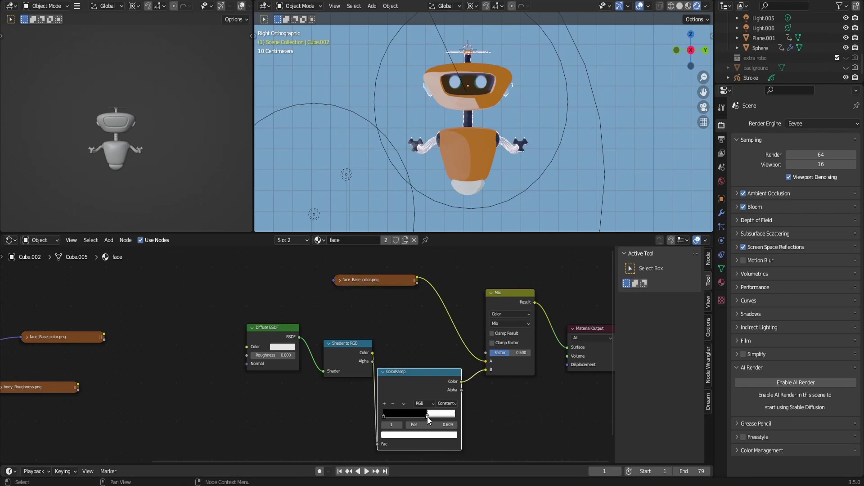
{"action": "left_click", "coordinate": [419, 434]}
{"action": "mouse_move", "coordinate": [442, 331]}
{"action": "left_mouse_down"}
{"action": "mouse_move", "coordinate": [442, 360]}
{"action": "mouse_move", "coordinate": [442, 342]}
{"action": "left_mouse_up"}
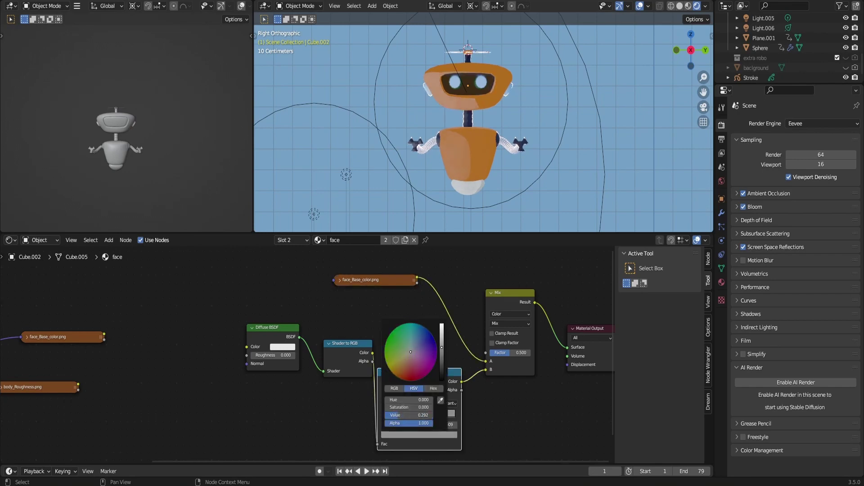
- Shrink the point light's radius to 0.82 m and reposition it in the scene
{"action": "left_click_drag", "start_coordinate": [524, 75], "coordinate": [525, 75]}
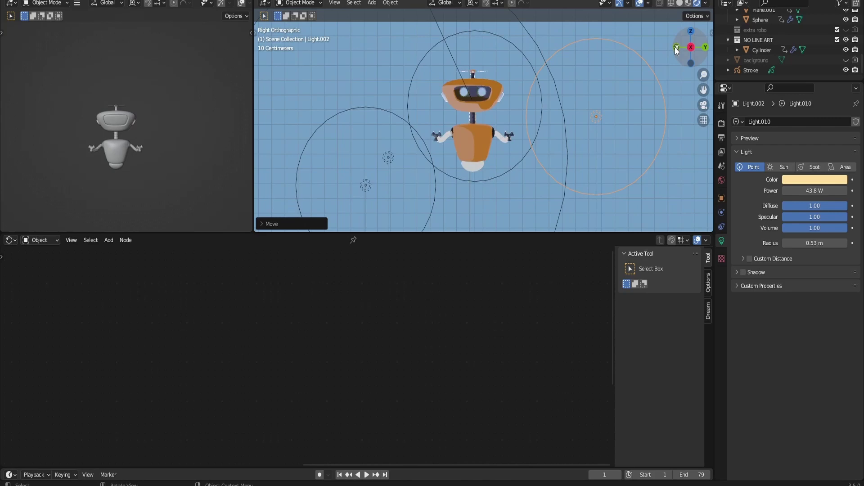
{"action": "scroll", "coordinate": [585, 81], "scroll_direction": "up", "scroll_amount": 3}
{"action": "scroll", "coordinate": [611, 85], "scroll_direction": "down", "scroll_amount": 3}
{"action": "left_click_drag", "start_coordinate": [814, 243], "coordinate": [800, 243]}
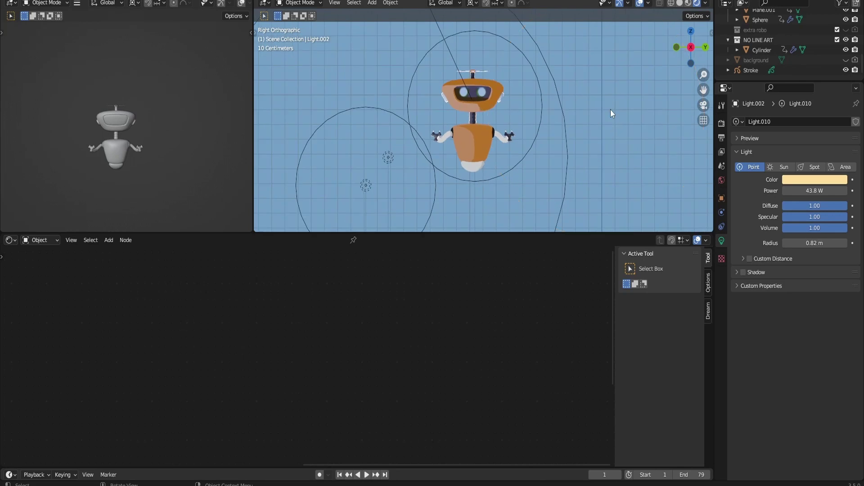
{"action": "left_click_drag", "start_coordinate": [611, 113], "coordinate": [508, 140]}
- Move spot light Light.006 next to the robot's head
{"action": "left_click", "coordinate": [534, 168]}
{"action": "left_click", "coordinate": [520, 158]}
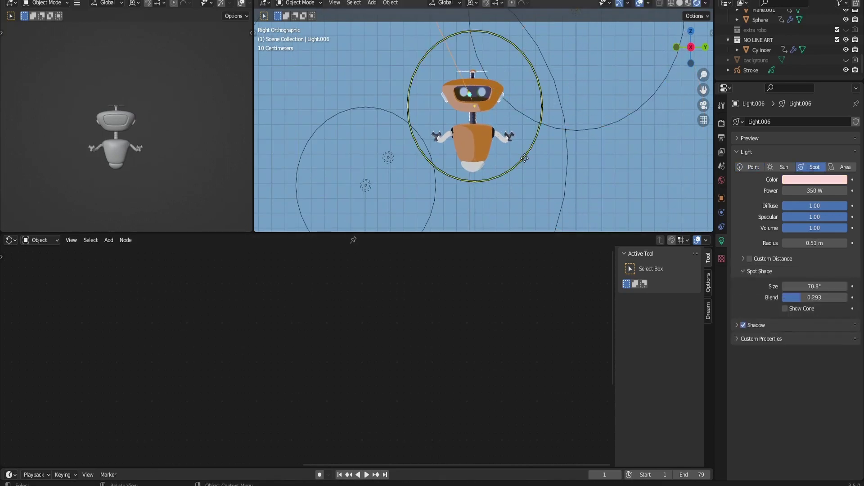
{"action": "key", "text": "g"}
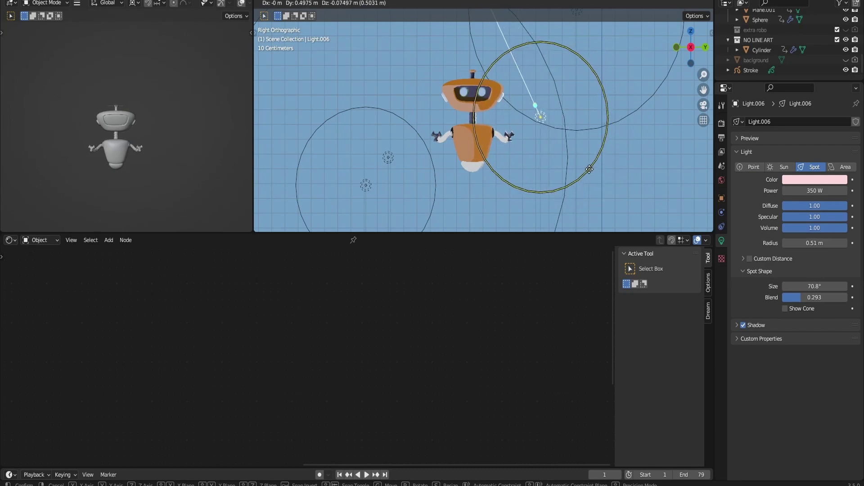
{"action": "left_click", "coordinate": [568, 170]}
{"action": "scroll", "coordinate": [517, 144], "scroll_direction": "up", "scroll_amount": 4}
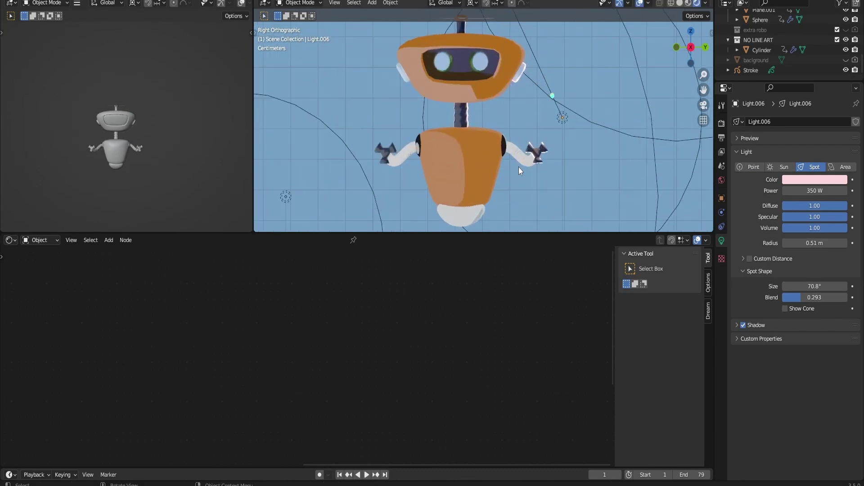
- Strip the hand material's texture, mapping, ramp and Principled BSDF nodes
{"action": "left_click", "coordinate": [538, 153]}
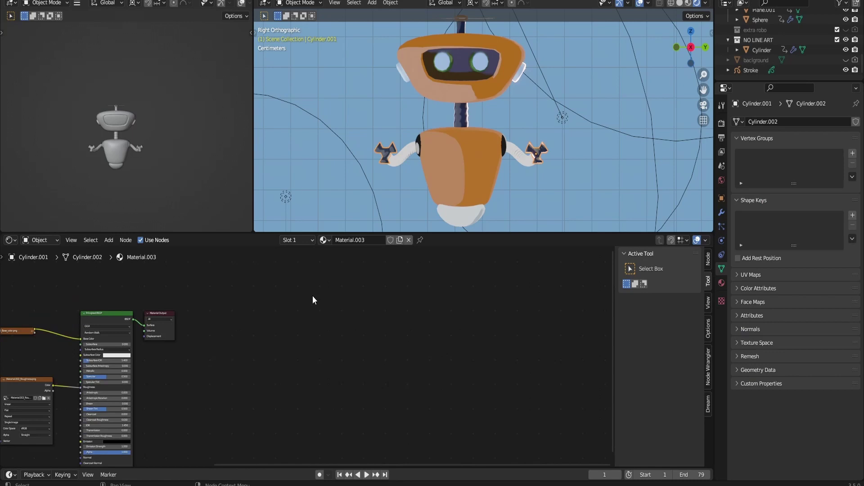
{"action": "left_click_drag", "start_coordinate": [23, 324], "coordinate": [154, 420]}
{"action": "key", "text": "x"}
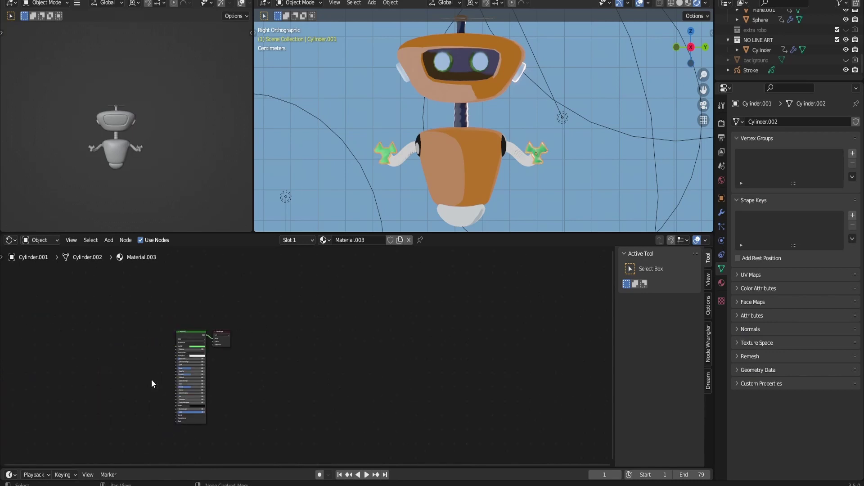
{"action": "left_click_drag", "start_coordinate": [222, 336], "coordinate": [404, 342]}
{"action": "left_click", "coordinate": [312, 347]}
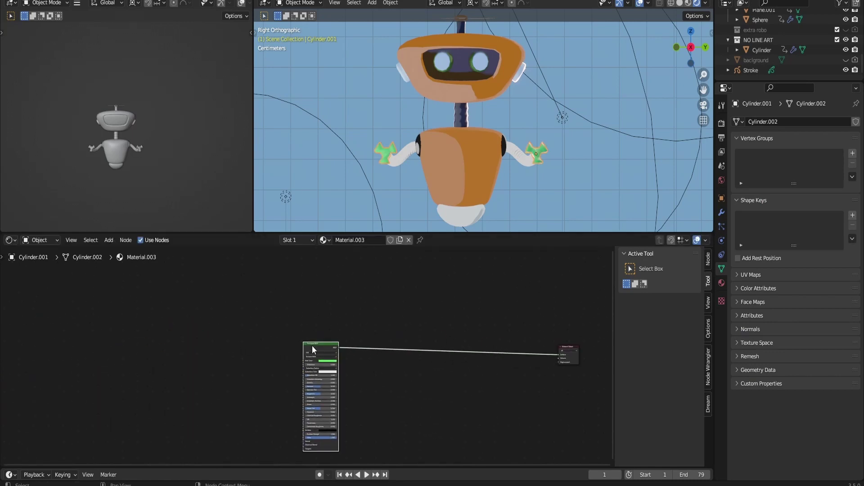
{"action": "key", "text": "x"}
- Add Diffuse BSDF and ColorRamp nodes to the hand's Material.003
{"action": "scroll", "coordinate": [351, 375], "scroll_direction": "up", "scroll_amount": 1}
{"action": "key", "text": "shift+a"}
{"action": "left_click", "coordinate": [366, 362]}
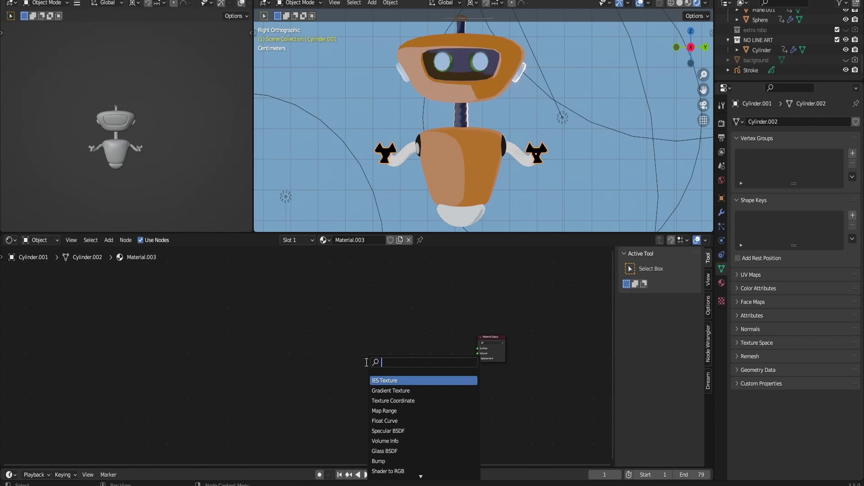
{"action": "type", "text": "diff"}
{"action": "key", "text": "Return"}
{"action": "left_click", "coordinate": [360, 364]}
{"action": "middle_click_drag", "start_coordinate": [444, 376], "coordinate": [391, 374]}
{"action": "key", "text": "shift+a"}
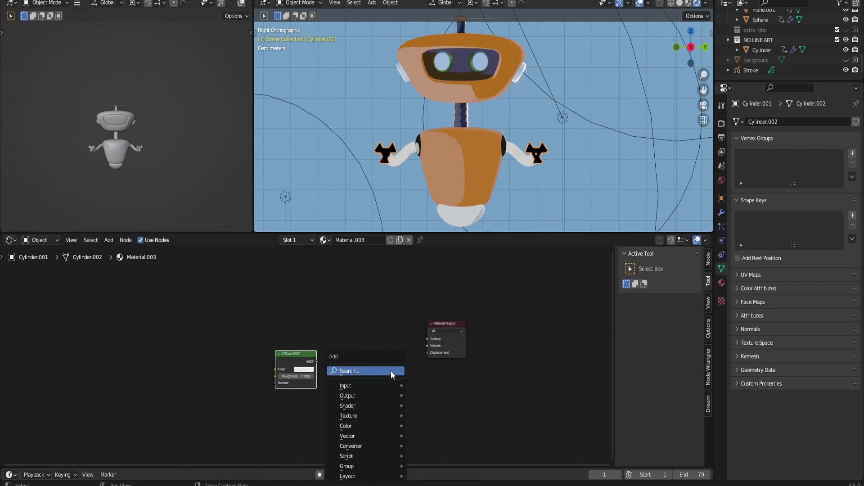
{"action": "left_click", "coordinate": [391, 372]}
{"action": "type", "text": "ramp"}
{"action": "key", "text": "Return"}
{"action": "left_click", "coordinate": [408, 368]}
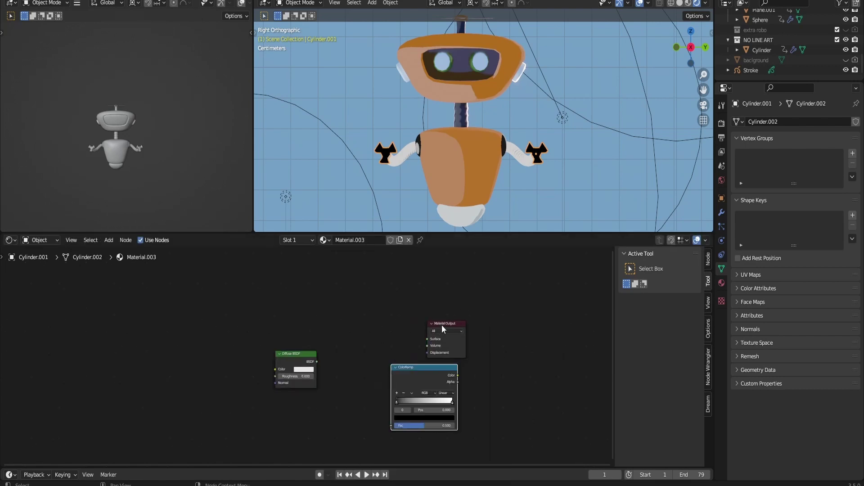
- Add Shader to RGB and wire Diffuse BSDF through it and the ColorRamp into the surface
{"action": "key", "text": "shift+a"}
{"action": "left_click", "coordinate": [367, 335]}
{"action": "type", "text": "shader to"}
{"action": "key", "text": "Return"}
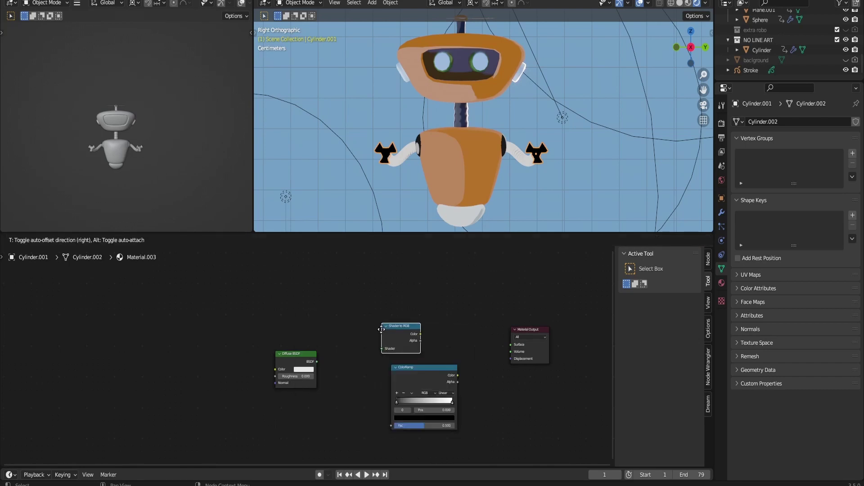
{"action": "left_click", "coordinate": [329, 367]}
{"action": "left_click_drag", "start_coordinate": [317, 361], "coordinate": [391, 426]}
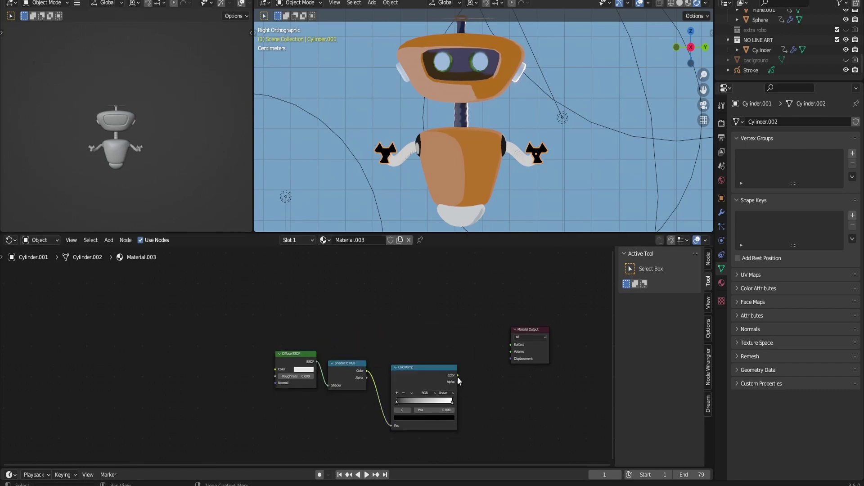
{"action": "left_click_drag", "start_coordinate": [458, 375], "coordinate": [510, 345]}
- Make the hand ramp Constant with its split mid-way and both stops set to greys
{"action": "scroll", "coordinate": [486, 372], "scroll_direction": "up", "scroll_amount": 2}
{"action": "left_click_drag", "start_coordinate": [524, 424], "coordinate": [485, 424]}
{"action": "left_click", "coordinate": [512, 409]}
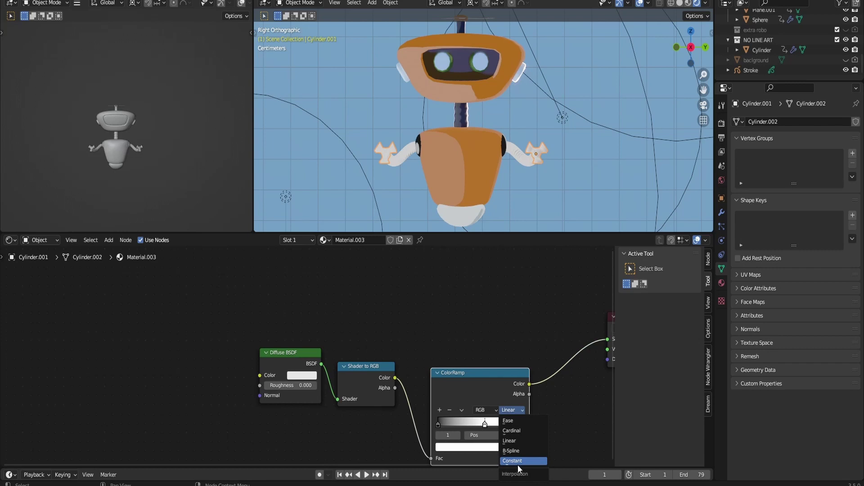
{"action": "left_click", "coordinate": [518, 460]}
{"action": "left_click", "coordinate": [492, 450]}
{"action": "left_click_drag", "start_coordinate": [508, 321], "coordinate": [506, 348]}
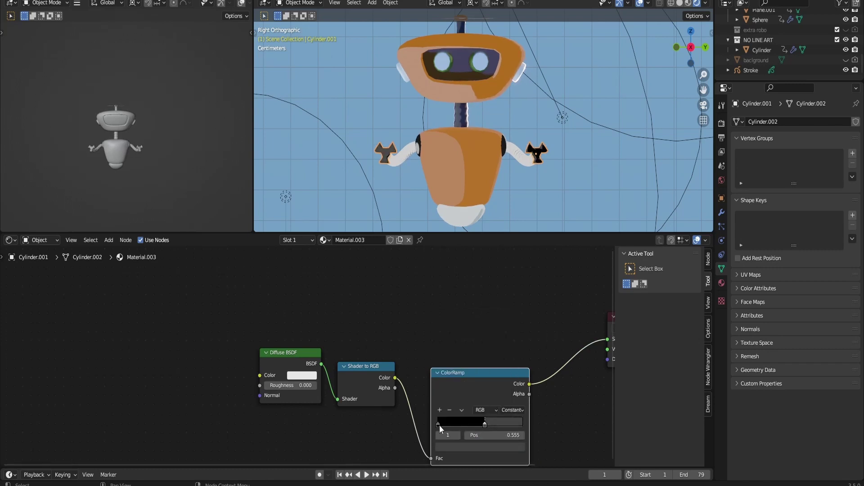
{"action": "left_click", "coordinate": [467, 447]}
{"action": "left_click_drag", "start_coordinate": [508, 375], "coordinate": [507, 355]}
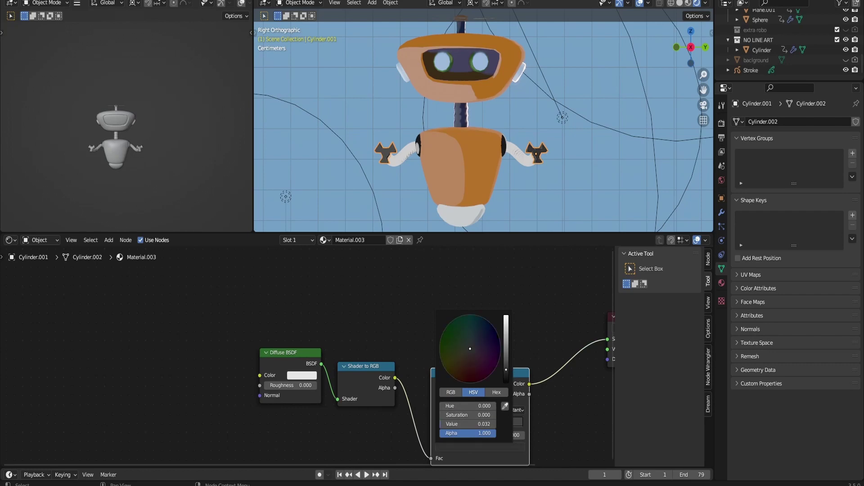
- Orbit to check the hand shading, then select the body and head to view their materials
{"action": "left_click_drag", "start_coordinate": [677, 50], "coordinate": [686, 49]}
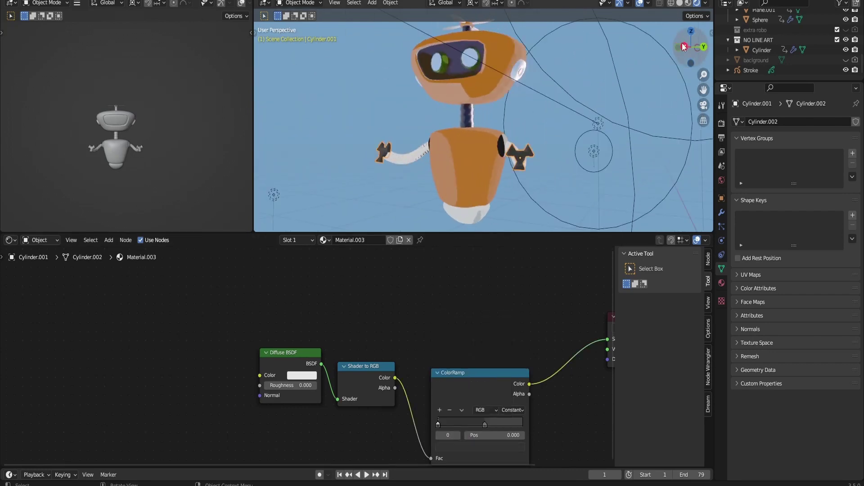
{"action": "left_click", "coordinate": [691, 47]}
{"action": "middle_click_drag", "start_coordinate": [580, 131], "coordinate": [522, 154], "text": "shift"}
{"action": "left_click", "coordinate": [501, 199]}
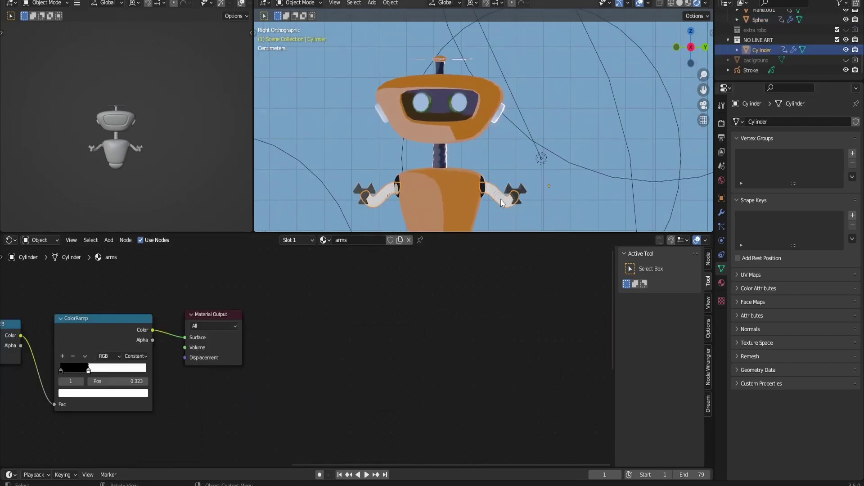
{"action": "left_click", "coordinate": [498, 116]}
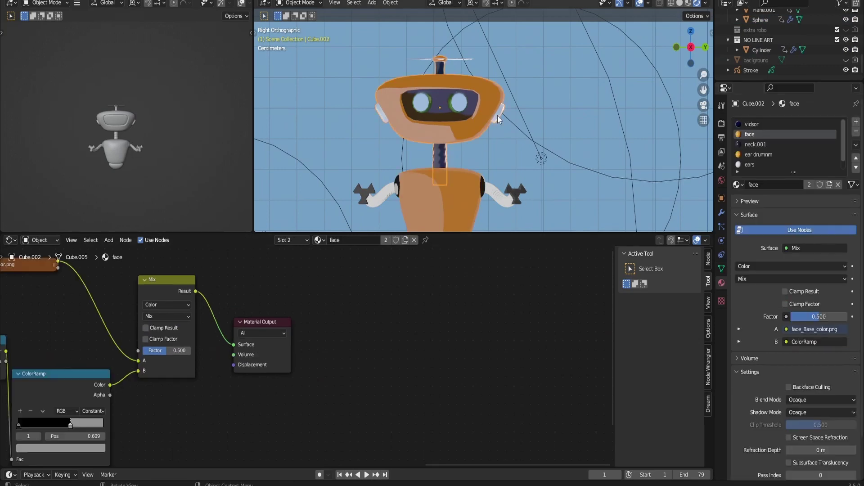
- Switch the Properties editor to the Output Properties tab
{"action": "left_click", "coordinate": [454, 155]}
{"action": "scroll", "coordinate": [454, 155], "scroll_direction": "down", "scroll_amount": 3}
{"action": "left_click", "coordinate": [721, 123]}
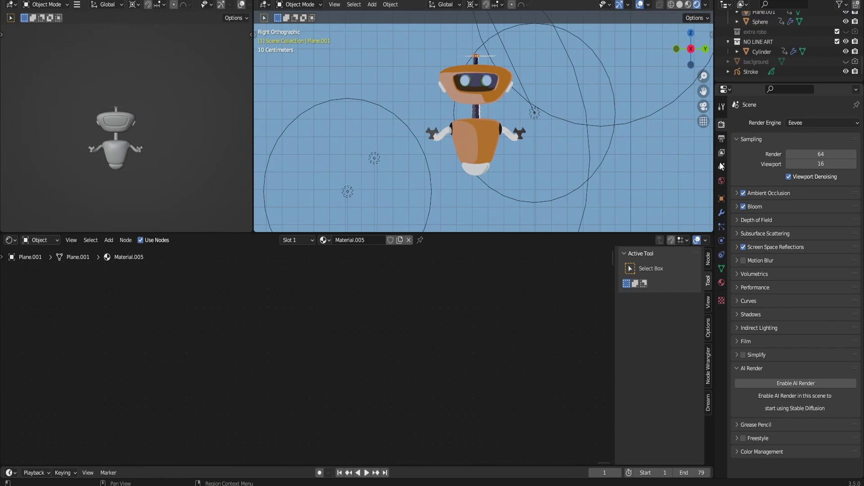
{"action": "left_click", "coordinate": [721, 106]}
{"action": "left_click", "coordinate": [721, 138]}
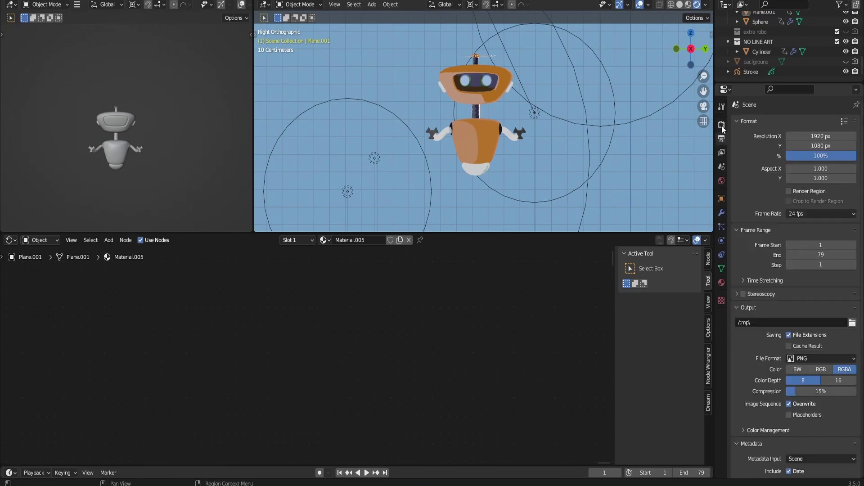
{"action": "left_click", "coordinate": [721, 124]}
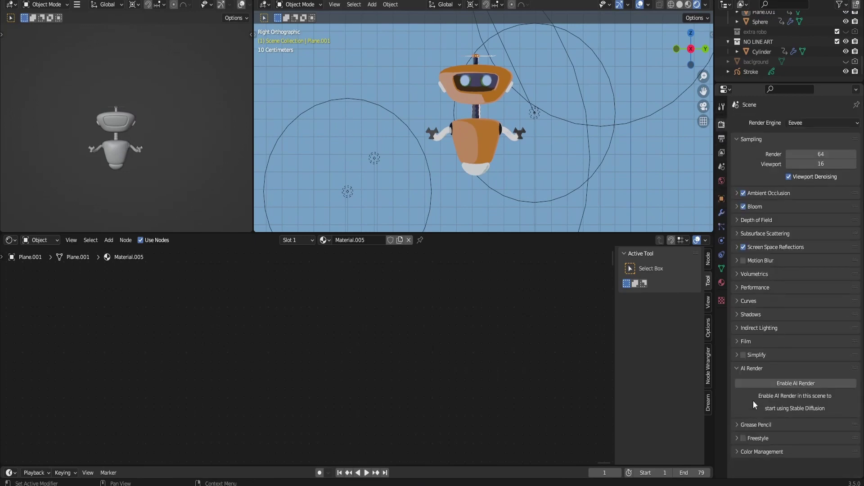
{"action": "left_click", "coordinate": [721, 138]}
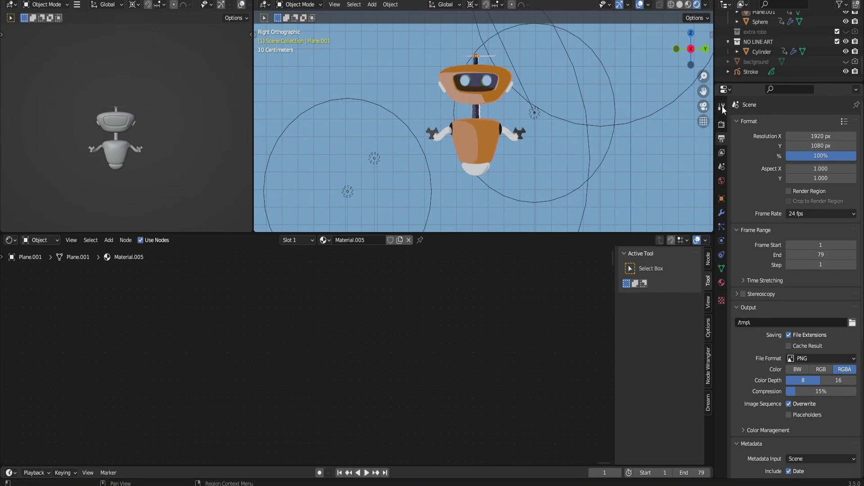
- Unhide and select the Camera, look through it, and slide it along Y toward the robot
{"action": "left_click", "coordinate": [701, 107]}
{"action": "left_click", "coordinate": [701, 107]}
{"action": "left_click_drag", "start_coordinate": [692, 62], "coordinate": [687, 56]}
{"action": "scroll", "coordinate": [754, 52], "scroll_direction": "up", "scroll_amount": 5}
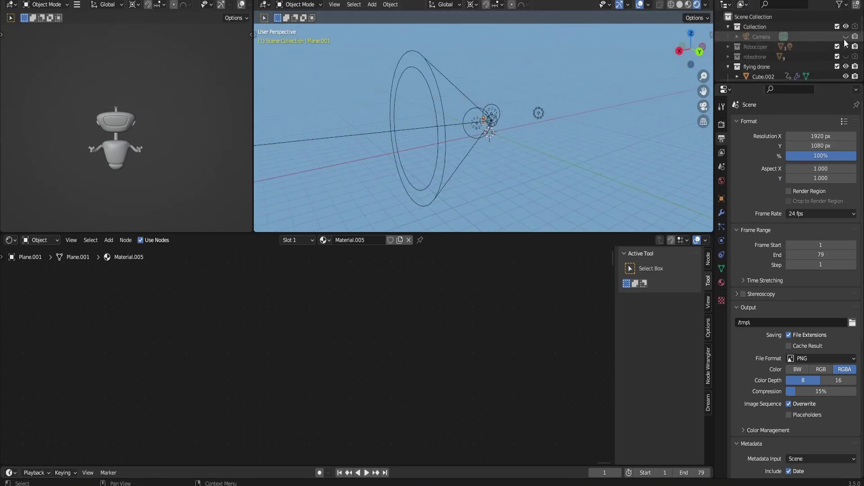
{"action": "left_click", "coordinate": [845, 36]}
{"action": "left_click", "coordinate": [761, 36]}
{"action": "left_click", "coordinate": [703, 107]}
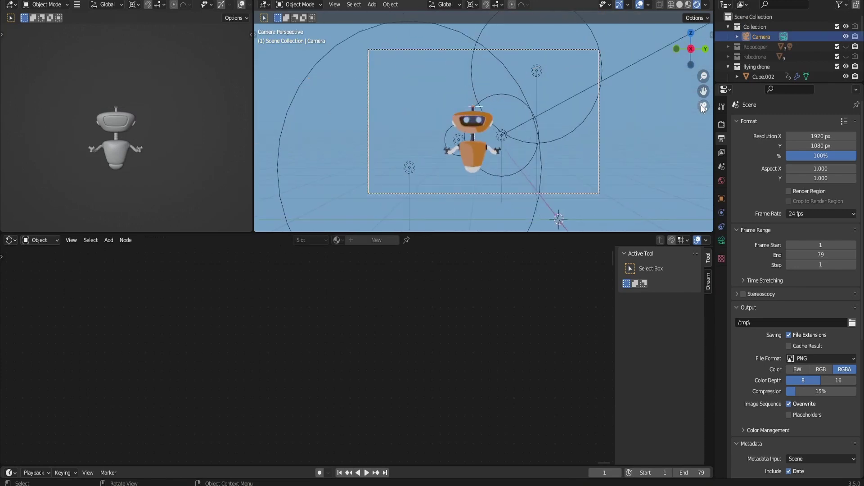
{"action": "scroll", "coordinate": [606, 141], "scroll_direction": "down", "scroll_amount": 2}
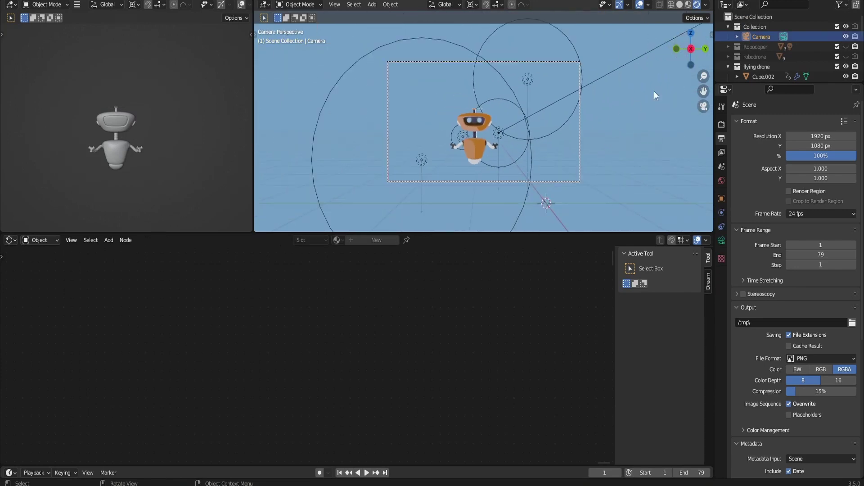
{"action": "key", "text": "g"}
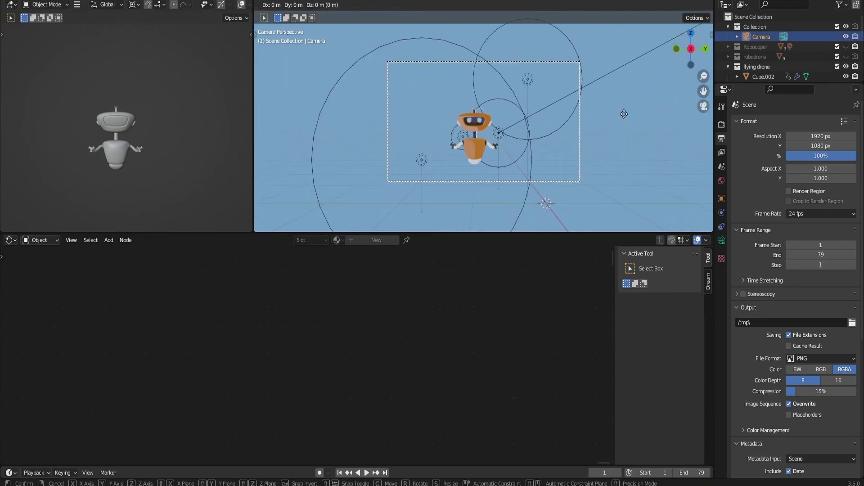
{"action": "key", "text": "y"}
{"action": "left_click", "coordinate": [627, 124]}
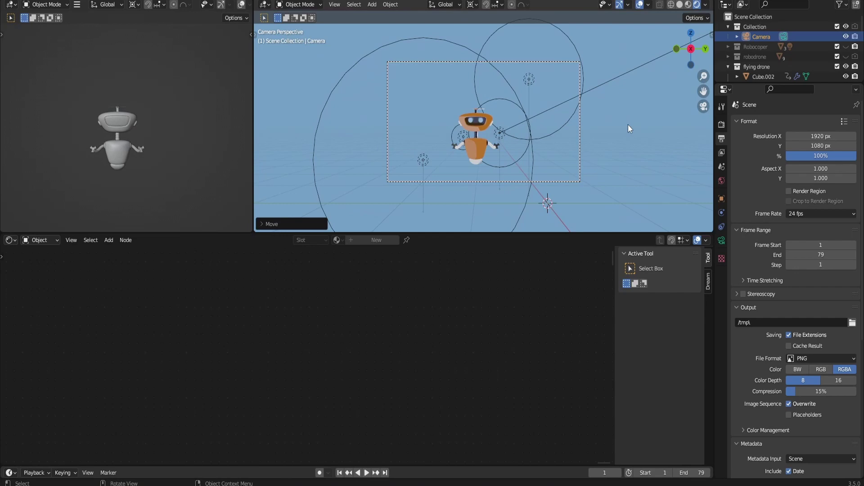
- Set Resolution X to 1080 for a square frame and re-slide the camera along Y
{"action": "left_click", "coordinate": [811, 136]}
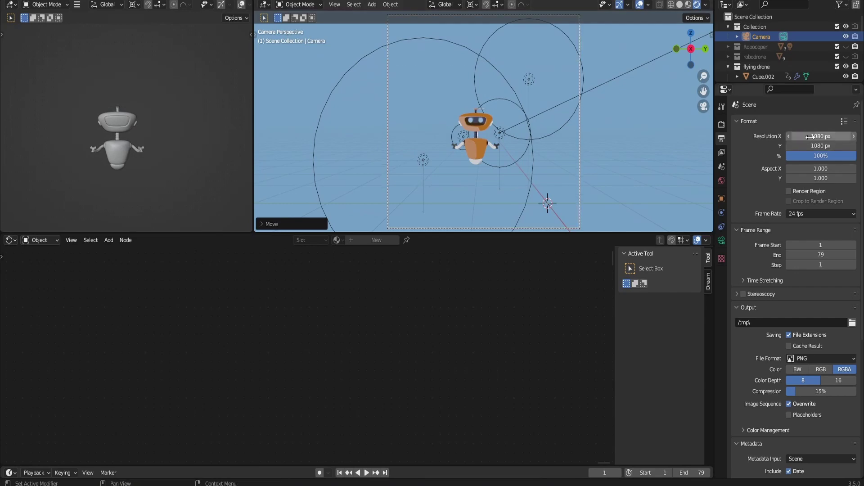
{"action": "key", "text": "Return"}
{"action": "key", "text": "g"}
{"action": "key", "text": "y"}
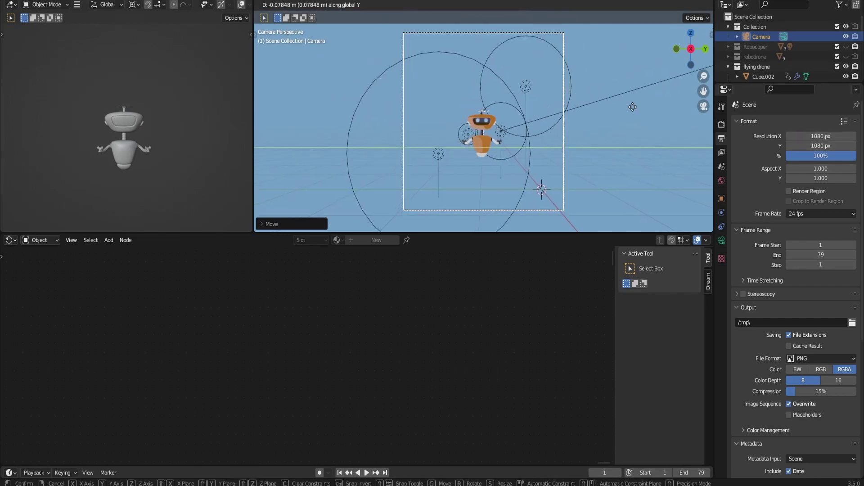
{"action": "left_click", "coordinate": [632, 107]}
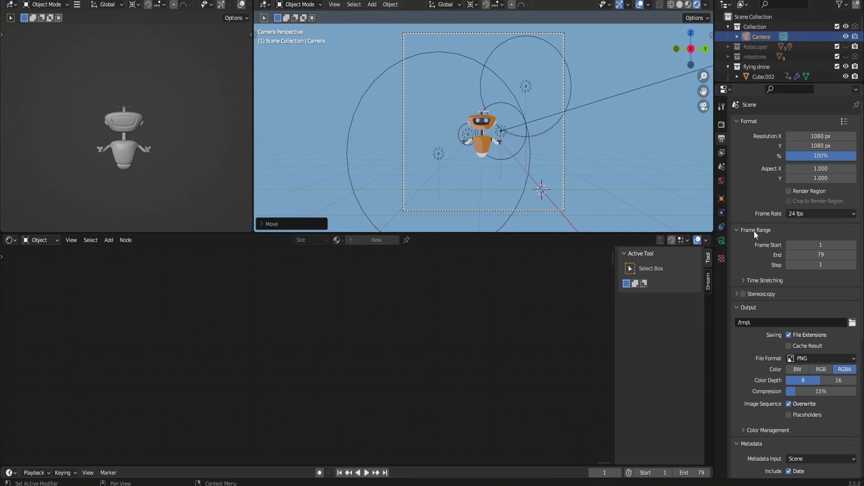
- Set a Custom frame rate of 15 fps and save ROBOCOP.blend
{"action": "left_click", "coordinate": [791, 215]}
{"action": "left_click", "coordinate": [810, 325]}
{"action": "double_click", "coordinate": [814, 224]}
{"action": "type", "text": "15"}
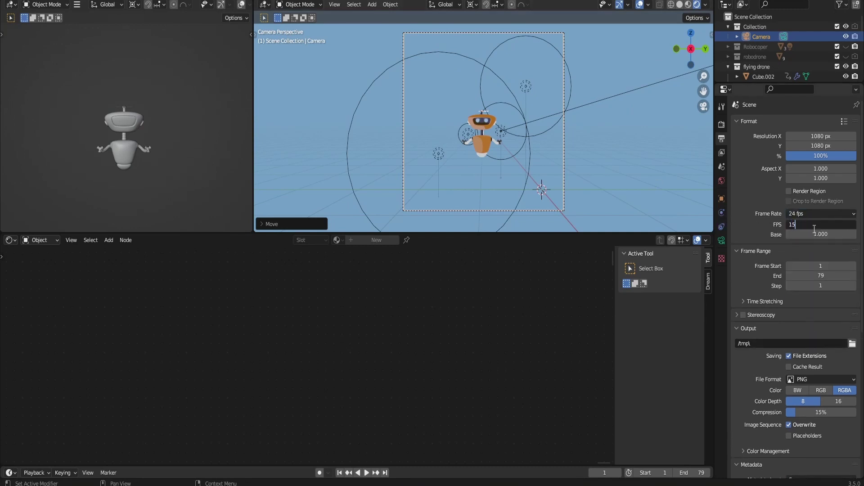
{"action": "key", "text": "Return"}
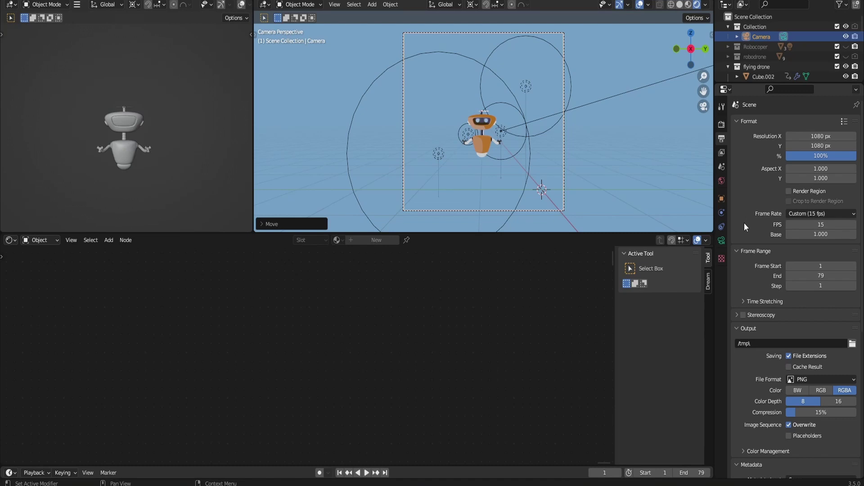
{"action": "key", "text": "ctrl+s"}
- Set Color Depth to 16 and look through the remaining output panels
{"action": "left_click", "coordinate": [838, 401]}
{"action": "scroll", "coordinate": [774, 396], "scroll_direction": "down", "scroll_amount": 5}
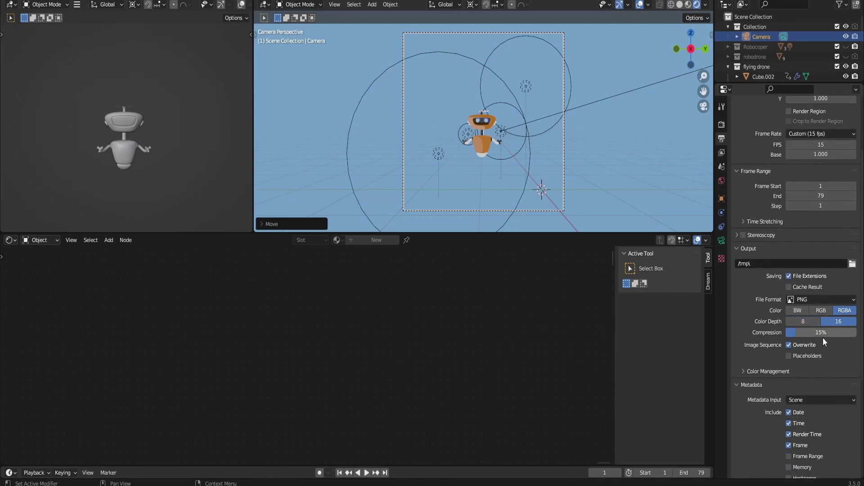
{"action": "scroll", "coordinate": [823, 338], "scroll_direction": "down", "scroll_amount": 8}
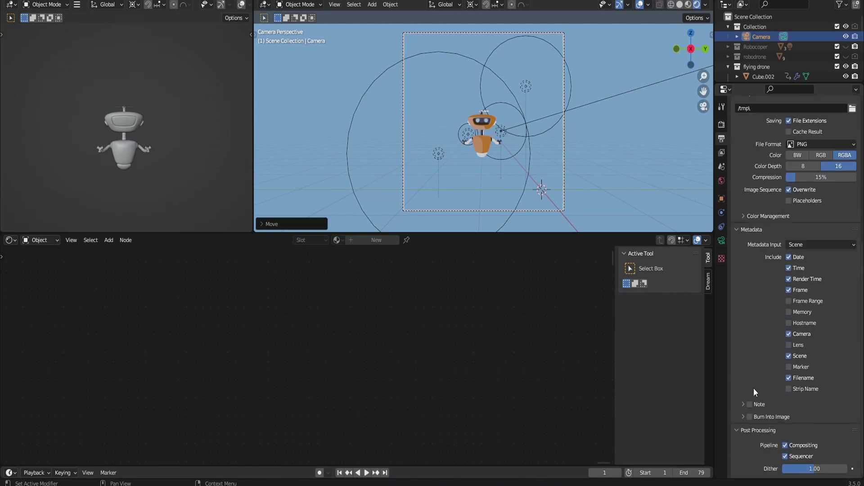
{"action": "left_click", "coordinate": [743, 404]}
{"action": "left_click", "coordinate": [741, 425]}
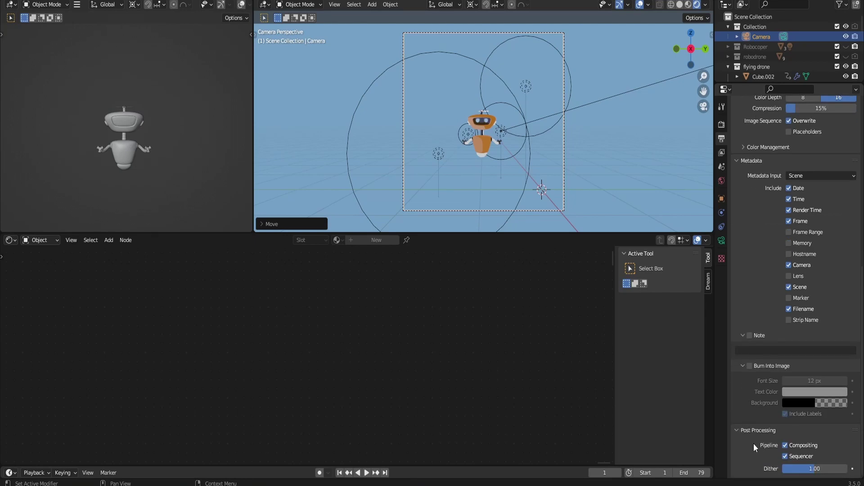
{"action": "scroll", "coordinate": [761, 341], "scroll_direction": "up", "scroll_amount": 12}
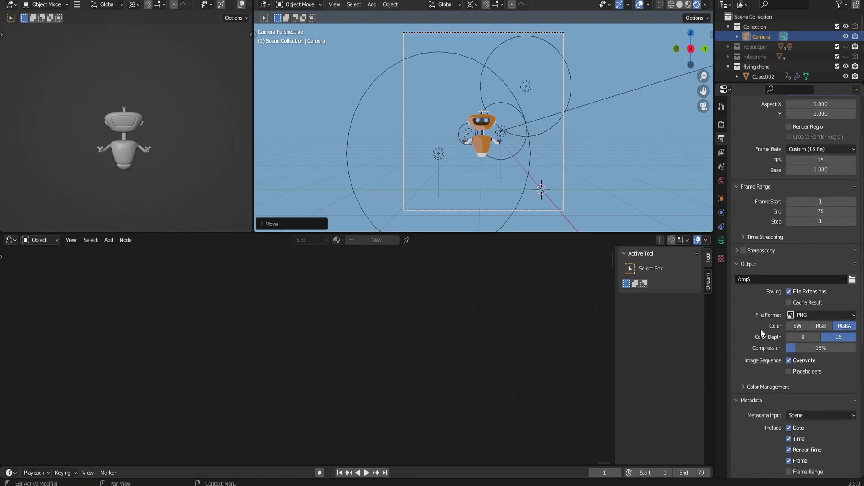
{"action": "scroll", "coordinate": [760, 329], "scroll_direction": "up", "scroll_amount": 4}
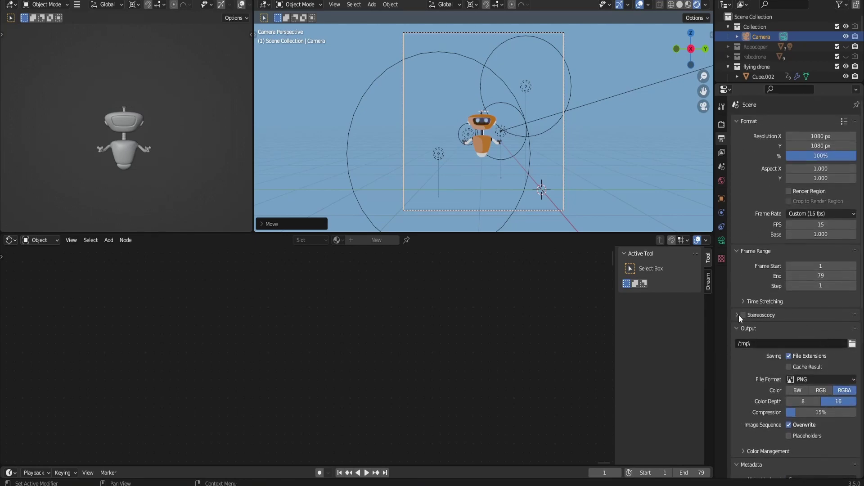
{"action": "left_click", "coordinate": [739, 314]}
{"action": "left_click", "coordinate": [738, 315]}
{"action": "left_click", "coordinate": [743, 301]}
{"action": "left_click", "coordinate": [743, 300]}
- Lower Eevee render samples from 64 to 5
{"action": "left_click", "coordinate": [722, 124]}
{"action": "double_click", "coordinate": [820, 153]}
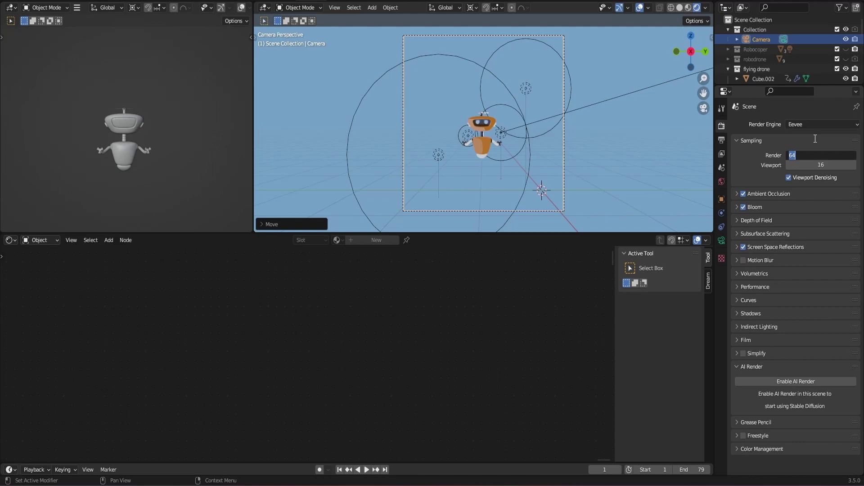
{"action": "type", "text": "5"}
{"action": "key", "text": "Return"}
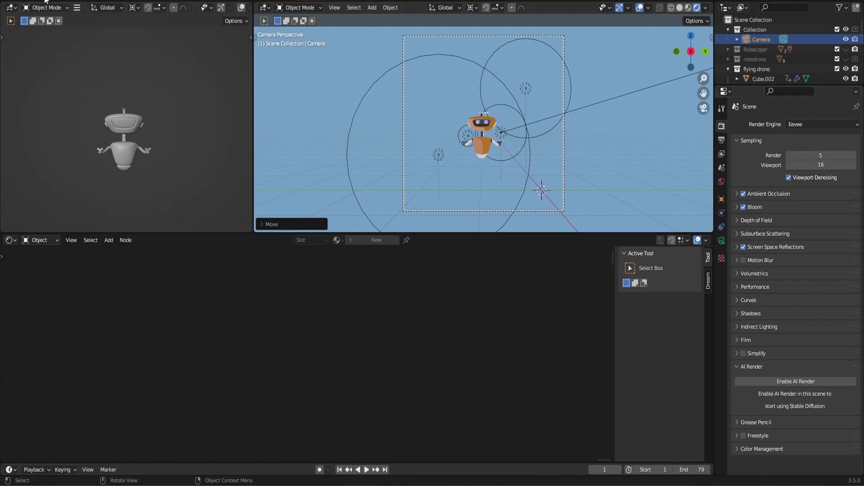
- Render a test image of the robot with F12 and close the result
{"action": "key", "text": "F12"}
{"action": "scroll", "coordinate": [257, 272], "scroll_direction": "down", "scroll_amount": 3}
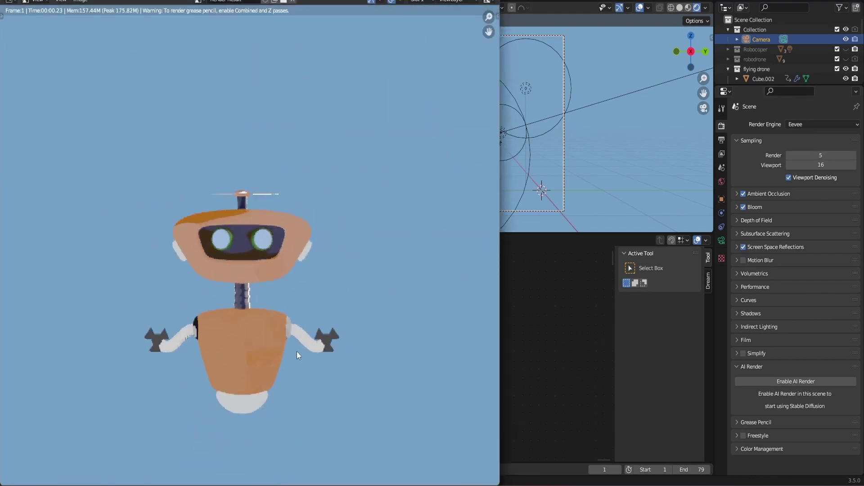
{"action": "scroll", "coordinate": [315, 333], "scroll_direction": "up", "scroll_amount": 1}
{"action": "key", "text": "Escape"}
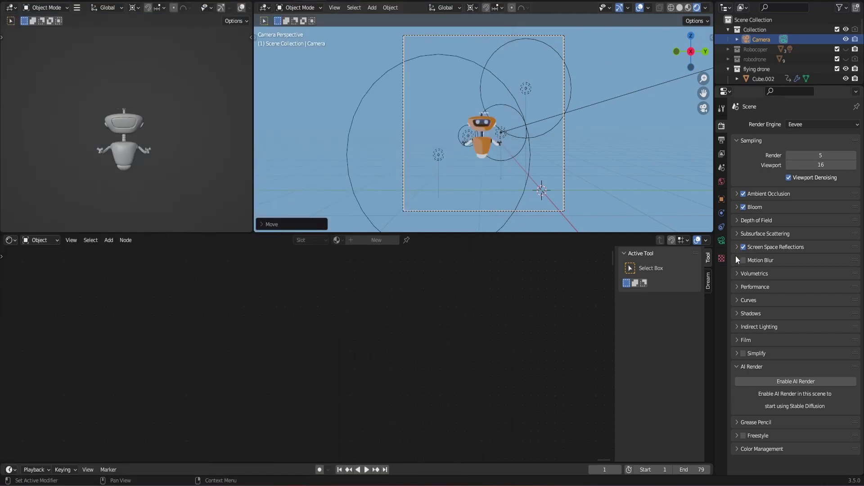
- Enable transparent Film with a 0.5 px Filter Size, then test-render the robot
{"action": "left_click", "coordinate": [737, 273]}
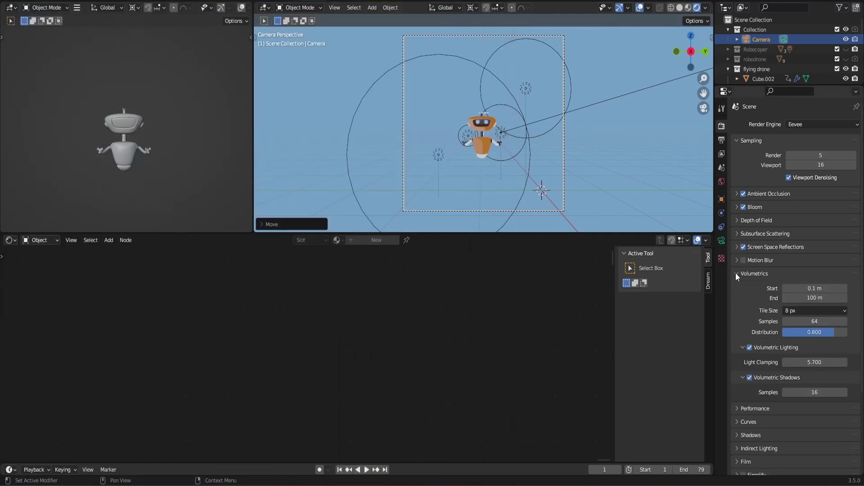
{"action": "left_click", "coordinate": [735, 273]}
{"action": "left_click", "coordinate": [737, 340]}
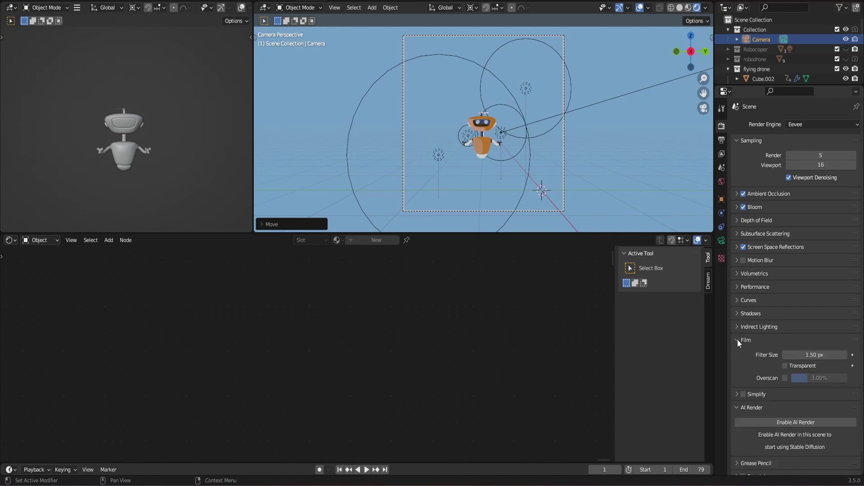
{"action": "left_click", "coordinate": [785, 366]}
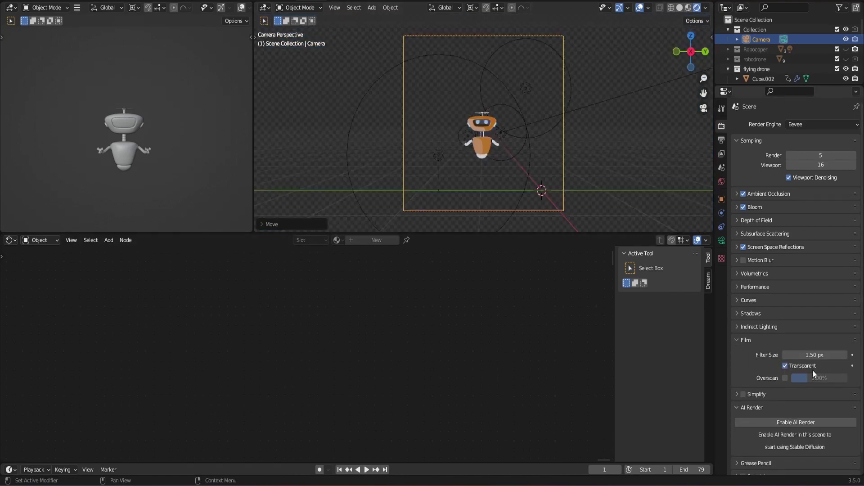
{"action": "left_click", "coordinate": [808, 355]}
{"action": "type", "text": "0.5"}
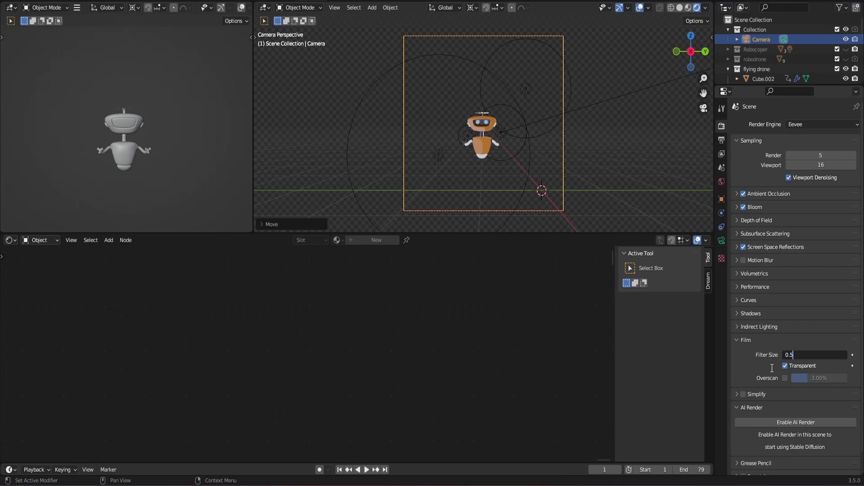
{"action": "key", "text": "Return"}
{"action": "key", "text": "F12"}
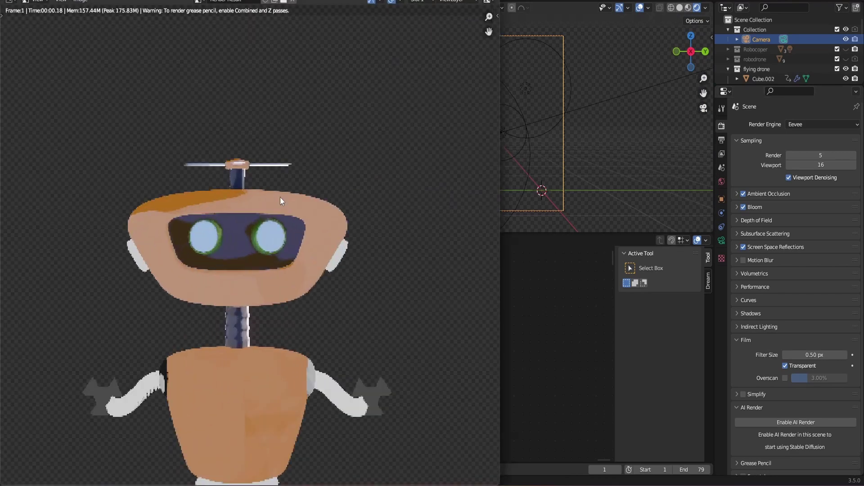
{"action": "key", "text": "Escape"}
- Switch the bottom area to the Compositor with Use Nodes enabled
{"action": "left_click", "coordinate": [11, 240]}
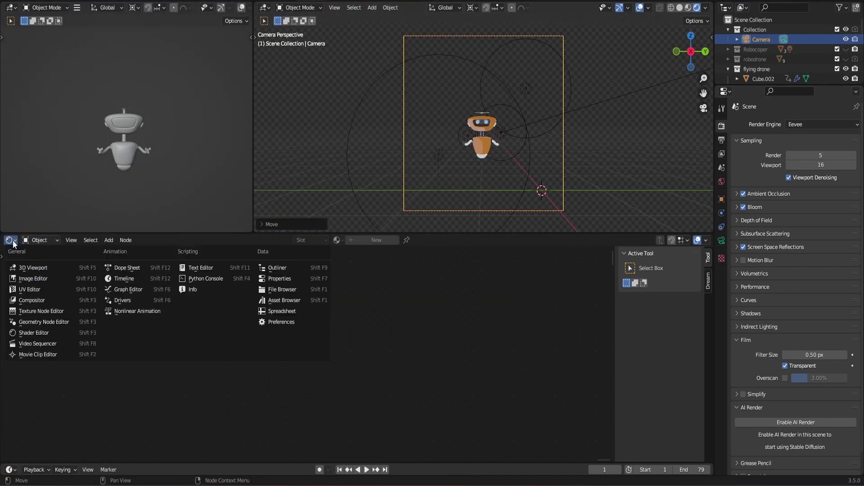
{"action": "left_click", "coordinate": [32, 301]}
{"action": "left_click", "coordinate": [98, 240]}
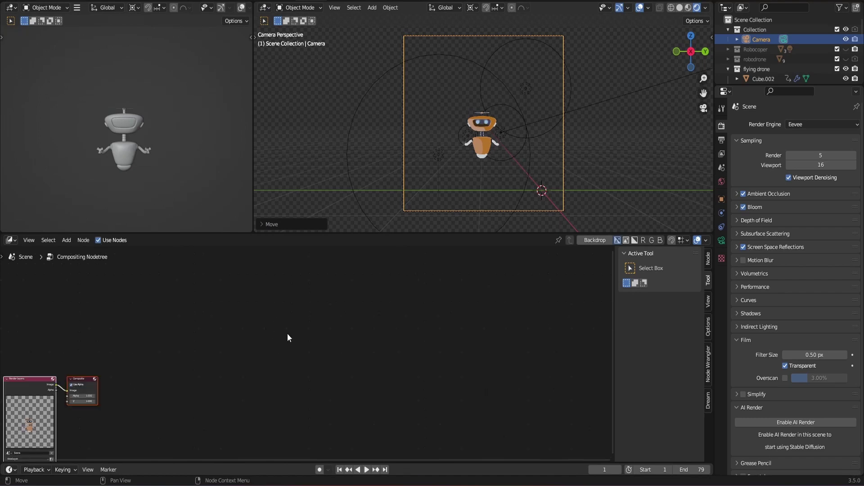
{"action": "key", "text": "Home"}
{"action": "left_click_drag", "start_coordinate": [297, 323], "coordinate": [501, 329]}
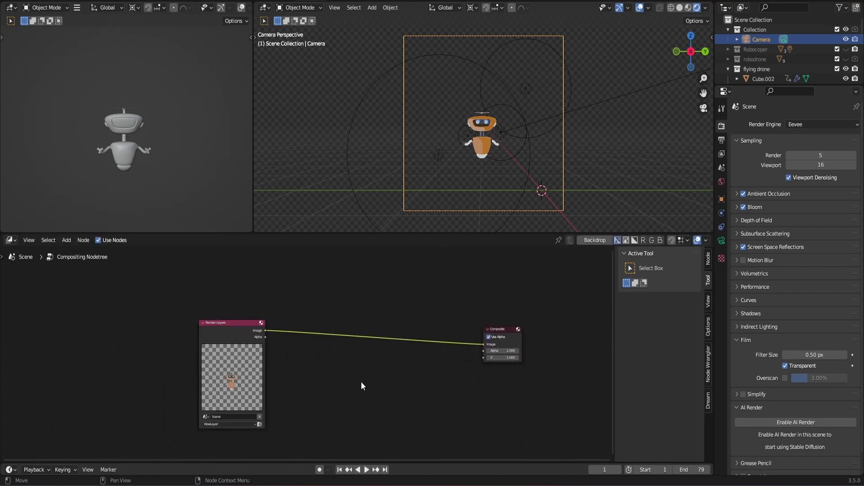
- Insert Scale, Pixelate and a second Scale node between Render Layers and Composite
{"action": "key", "text": "shift+a"}
{"action": "type", "text": "SCA"}
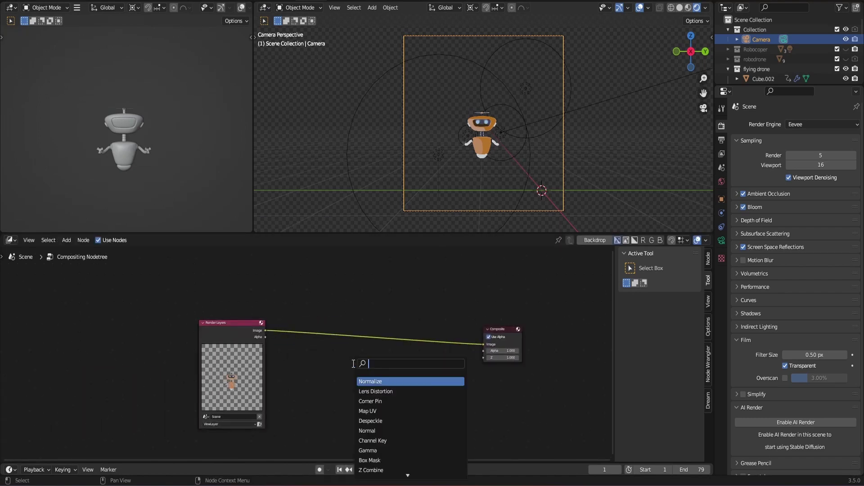
{"action": "key", "text": "Return"}
{"action": "left_click", "coordinate": [311, 347]}
{"action": "key", "text": "shift+a"}
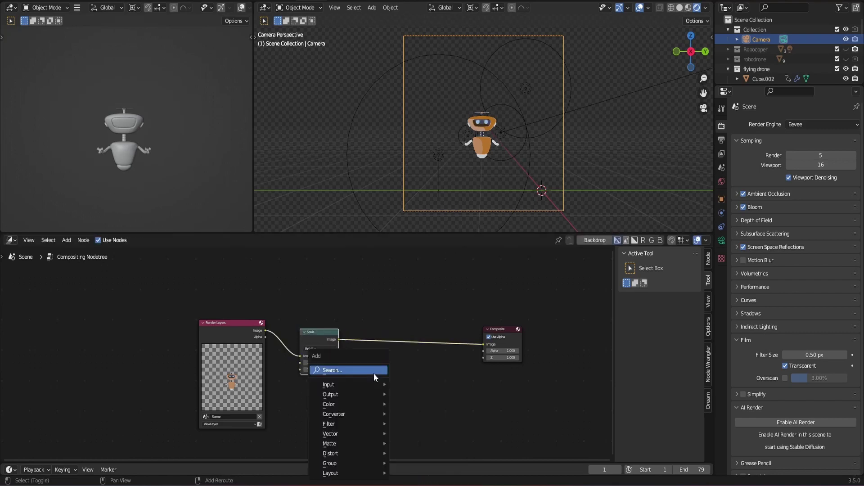
{"action": "type", "text": "pix"}
{"action": "key", "text": "Return"}
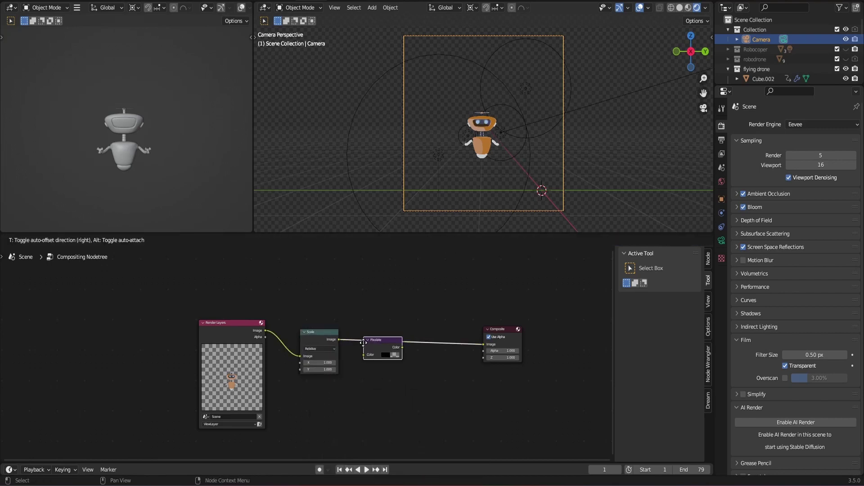
{"action": "left_click", "coordinate": [365, 347]}
{"action": "key", "text": "shift+d"}
{"action": "left_click", "coordinate": [447, 341]}
{"action": "left_click_drag", "start_coordinate": [233, 331], "coordinate": [169, 327]}
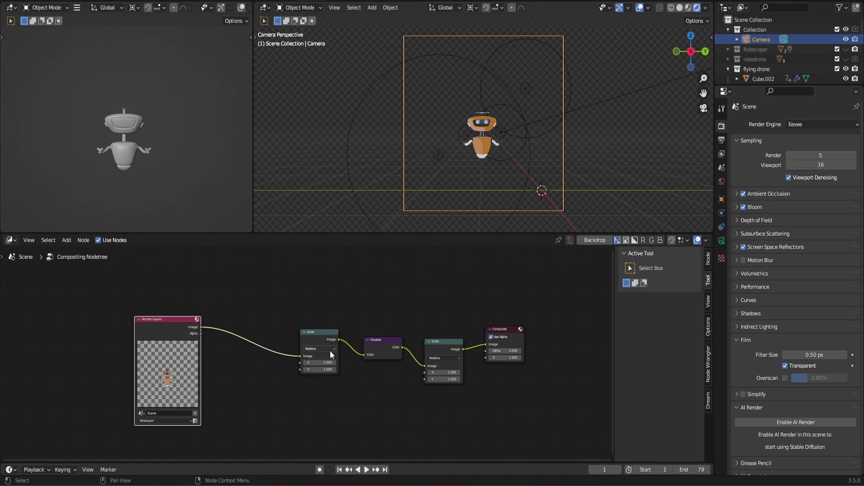
- Add a Value node below Render Layers
{"action": "key", "text": "shift+a"}
{"action": "type", "text": "VA"}
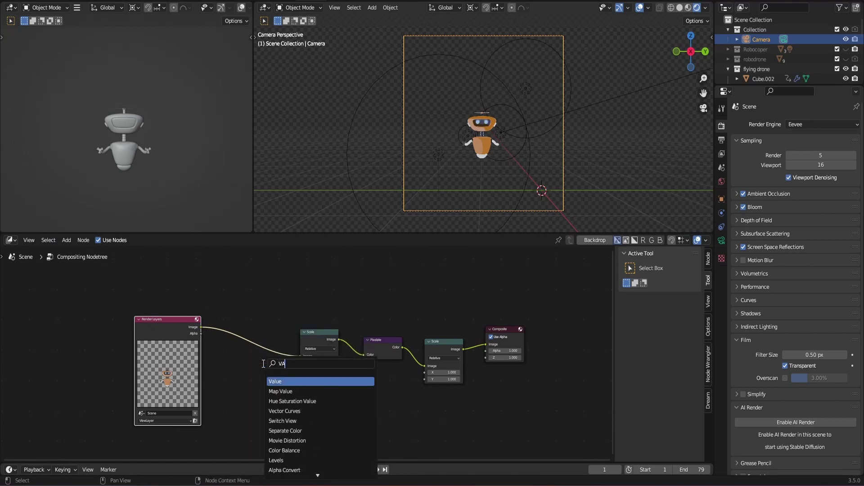
{"action": "key", "text": "Return"}
{"action": "left_click", "coordinate": [249, 412]}
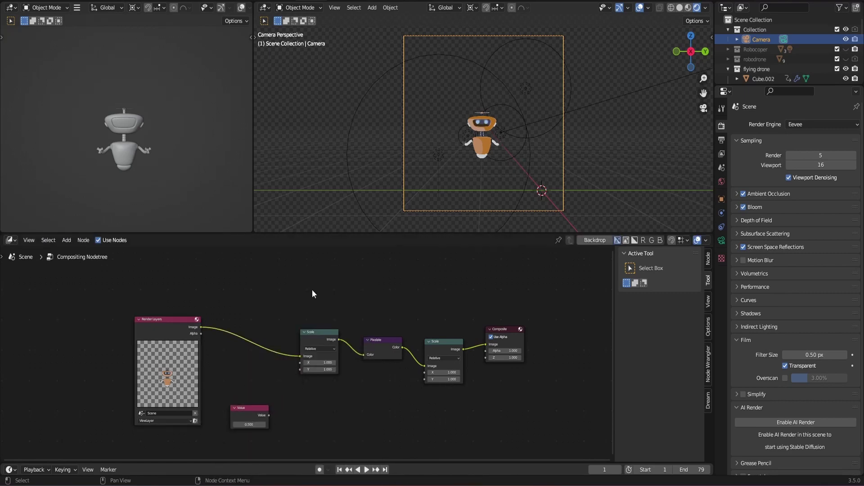
- Set the first Scale node's X and Y factors to 0.5
{"action": "scroll", "coordinate": [287, 414], "scroll_direction": "up", "scroll_amount": 1}
{"action": "left_click", "coordinate": [326, 364]}
{"action": "type", "text": "0.5"}
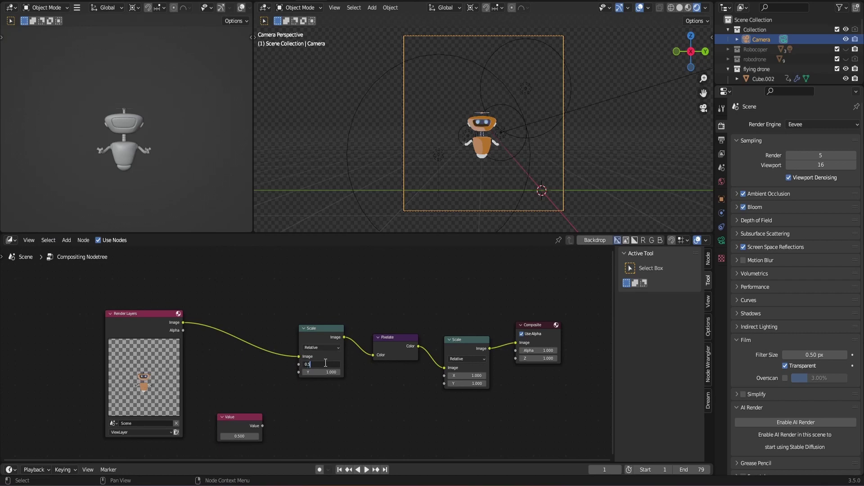
{"action": "left_click", "coordinate": [332, 372]}
{"action": "type", "text": "0.5"}
{"action": "key", "text": "Return"}
- Show the compositor result in the viewport and set the second Scale node to 4 × 4
{"action": "left_click", "coordinate": [705, 8]}
{"action": "left_click", "coordinate": [703, 124]}
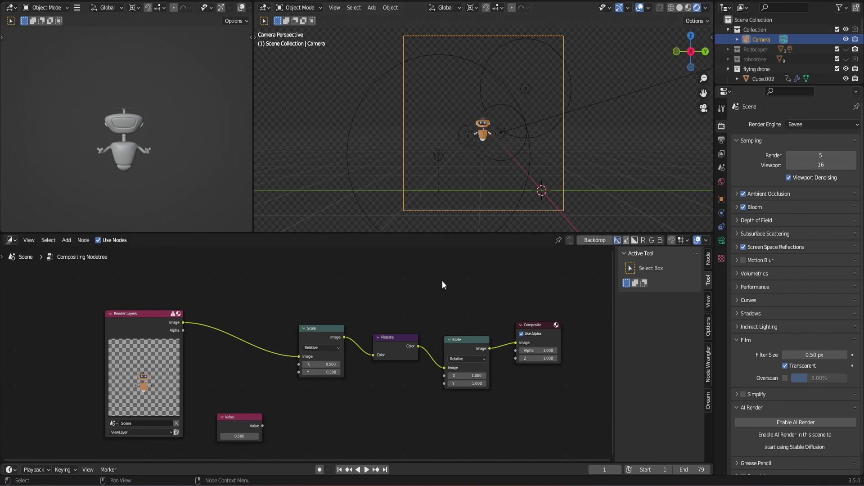
{"action": "left_click", "coordinate": [468, 375]}
{"action": "type", "text": "4"}
{"action": "key", "text": "Return"}
{"action": "left_click", "coordinate": [468, 383]}
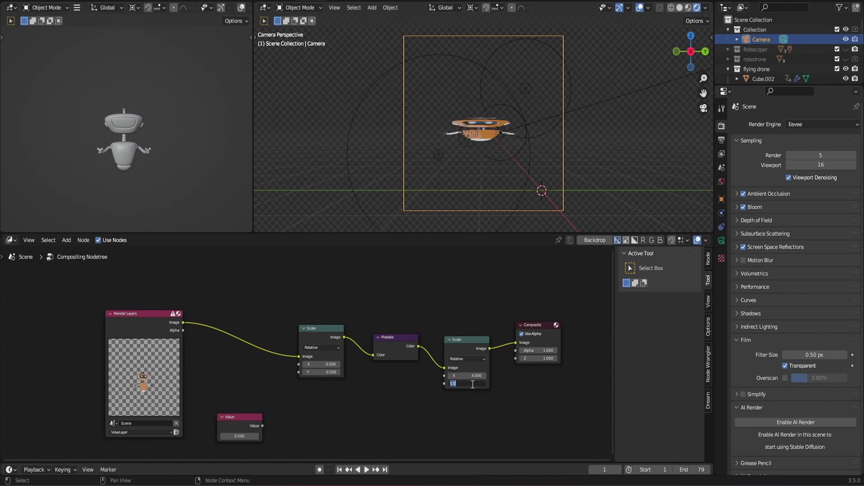
{"action": "type", "text": "4"}
{"action": "key", "text": "Return"}
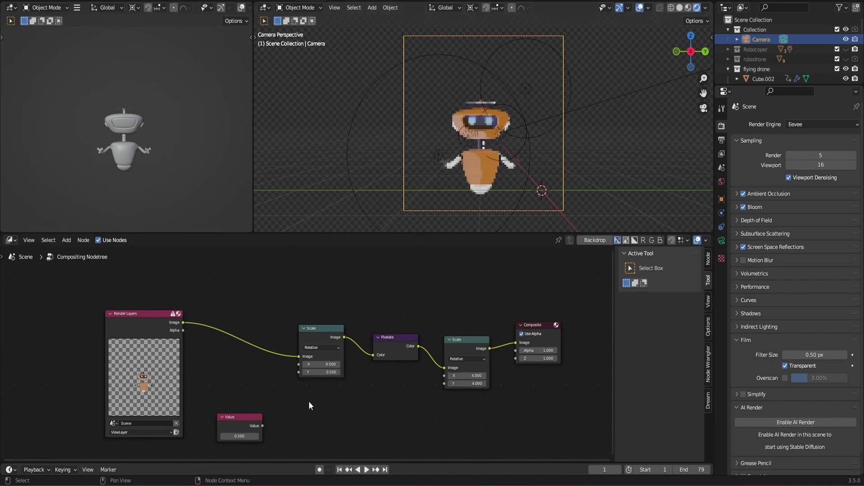
- Add a Math node set to Divide, fed by the Value node, below the node chain
{"action": "key", "text": "shift+a"}
{"action": "type", "text": "add"}
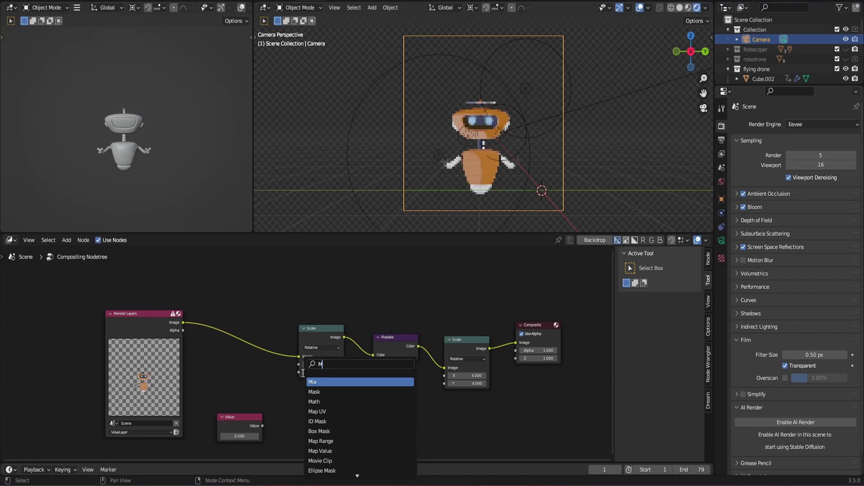
{"action": "key", "text": "Return"}
{"action": "left_click", "coordinate": [295, 411]}
{"action": "left_click_drag", "start_coordinate": [291, 298], "coordinate": [542, 381]}
{"action": "left_click_drag", "start_coordinate": [476, 347], "coordinate": [545, 325]}
{"action": "scroll", "coordinate": [376, 390], "scroll_direction": "up", "scroll_amount": 1}
{"action": "left_click", "coordinate": [308, 398]}
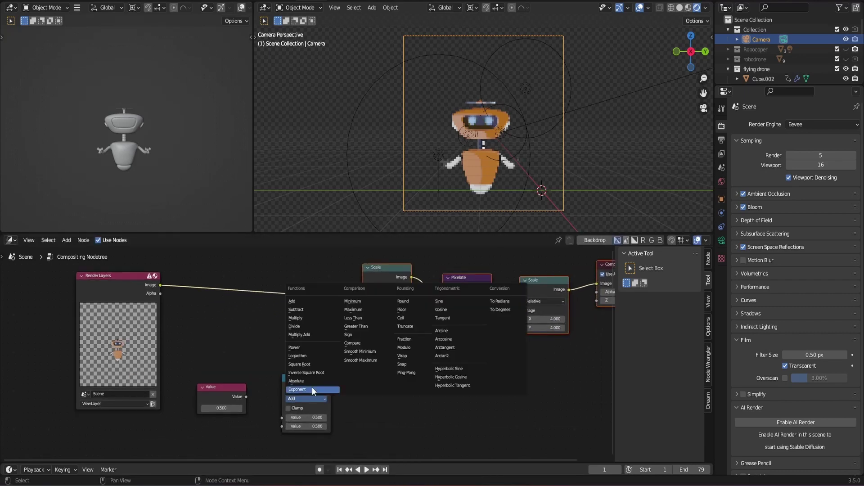
{"action": "left_click", "coordinate": [306, 330]}
{"action": "left_click_drag", "start_coordinate": [245, 396], "coordinate": [282, 426]}
{"action": "middle_click_drag", "start_coordinate": [352, 380], "coordinate": [296, 411]}
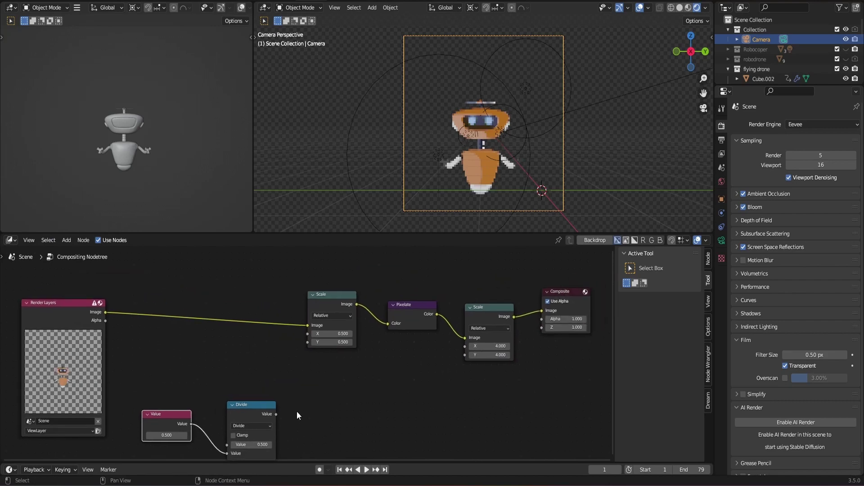
{"action": "left_click_drag", "start_coordinate": [260, 403], "coordinate": [263, 397]}
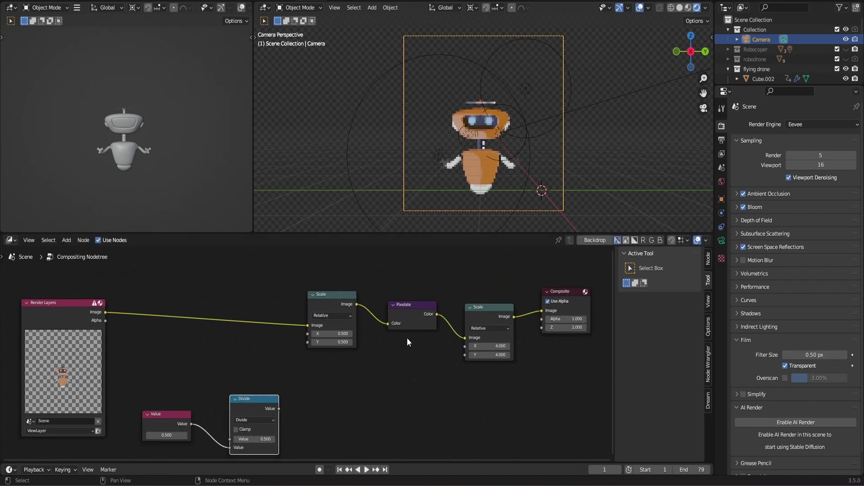
- Render a test frame with F12 and close the result
{"action": "key", "text": "F12"}
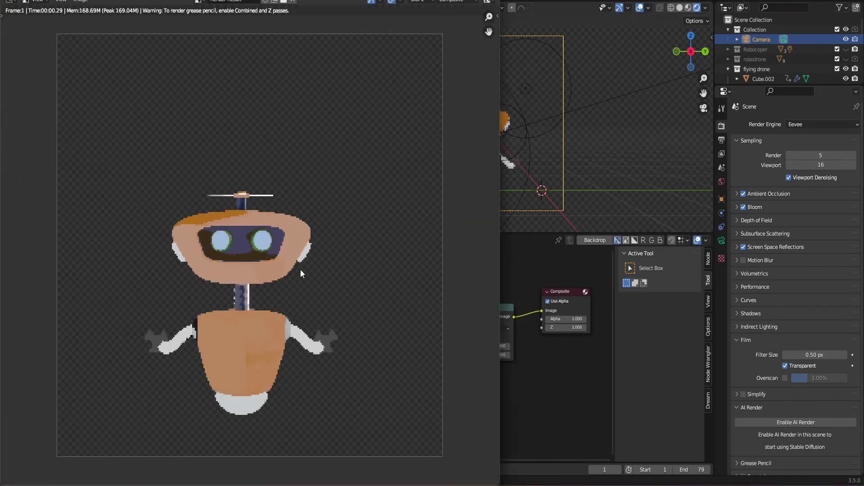
{"action": "scroll", "coordinate": [301, 269], "scroll_direction": "up", "scroll_amount": 1}
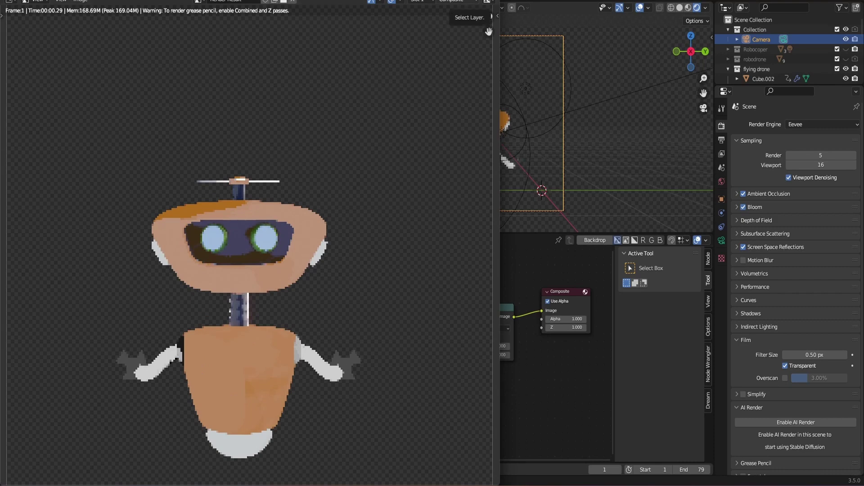
{"action": "key", "text": "Escape"}
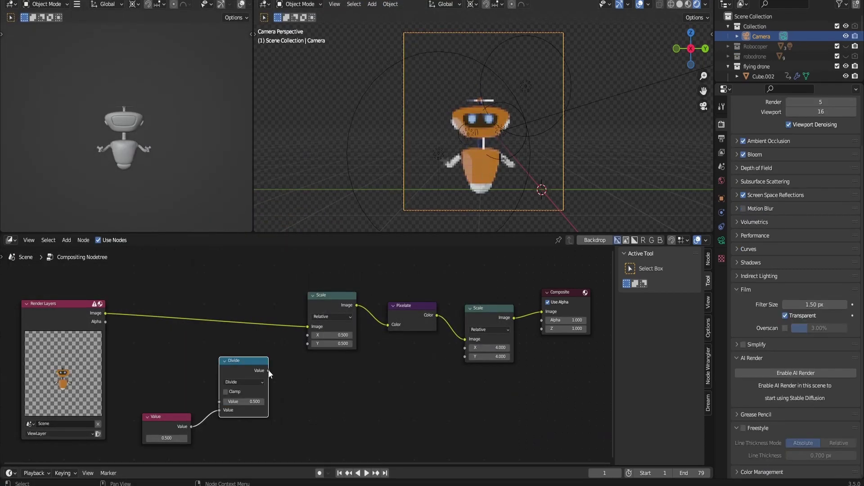
- Wire Divide into the first Scale's X/Y, Value into the second Scale's X/Y, and raise Divide to 1.5
{"action": "left_click_drag", "start_coordinate": [268, 370], "coordinate": [306, 336]}
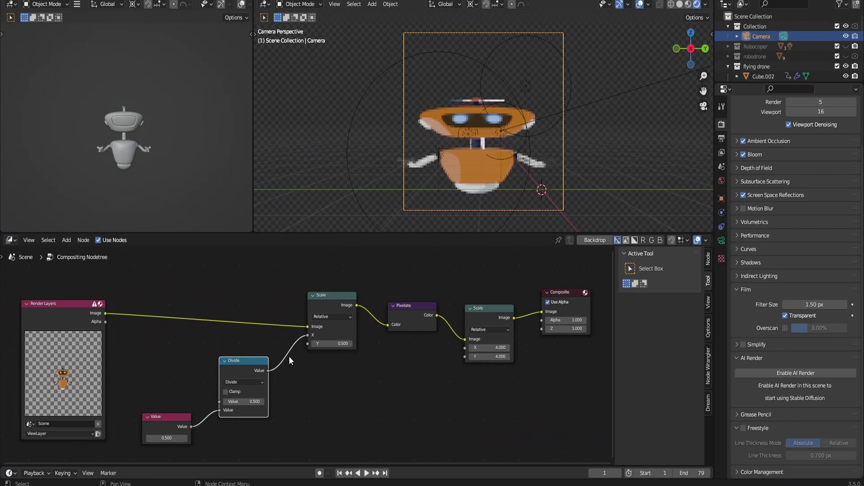
{"action": "left_click_drag", "start_coordinate": [269, 371], "coordinate": [272, 370]}
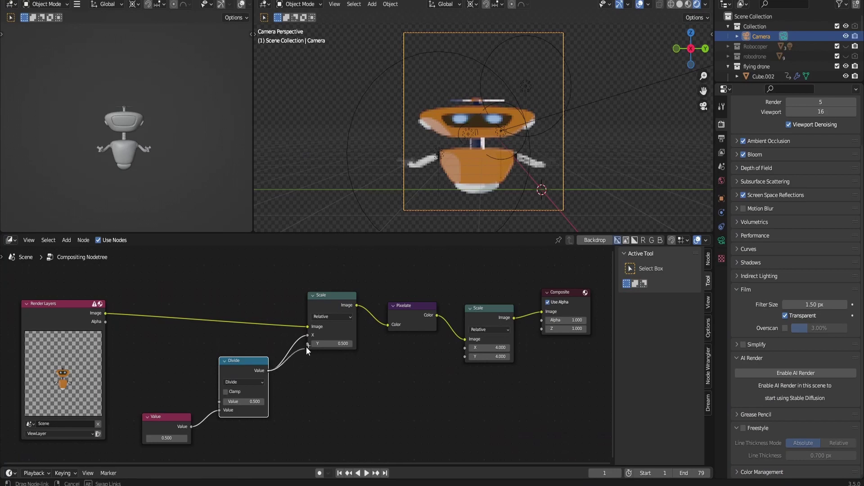
{"action": "left_click_drag", "start_coordinate": [306, 347], "coordinate": [307, 345]}
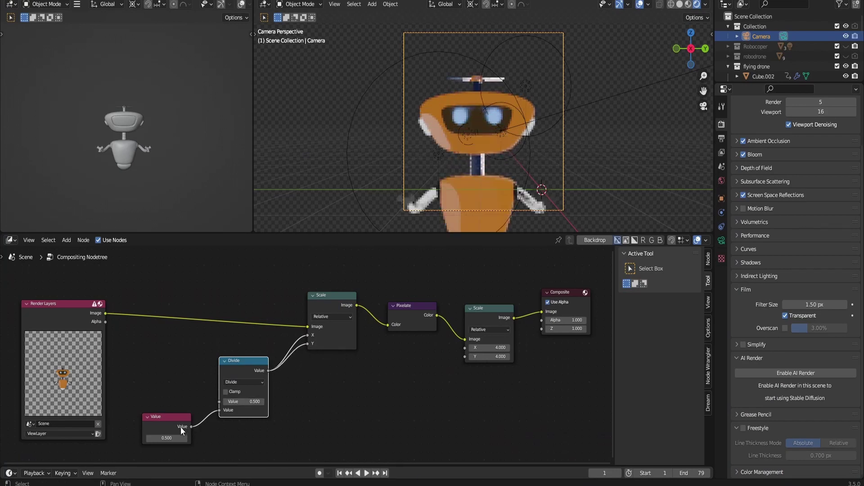
{"action": "left_click_drag", "start_coordinate": [191, 427], "coordinate": [465, 348]}
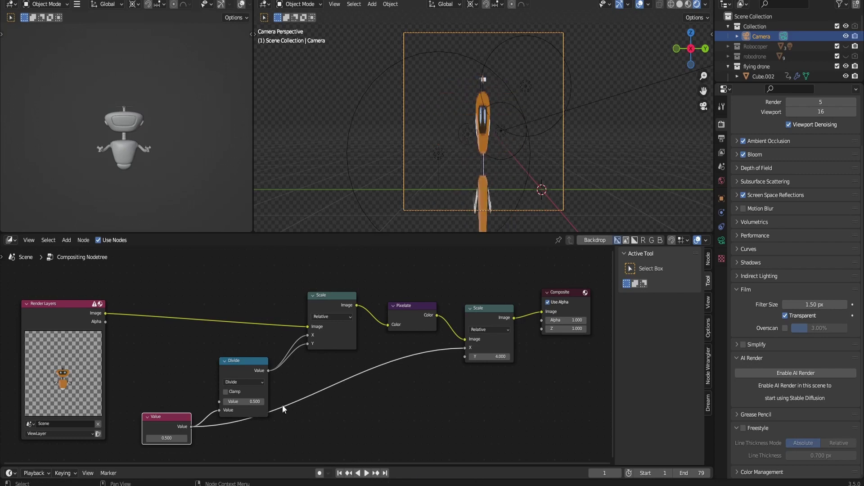
{"action": "left_click_drag", "start_coordinate": [190, 426], "coordinate": [466, 357]}
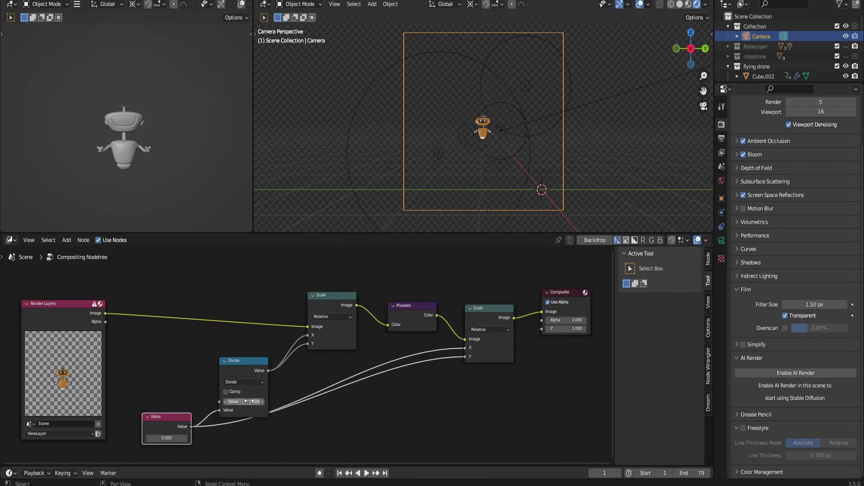
{"action": "mouse_move", "coordinate": [244, 402]}
{"action": "left_mouse_down"}
{"action": "mouse_move", "coordinate": [274, 402]}
{"action": "mouse_move", "coordinate": [258, 401]}
{"action": "left_mouse_up"}
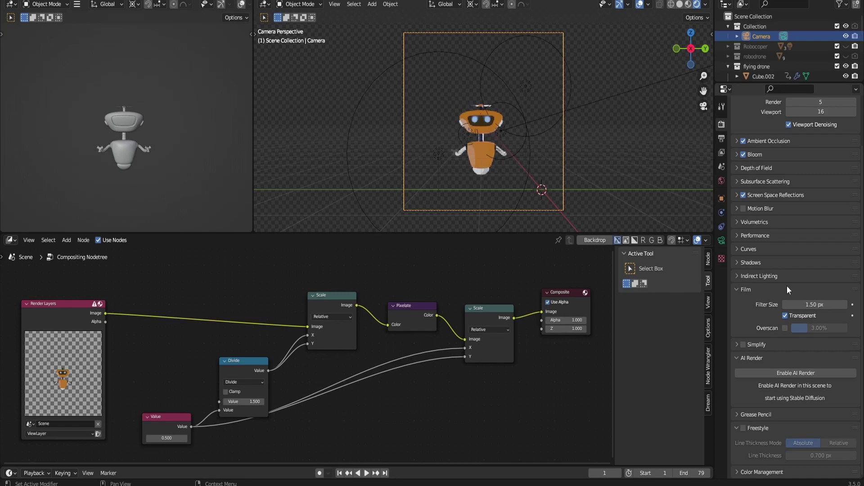
- Set Film Filter Size to 1 px and render a fresh image via Render > Render Image
{"action": "left_click", "coordinate": [805, 306]}
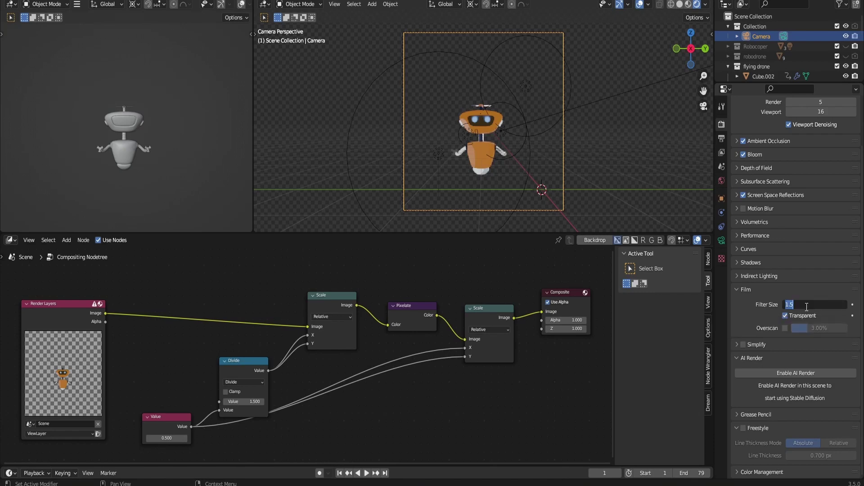
{"action": "type", "text": "1"}
{"action": "key", "text": "Return"}
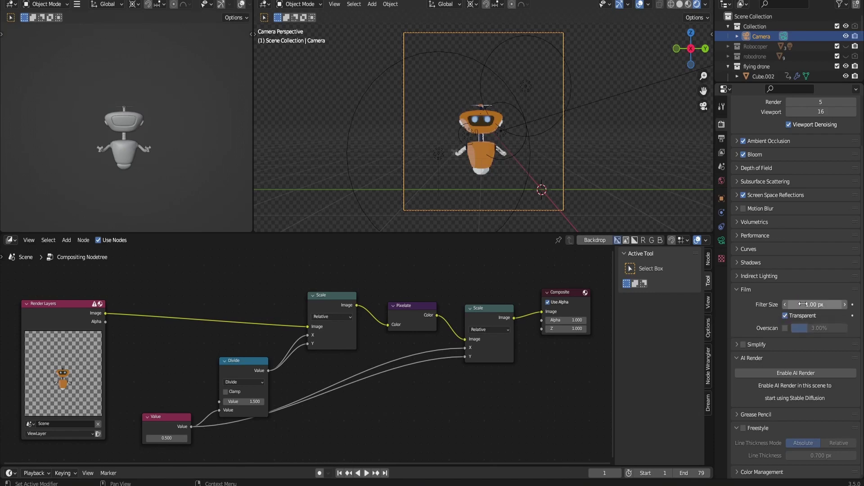
{"action": "left_click", "coordinate": [56, 1]}
{"action": "left_click", "coordinate": [68, 9]}
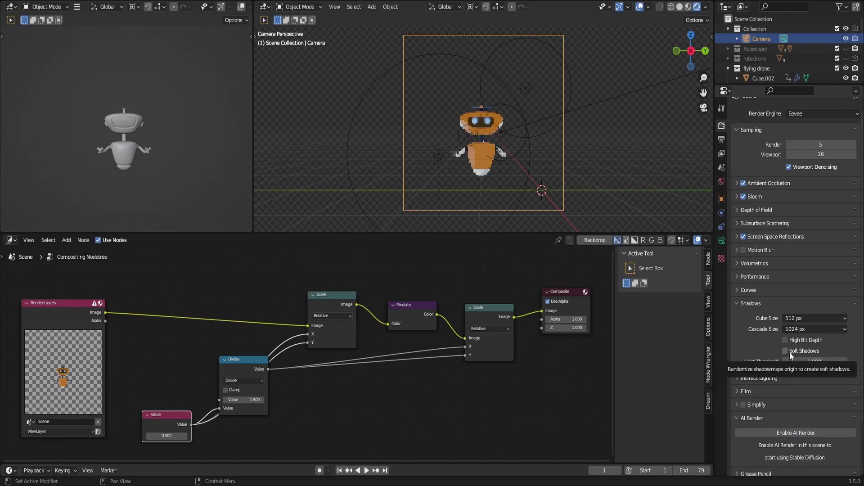
- Turn on Soft Shadows, then render a test image of the pixelated robot and close it
{"action": "left_click", "coordinate": [788, 351]}
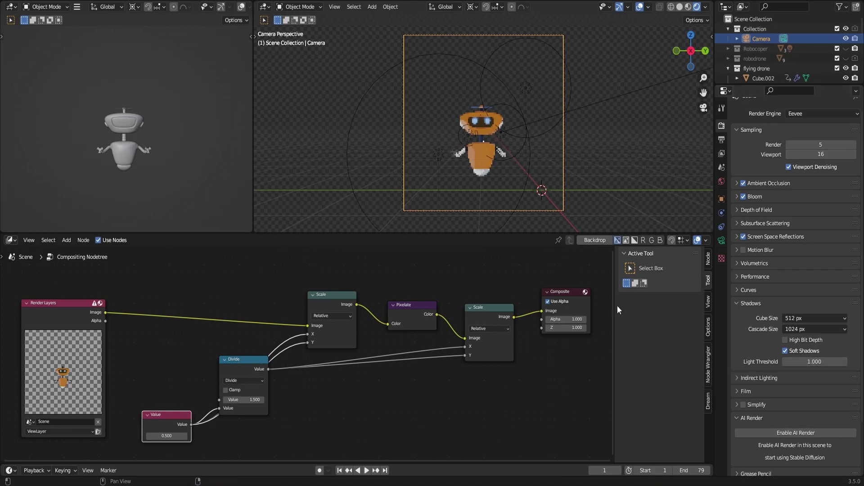
{"action": "left_click", "coordinate": [56, 1]}
{"action": "left_click", "coordinate": [59, 5]}
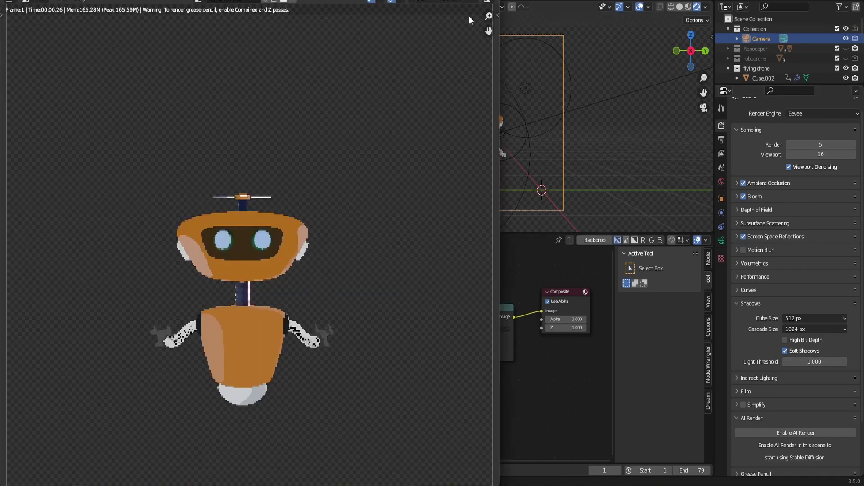
{"action": "key", "text": "Escape"}
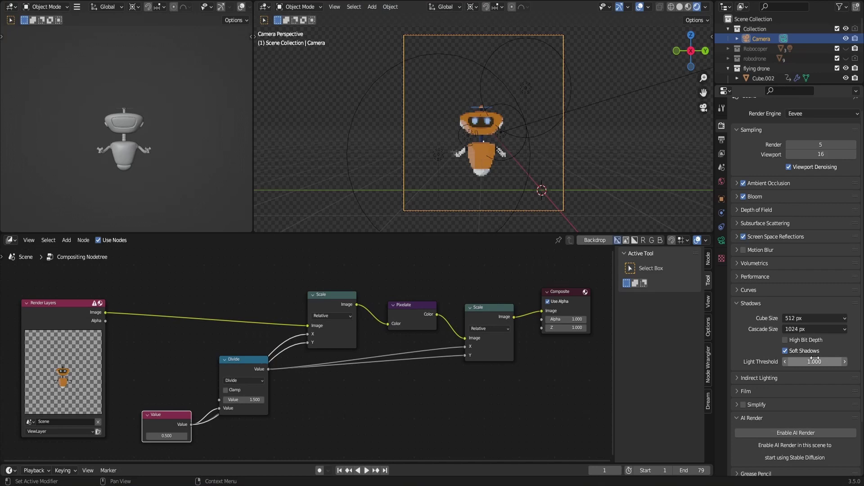
- Collapse the Shadows panel and move the Divide node lower and right
{"action": "left_click", "coordinate": [733, 303]}
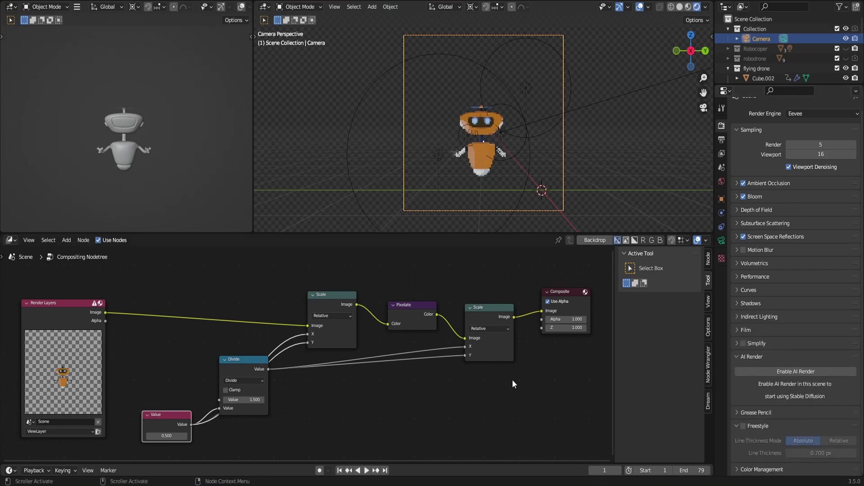
{"action": "left_click_drag", "start_coordinate": [224, 359], "coordinate": [264, 395]}
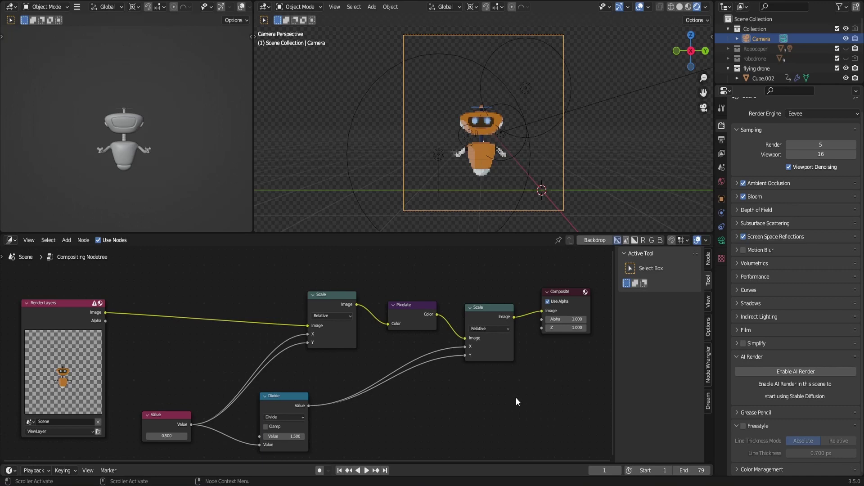
{"action": "scroll", "coordinate": [516, 398], "scroll_direction": "down", "scroll_amount": 1}
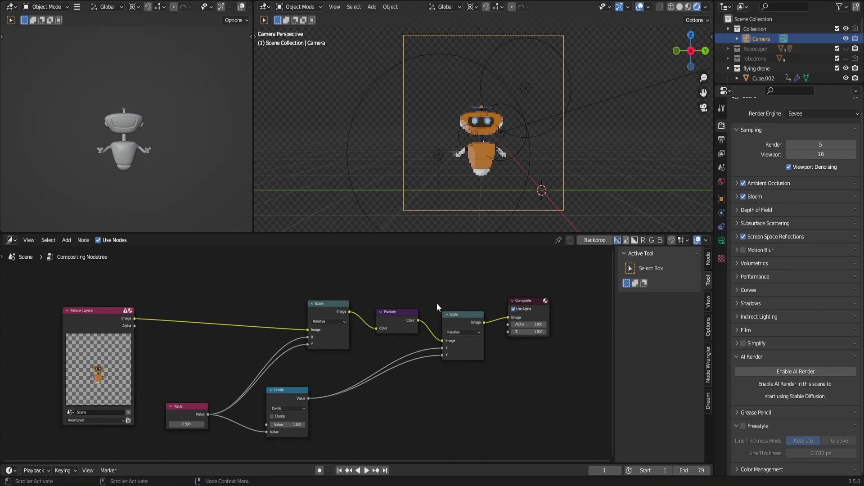
- Add a Grease Pencil Stroke object to the scene
{"action": "left_click", "coordinate": [594, 198]}
{"action": "key", "text": "shift+a"}
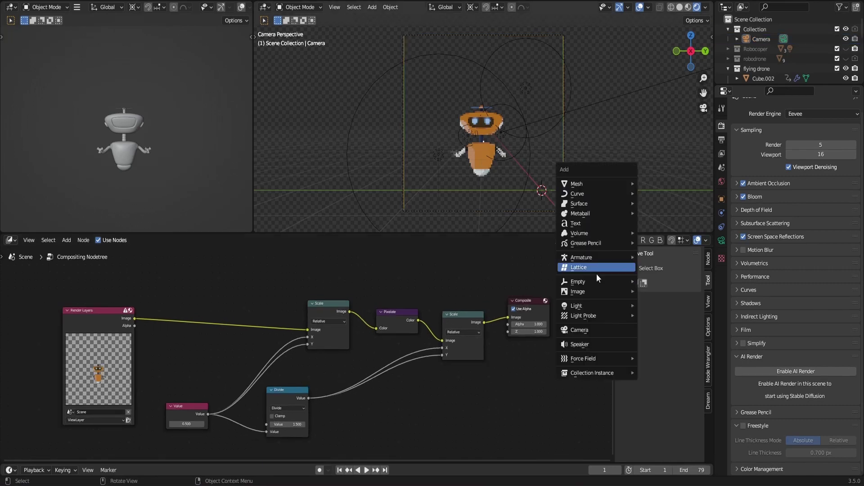
{"action": "mouse_move", "coordinate": [600, 199]}
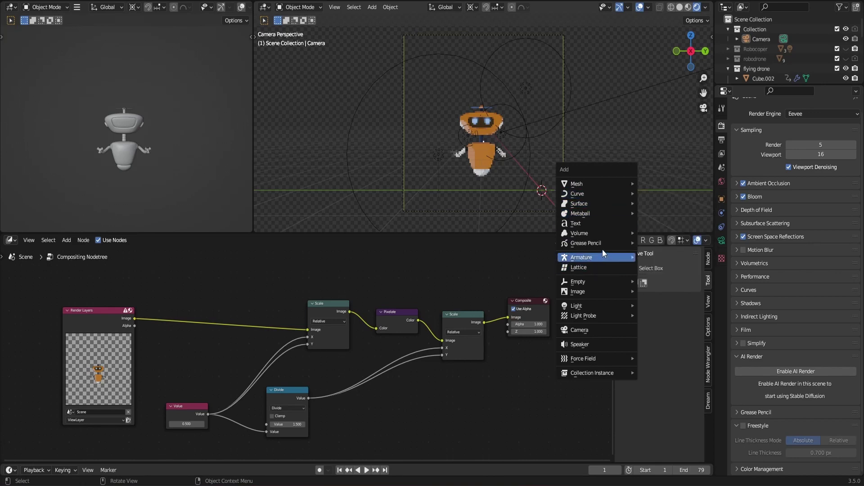
{"action": "mouse_move", "coordinate": [602, 245]}
{"action": "left_click", "coordinate": [658, 255]}
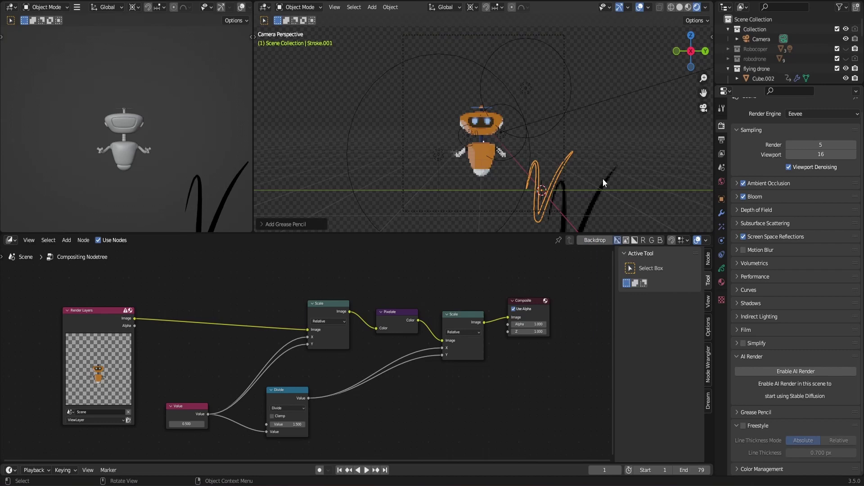
- Switch the viewport to Wireframe and move the stroke down out of camera view
{"action": "key", "text": "z"}
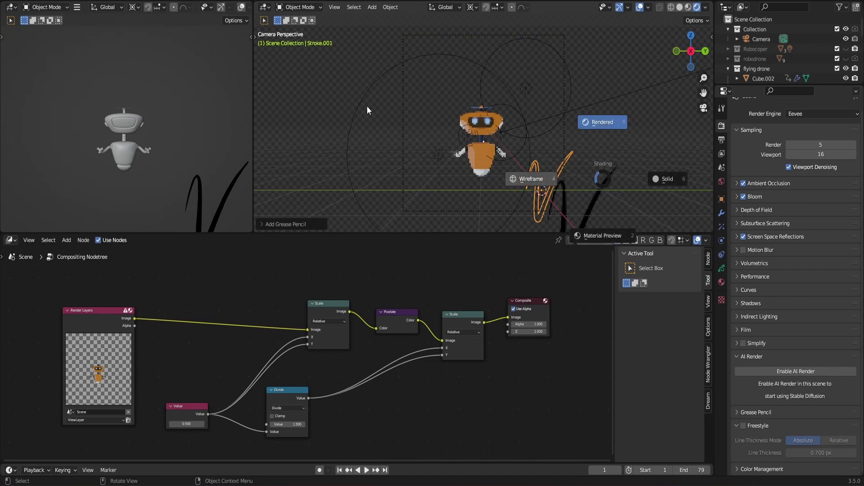
{"action": "left_click", "coordinate": [539, 155]}
{"action": "left_click", "coordinate": [546, 191]}
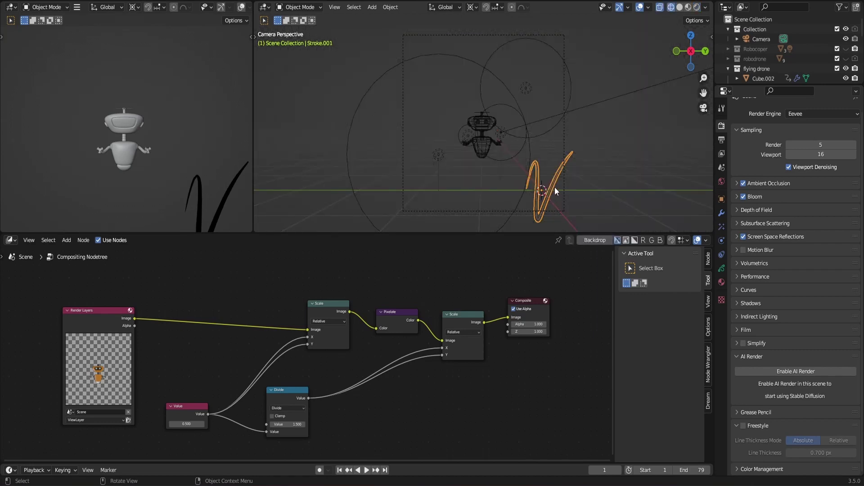
{"action": "key", "text": "g"}
{"action": "left_click", "coordinate": [547, 79]}
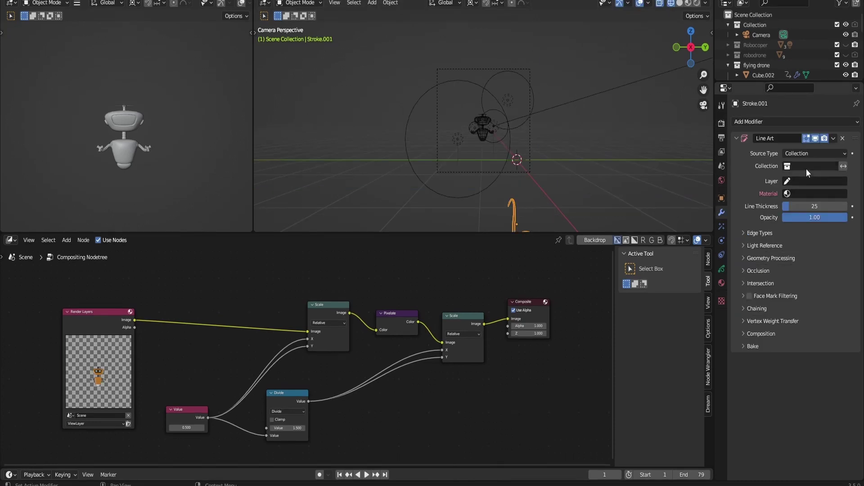
- Point the Line Art at the flying drone collection, drawing on the Lines layer with Black.002
{"action": "left_click", "coordinate": [806, 170]}
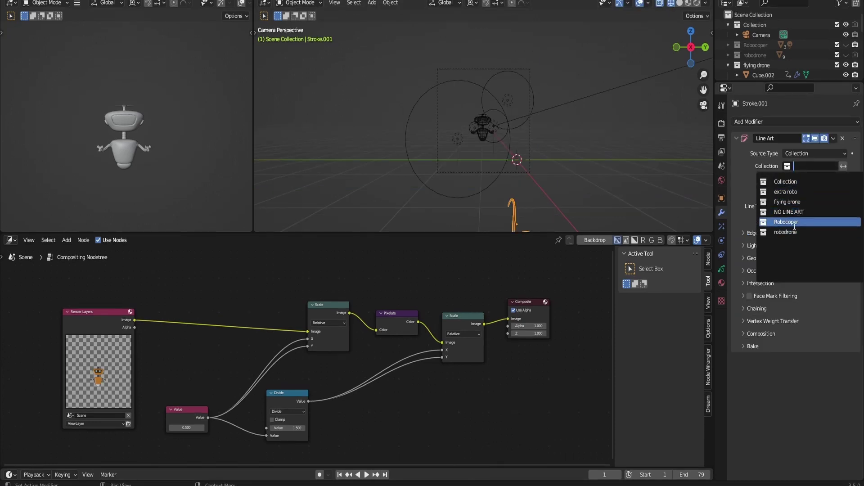
{"action": "left_click", "coordinate": [793, 203]}
{"action": "left_click", "coordinate": [809, 181]}
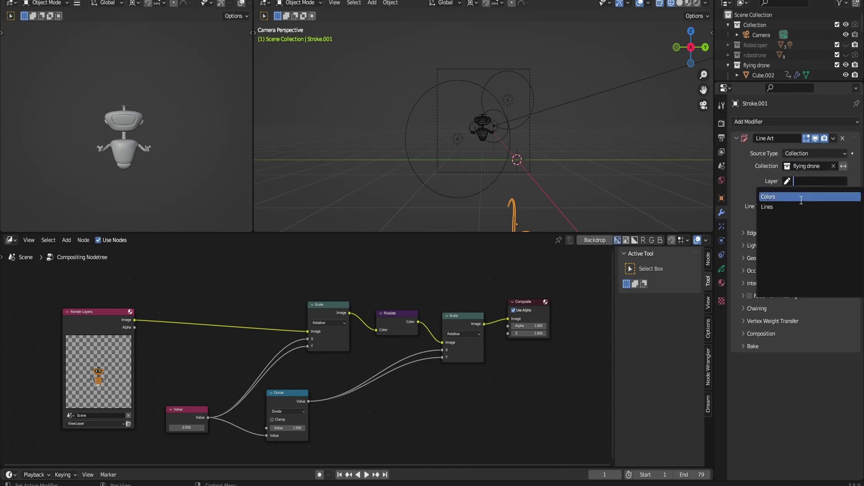
{"action": "left_click", "coordinate": [796, 207]}
{"action": "left_click", "coordinate": [804, 193]}
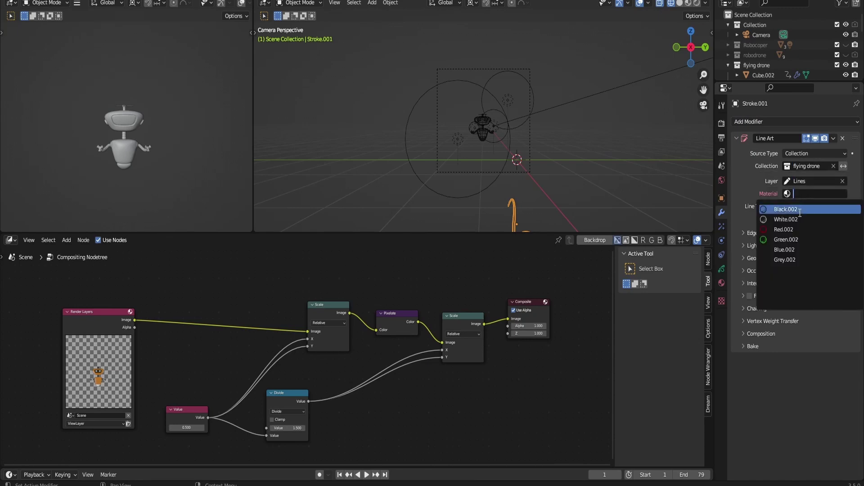
{"action": "left_click", "coordinate": [795, 210]}
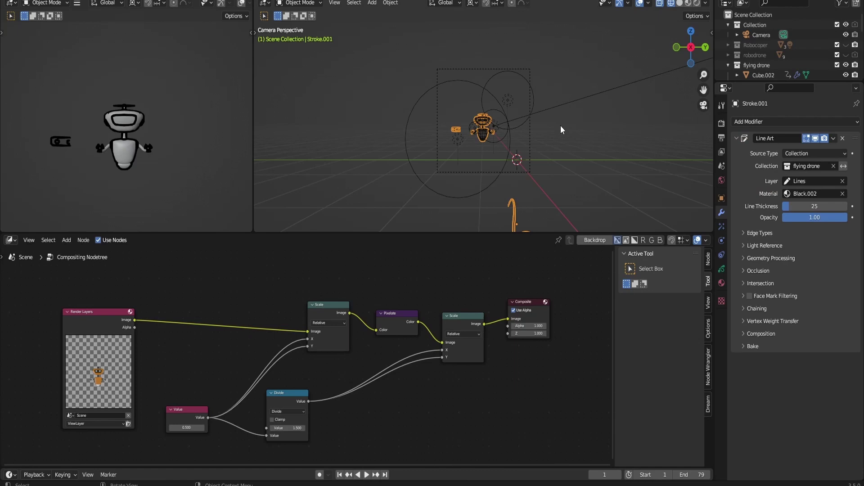
{"action": "scroll", "coordinate": [560, 125], "scroll_direction": "up", "scroll_amount": 2}
{"action": "scroll", "coordinate": [561, 125], "scroll_direction": "up", "scroll_amount": 1}
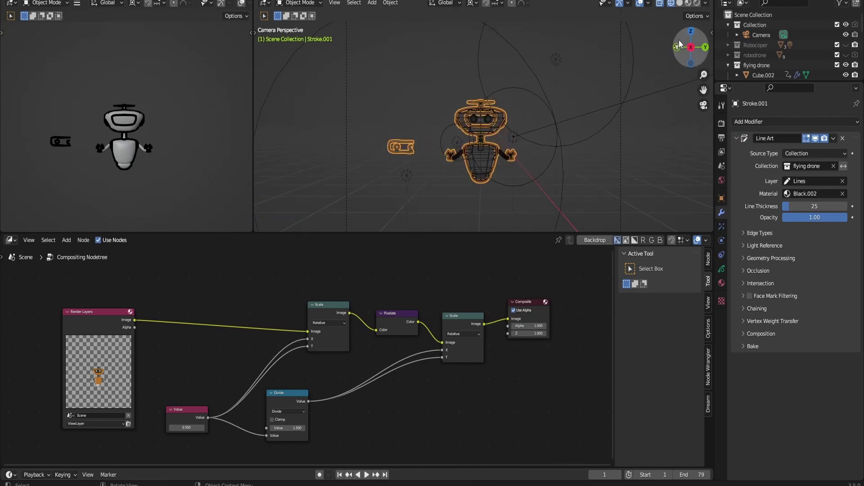
- Switch to Material Preview, set line thickness 10 and opacity 0.88, then deselect everything
{"action": "left_click", "coordinate": [688, 3]}
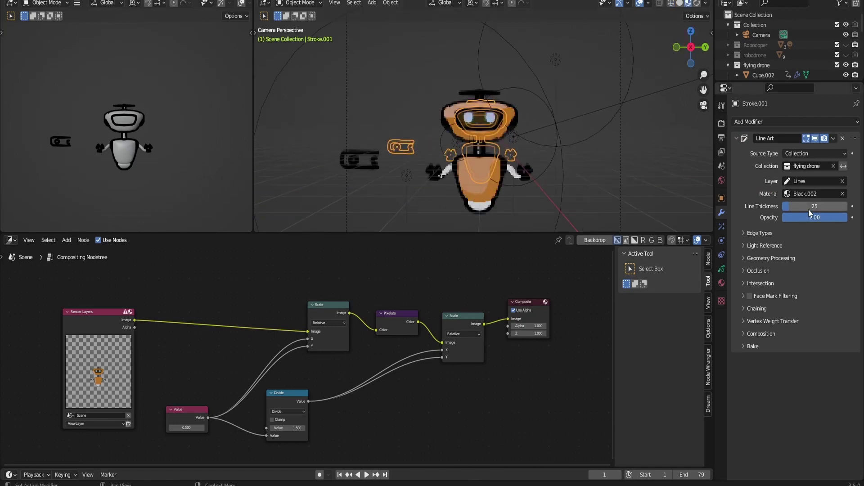
{"action": "left_click_drag", "start_coordinate": [815, 206], "coordinate": [797, 207]}
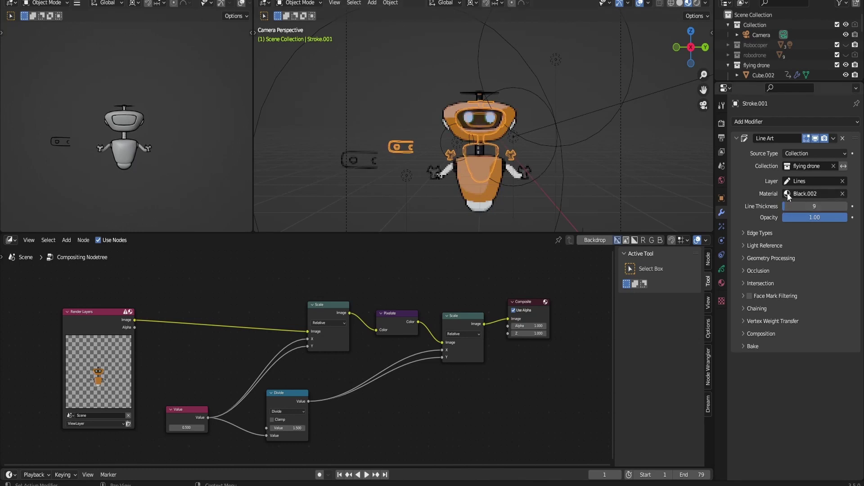
{"action": "left_click", "coordinate": [837, 206]}
{"action": "type", "text": "10"}
{"action": "key", "text": "Return"}
{"action": "mouse_move", "coordinate": [846, 217]}
{"action": "left_mouse_down"}
{"action": "mouse_move", "coordinate": [833, 217]}
{"action": "mouse_move", "coordinate": [840, 217]}
{"action": "left_mouse_up"}
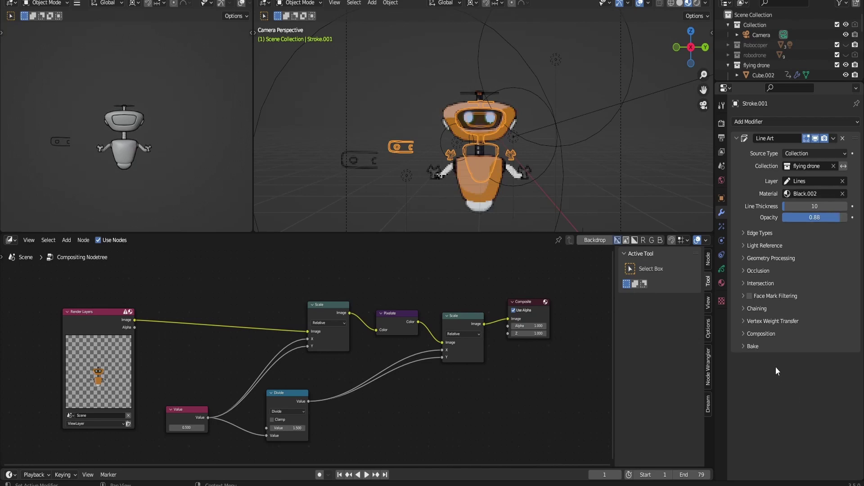
{"action": "scroll", "coordinate": [406, 79], "scroll_direction": "down", "scroll_amount": 2}
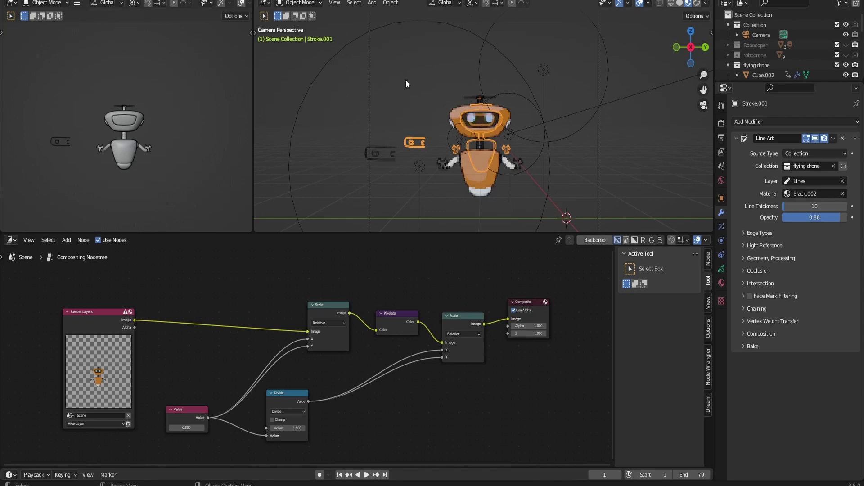
{"action": "left_click", "coordinate": [445, 87]}
{"action": "scroll", "coordinate": [430, 117], "scroll_direction": "up", "scroll_amount": 3}
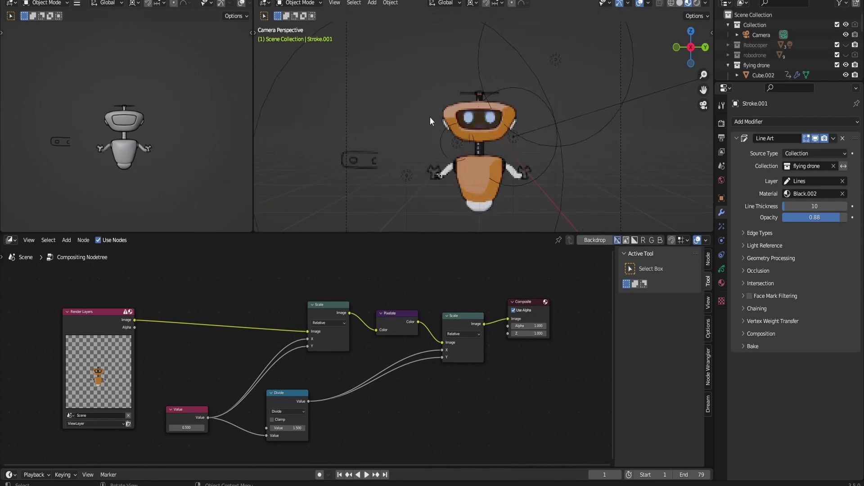
{"action": "scroll", "coordinate": [652, 64], "scroll_direction": "down", "scroll_amount": 2}
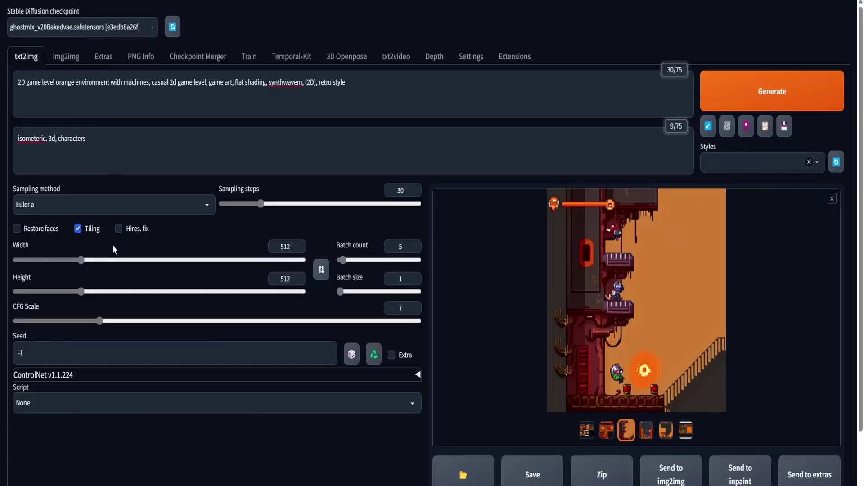
- Set txt2img width and height to 768 and generate a new batch of game-level images
{"action": "double_click", "coordinate": [284, 246]}
{"action": "type", "text": "768"}
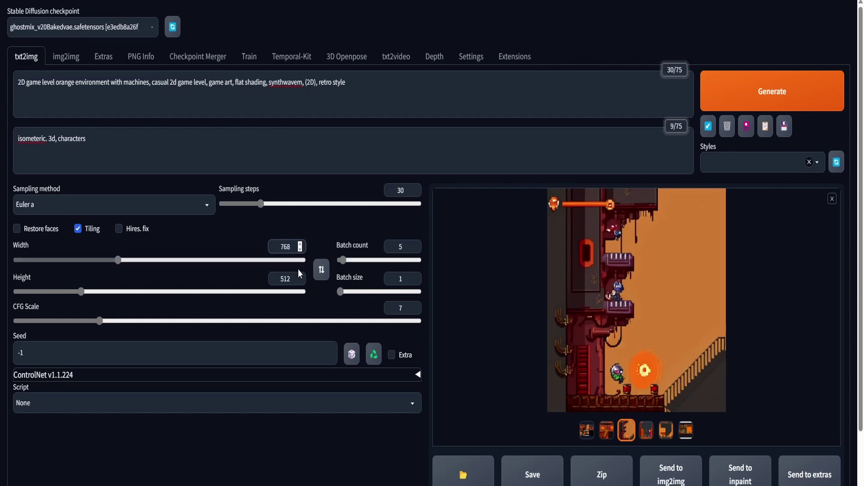
{"action": "double_click", "coordinate": [284, 278]}
{"action": "type", "text": "768"}
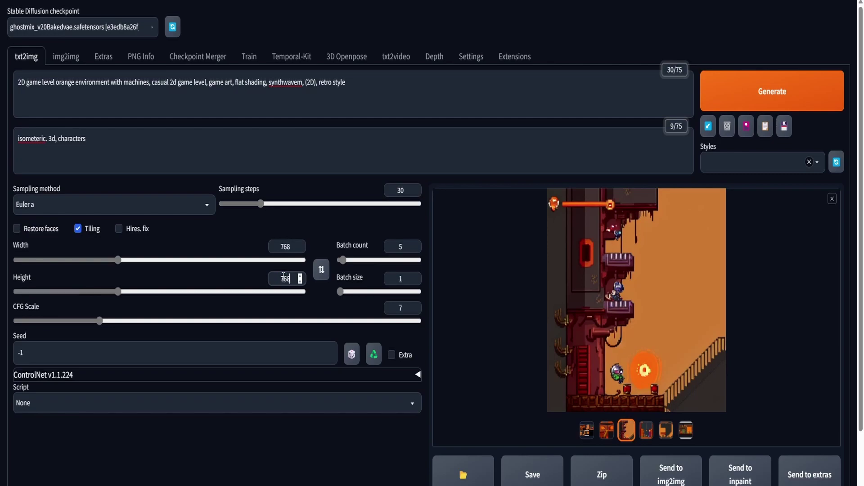
{"action": "left_click", "coordinate": [627, 299]}
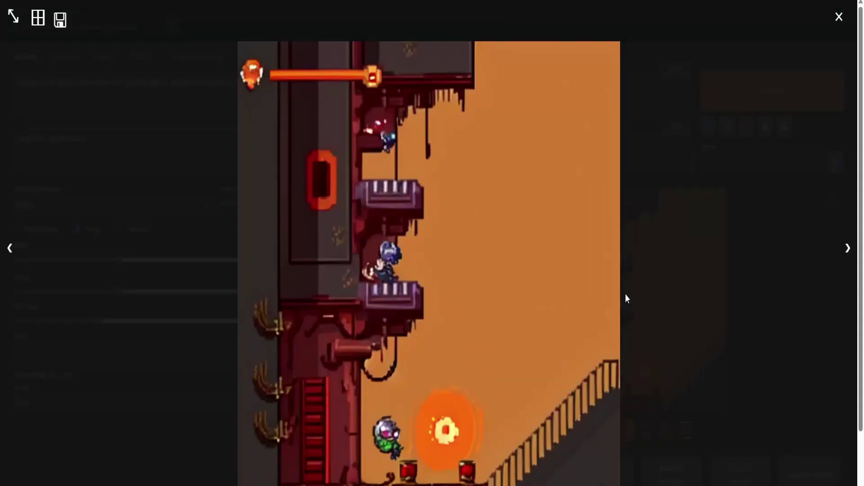
{"action": "right_click", "coordinate": [625, 293]}
{"action": "key", "text": "Escape"}
{"action": "key", "text": "Escape"}
{"action": "left_click", "coordinate": [781, 88]}
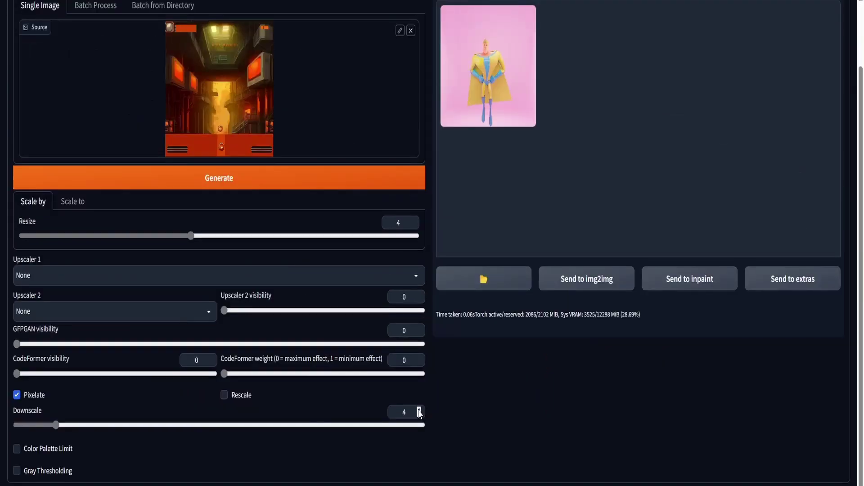
- Raise Pixelate Downscale to 8, generate the pixelated level and view it large
{"action": "left_click", "coordinate": [419, 410]}
{"action": "left_click", "coordinate": [419, 411]}
{"action": "left_click", "coordinate": [419, 411]}
{"action": "left_click", "coordinate": [419, 410]}
{"action": "scroll", "coordinate": [574, 202], "scroll_direction": "up", "scroll_amount": 2}
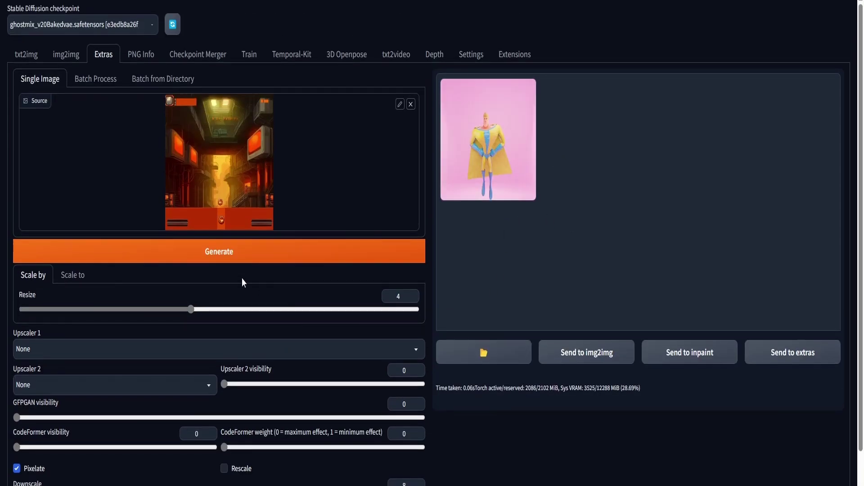
{"action": "left_click", "coordinate": [222, 250]}
{"action": "left_click", "coordinate": [508, 164]}
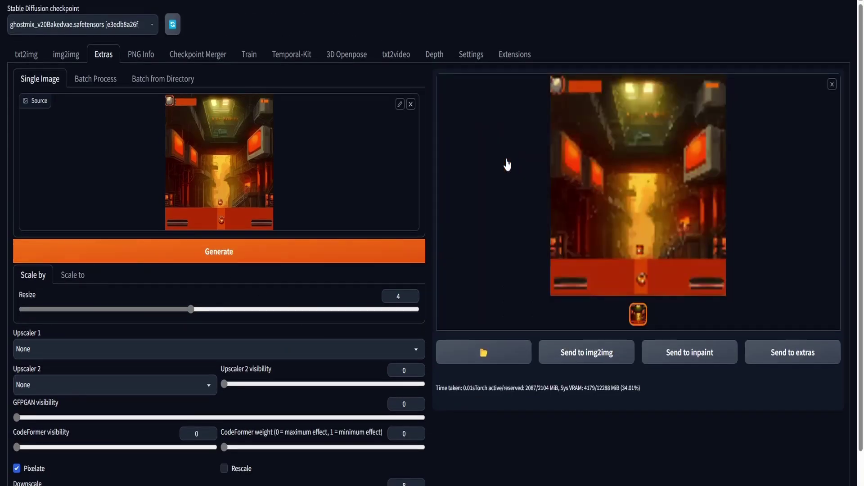
{"action": "scroll", "coordinate": [360, 387], "scroll_direction": "down", "scroll_amount": 2}
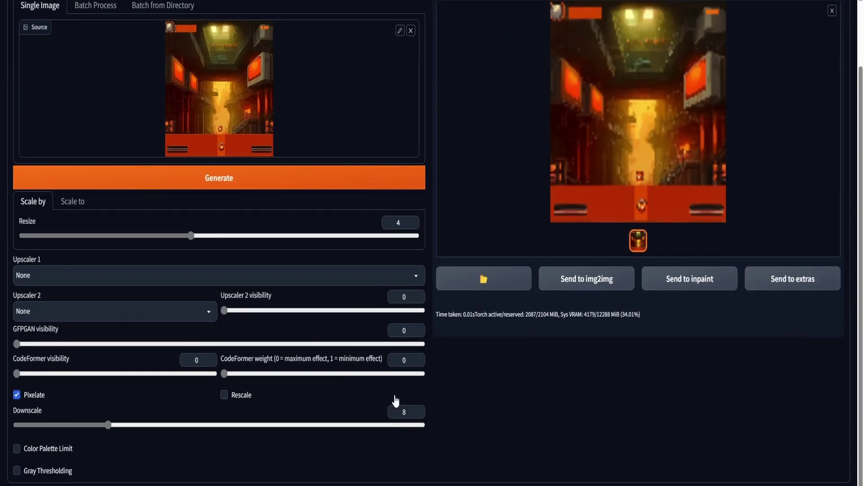
- Try Downscale 10, then lower it to 4 and regenerate for finer pixelation
{"action": "double_click", "coordinate": [419, 410]}
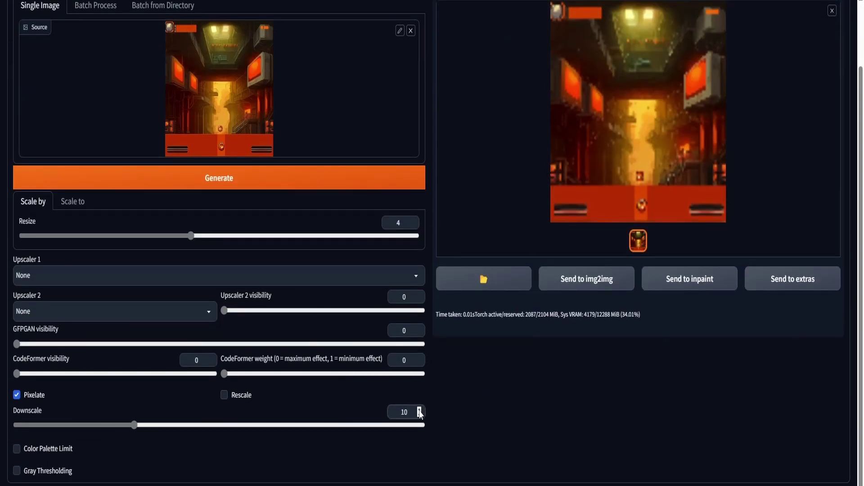
{"action": "scroll", "coordinate": [419, 411], "scroll_direction": "up", "scroll_amount": 2}
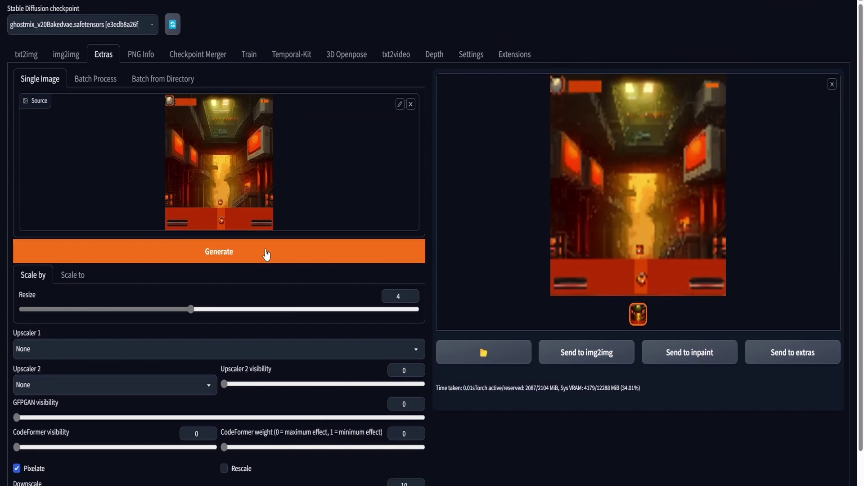
{"action": "left_click", "coordinate": [266, 255]}
{"action": "scroll", "coordinate": [427, 429], "scroll_direction": "down", "scroll_amount": 2}
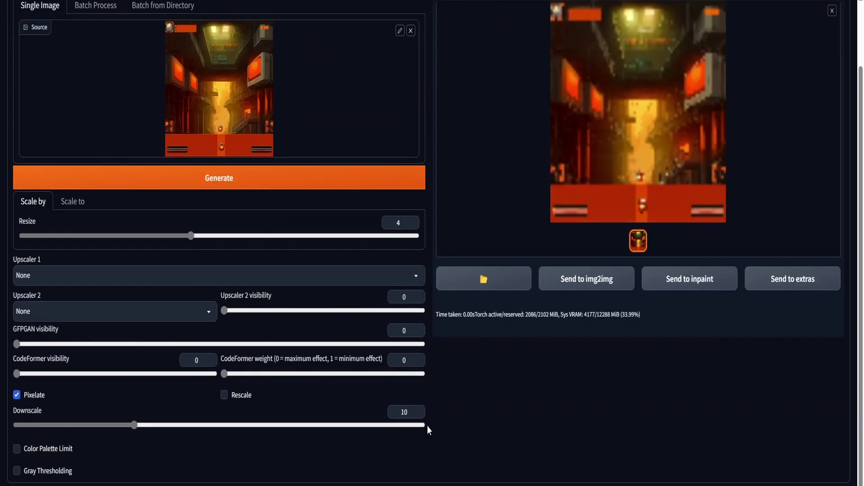
{"action": "left_click", "coordinate": [419, 415]}
{"action": "left_click", "coordinate": [419, 415]}
{"action": "left_click", "coordinate": [420, 414]}
{"action": "left_click", "coordinate": [420, 415]}
{"action": "left_click", "coordinate": [419, 415]}
{"action": "left_click", "coordinate": [420, 414]}
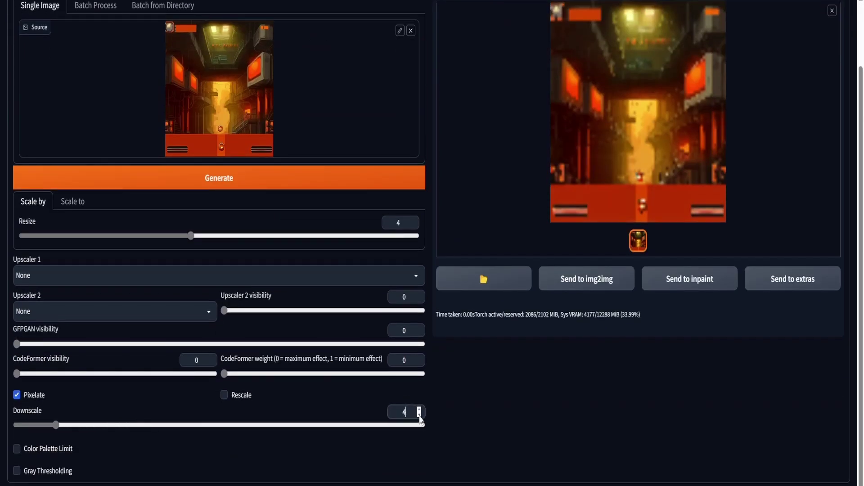
{"action": "scroll", "coordinate": [346, 320], "scroll_direction": "up", "scroll_amount": 2}
{"action": "left_click", "coordinate": [296, 260]}
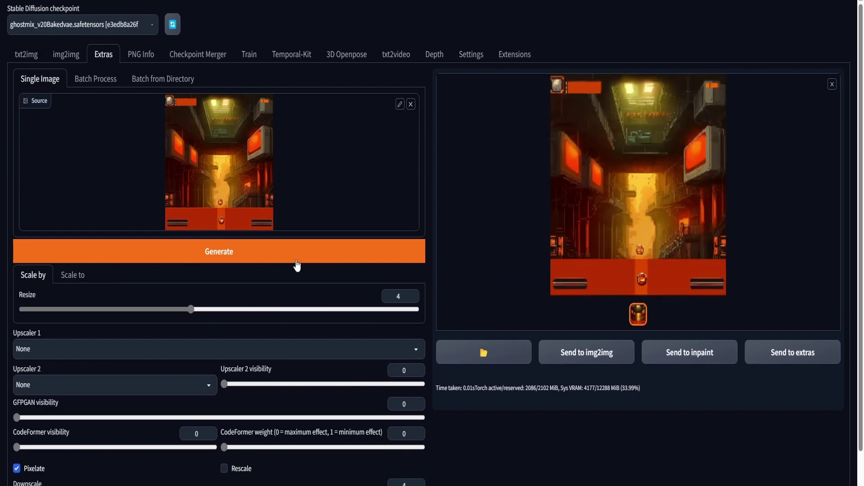
{"action": "left_click", "coordinate": [319, 264]}
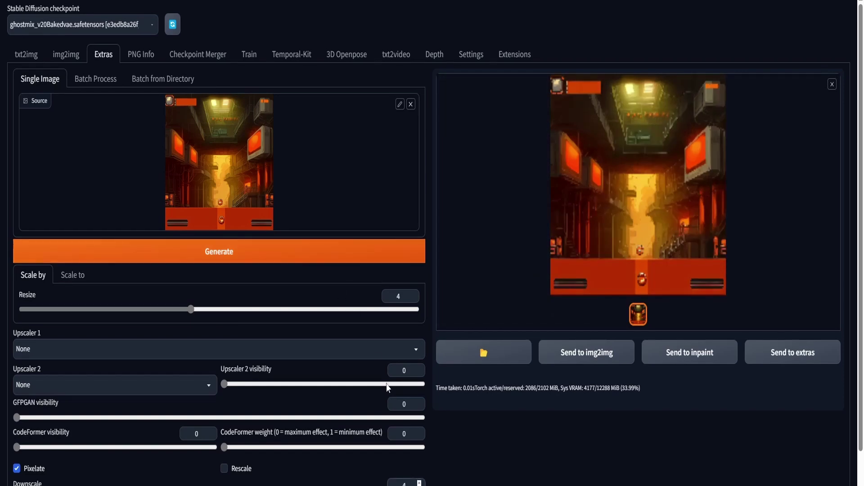
- Enable Color Palette Limit and regenerate with palette sizes 2 and 3
{"action": "left_click", "coordinate": [353, 258]}
{"action": "scroll", "coordinate": [39, 455], "scroll_direction": "down", "scroll_amount": 2}
{"action": "left_click", "coordinate": [16, 449]}
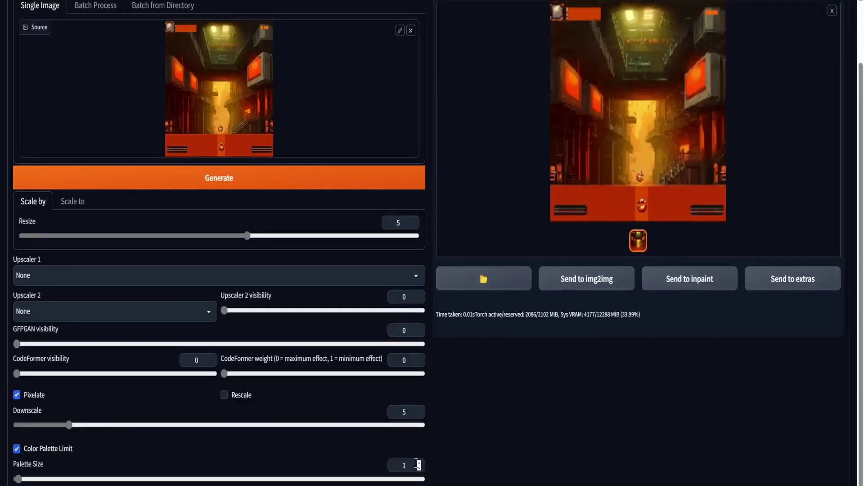
{"action": "scroll", "coordinate": [511, 399], "scroll_direction": "up", "scroll_amount": 2}
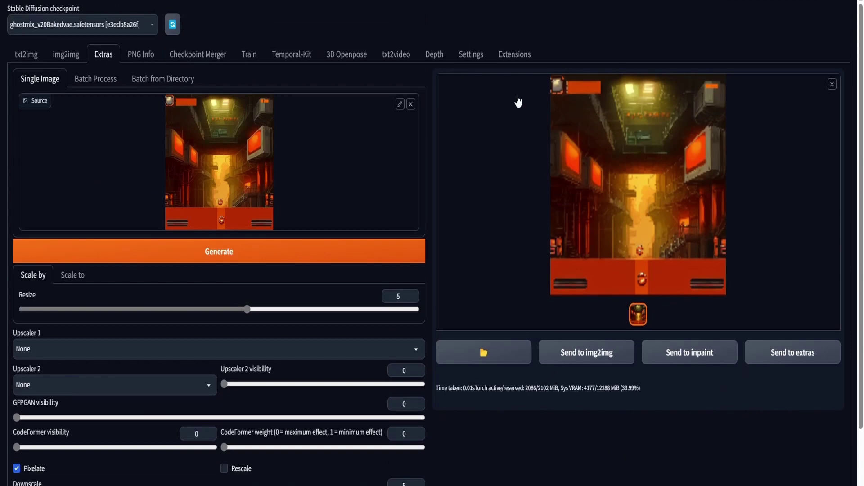
{"action": "left_click", "coordinate": [356, 262]}
{"action": "scroll", "coordinate": [363, 267], "scroll_direction": "down", "scroll_amount": 2}
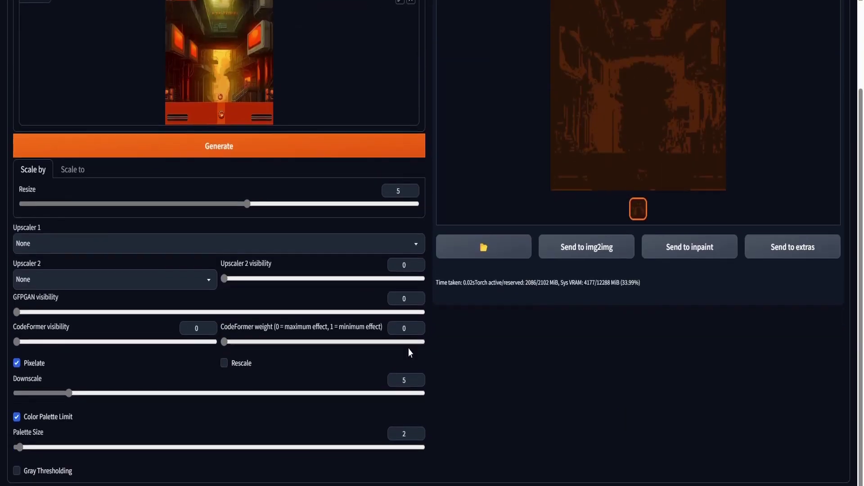
{"action": "left_click", "coordinate": [420, 432]}
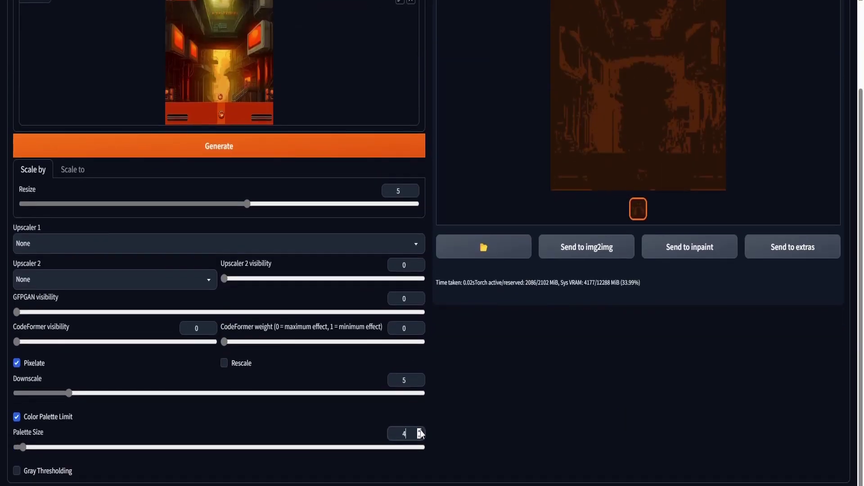
{"action": "left_click", "coordinate": [334, 149]}
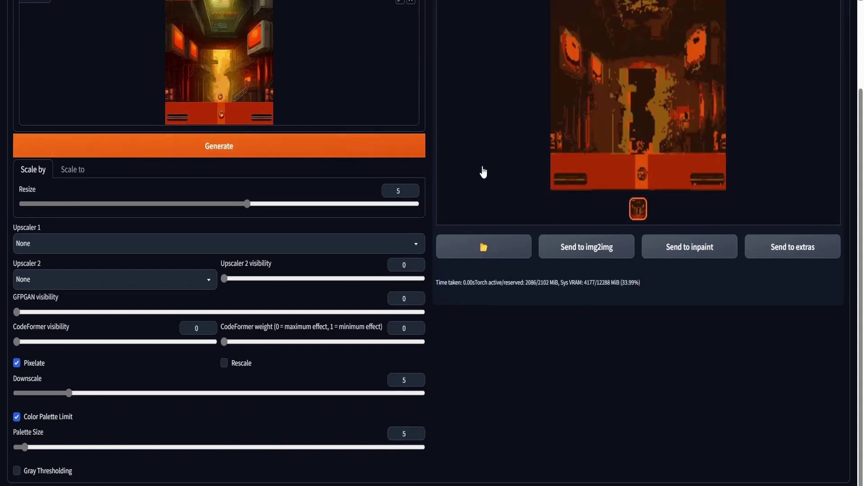
- Raise the palette size to 8, then 16, regenerating after each
{"action": "scroll", "coordinate": [479, 180], "scroll_direction": "up", "scroll_amount": 2}
{"action": "scroll", "coordinate": [470, 193], "scroll_direction": "down", "scroll_amount": 2}
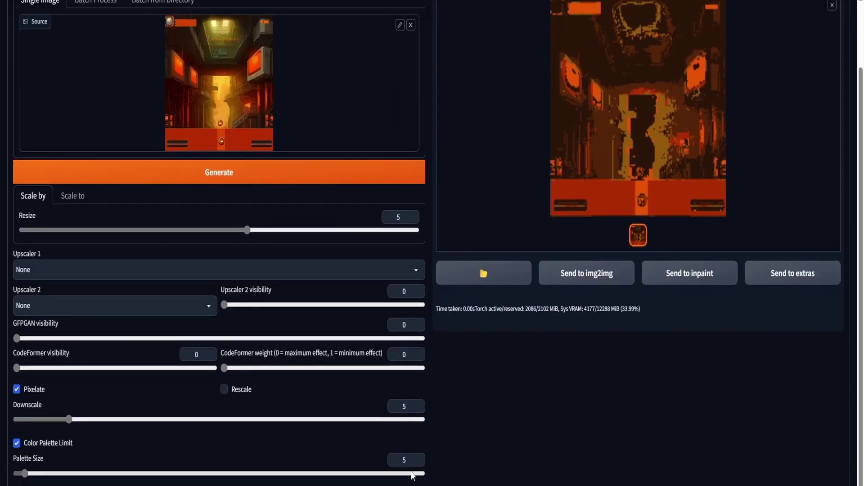
{"action": "left_click", "coordinate": [420, 457]}
{"action": "left_click", "coordinate": [420, 457]}
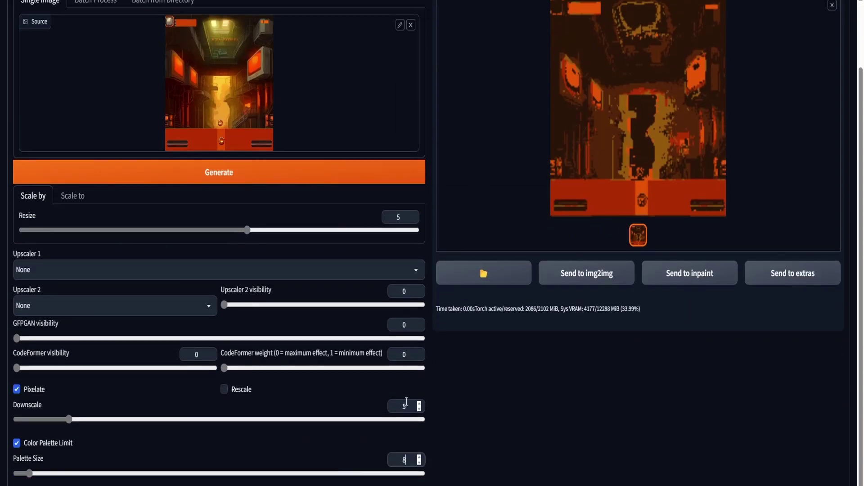
{"action": "left_click", "coordinate": [375, 179]}
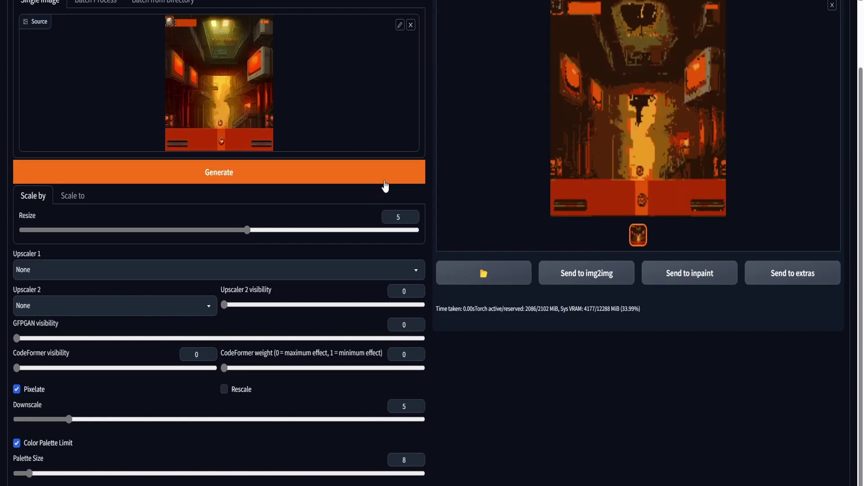
{"action": "left_click", "coordinate": [420, 458]}
{"action": "left_click", "coordinate": [419, 457]}
{"action": "left_click", "coordinate": [419, 458]}
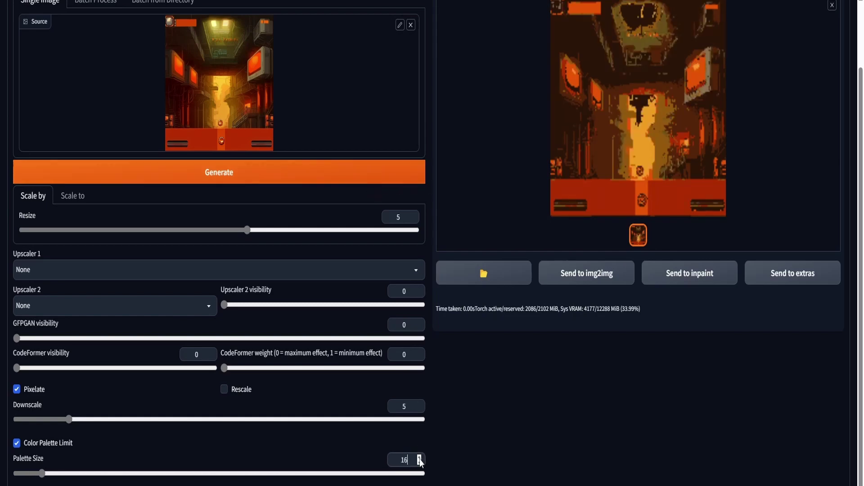
{"action": "left_click", "coordinate": [358, 180]}
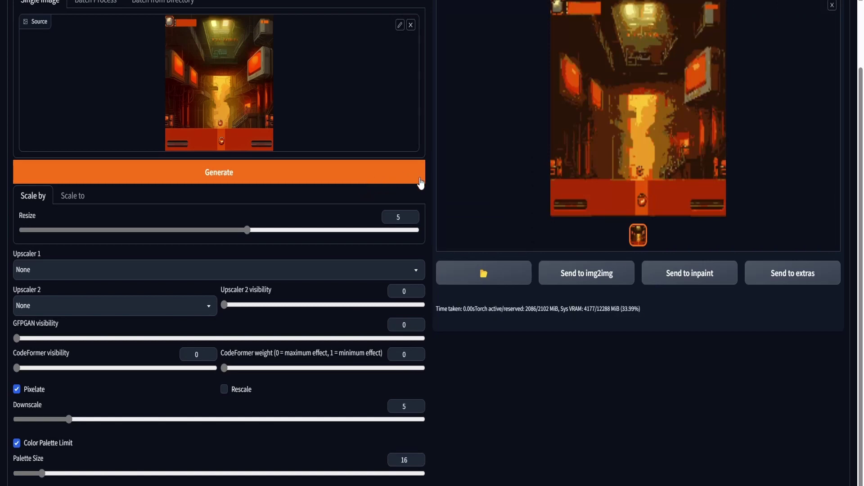
- Set palette size 17 and lower Downscale to 4, then 3, regenerating each time
{"action": "scroll", "coordinate": [487, 245], "scroll_direction": "up", "scroll_amount": 2}
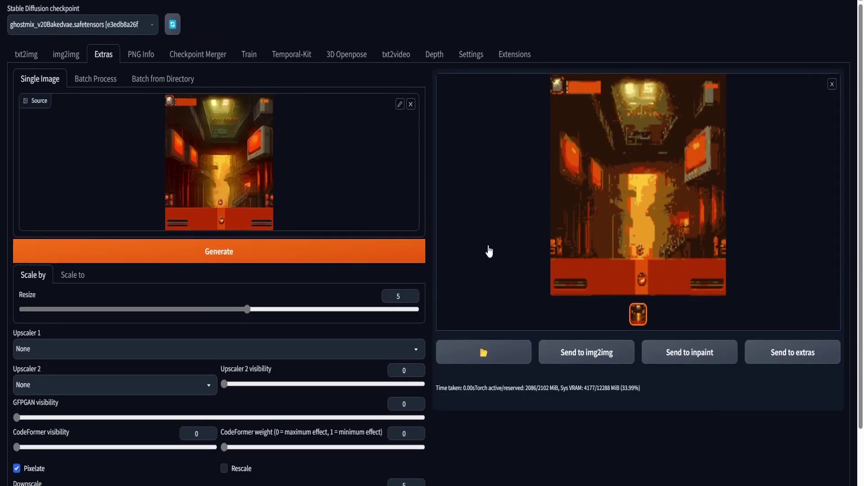
{"action": "scroll", "coordinate": [420, 434], "scroll_direction": "down", "scroll_amount": 2}
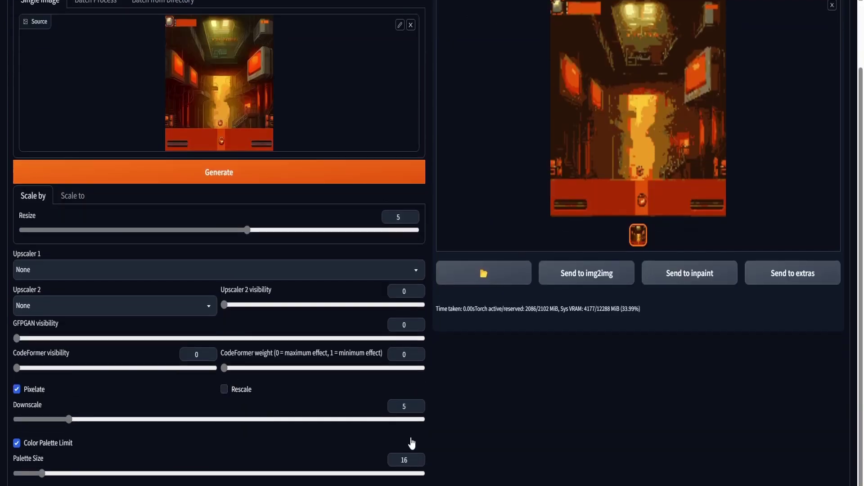
{"action": "left_click", "coordinate": [419, 458]}
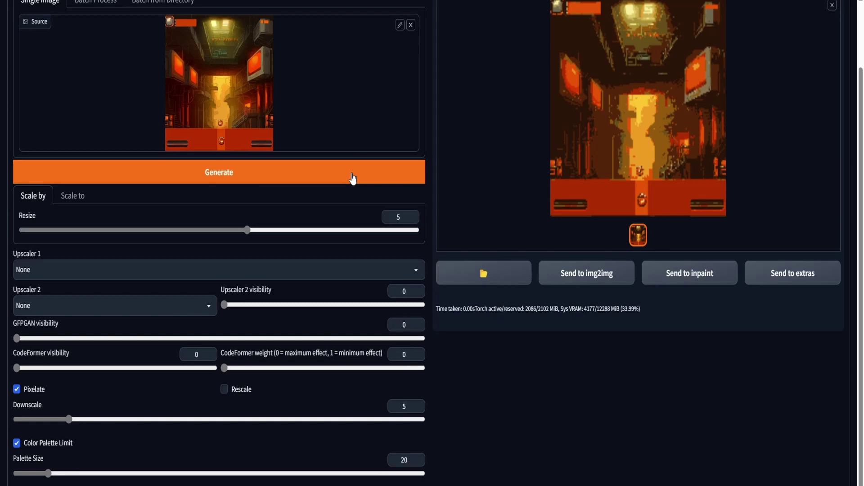
{"action": "scroll", "coordinate": [480, 187], "scroll_direction": "up", "scroll_amount": 2}
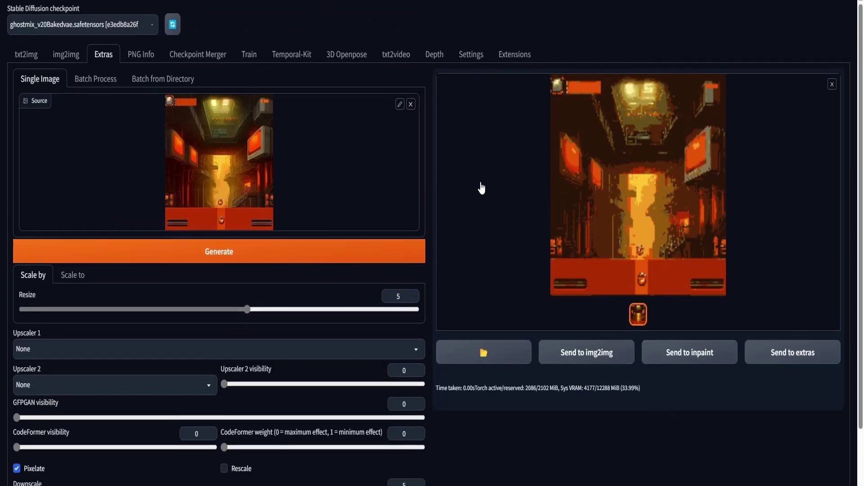
{"action": "scroll", "coordinate": [459, 373], "scroll_direction": "down", "scroll_amount": 2}
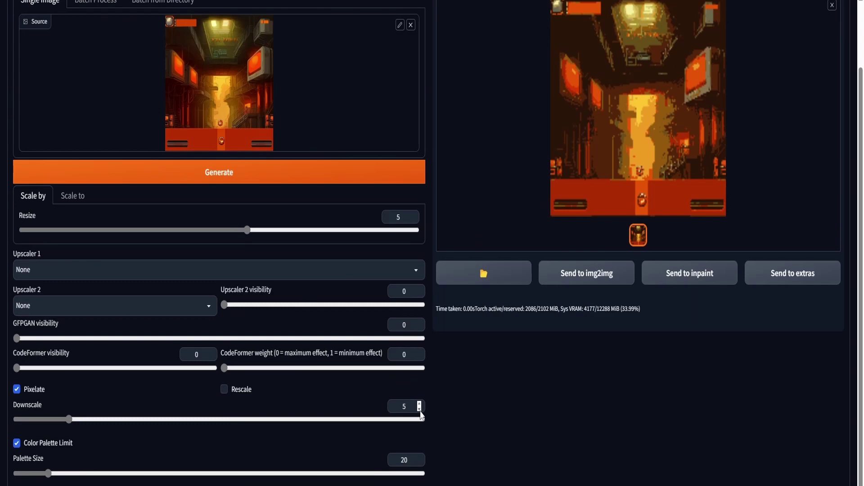
{"action": "left_click", "coordinate": [419, 409]}
{"action": "scroll", "coordinate": [315, 274], "scroll_direction": "up", "scroll_amount": 2}
{"action": "left_click", "coordinate": [327, 252]}
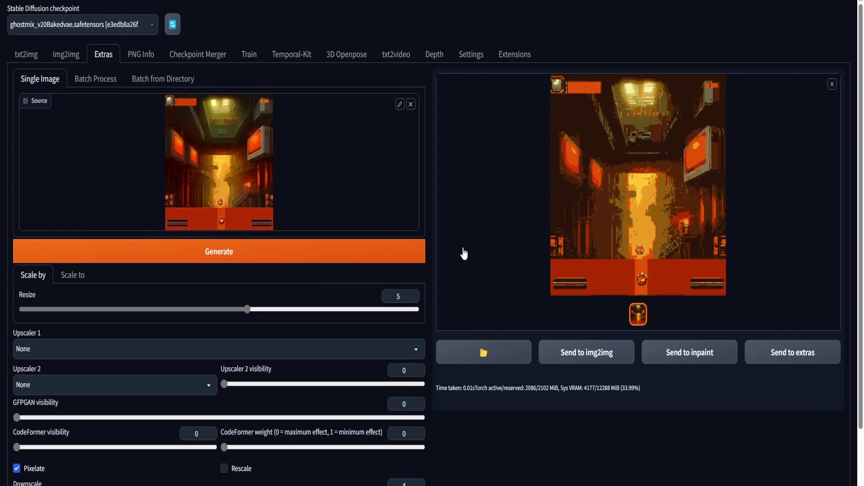
{"action": "scroll", "coordinate": [424, 396], "scroll_direction": "down", "scroll_amount": 2}
{"action": "left_click", "coordinate": [420, 383]}
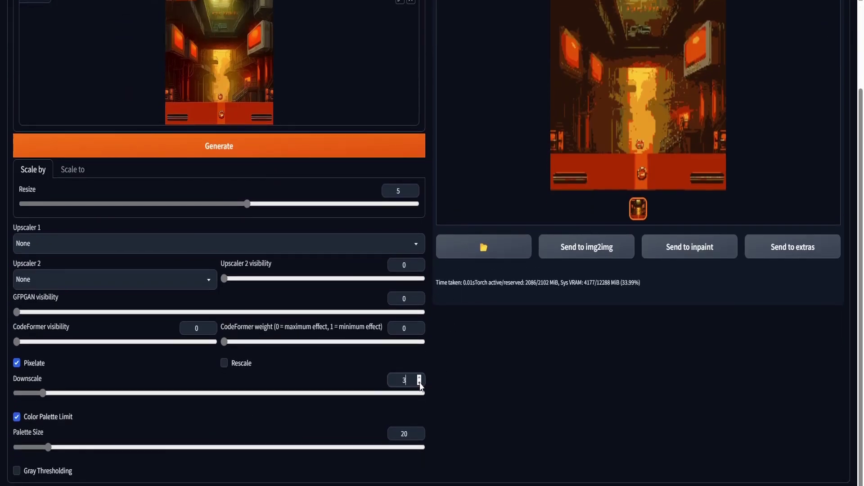
{"action": "left_click", "coordinate": [353, 155]}
- Raise the palette size through 22 and 25 to 27, regenerating the pixelated level
{"action": "scroll", "coordinate": [375, 173], "scroll_direction": "up", "scroll_amount": 2}
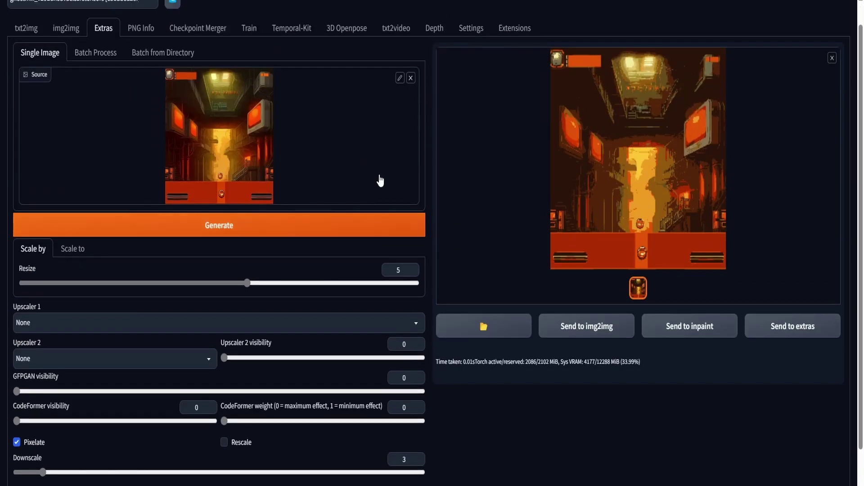
{"action": "scroll", "coordinate": [425, 440], "scroll_direction": "down", "scroll_amount": 2}
{"action": "left_click", "coordinate": [419, 431]}
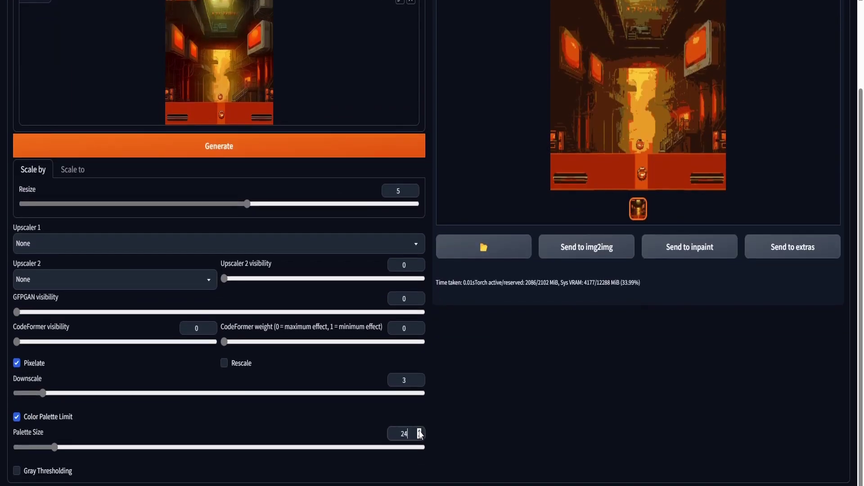
{"action": "left_click", "coordinate": [419, 432]}
{"action": "left_click", "coordinate": [382, 146]}
{"action": "scroll", "coordinate": [414, 143], "scroll_direction": "up", "scroll_amount": 2}
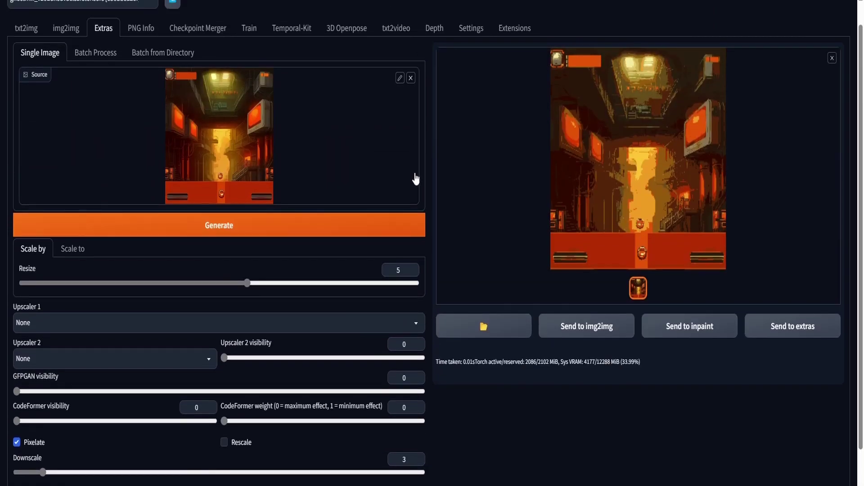
{"action": "scroll", "coordinate": [395, 375], "scroll_direction": "down", "scroll_amount": 2}
{"action": "left_click", "coordinate": [420, 430]}
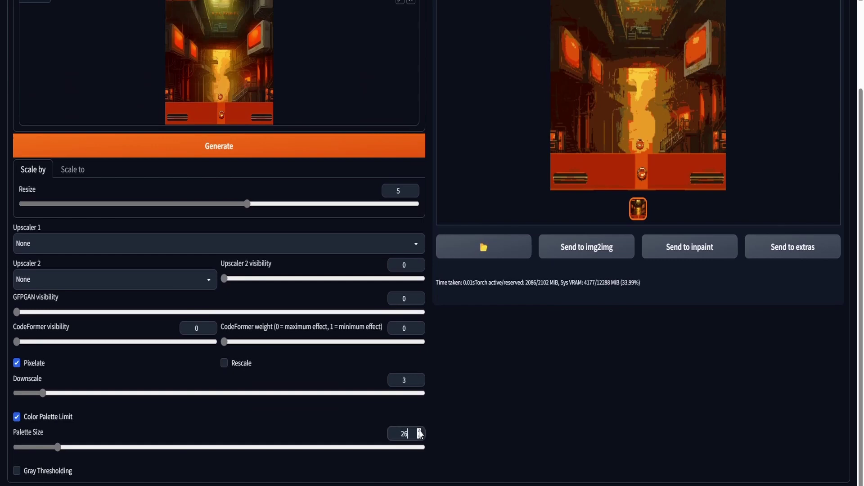
{"action": "left_click", "coordinate": [420, 430]}
{"action": "left_click", "coordinate": [382, 149]}
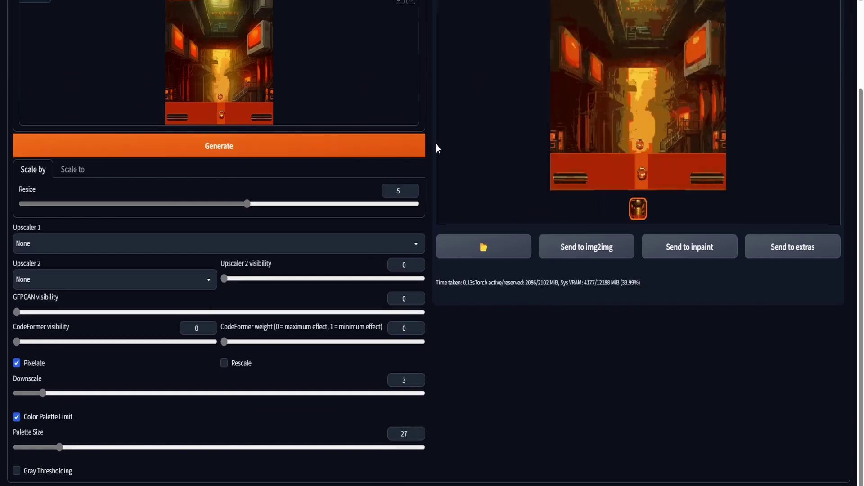
{"action": "scroll", "coordinate": [436, 149], "scroll_direction": "up", "scroll_amount": 2}
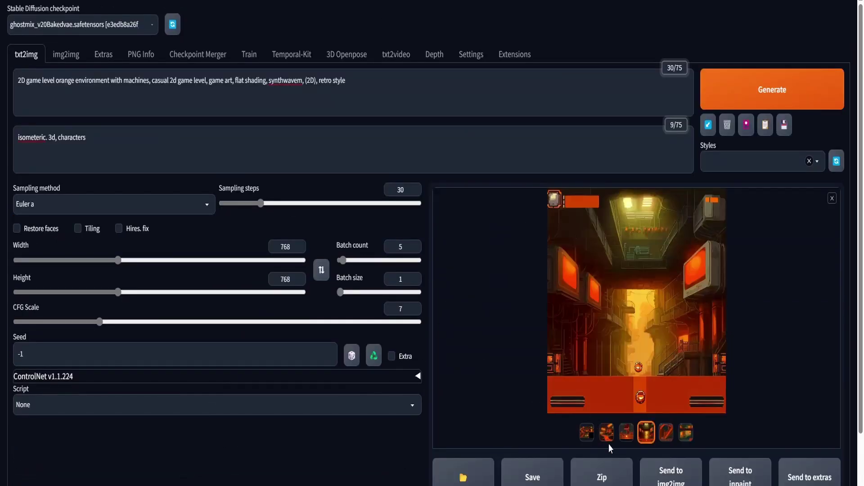
- Preview the second, third, fifth and sixth gallery images, then generate a new batch
{"action": "left_click", "coordinate": [607, 433]}
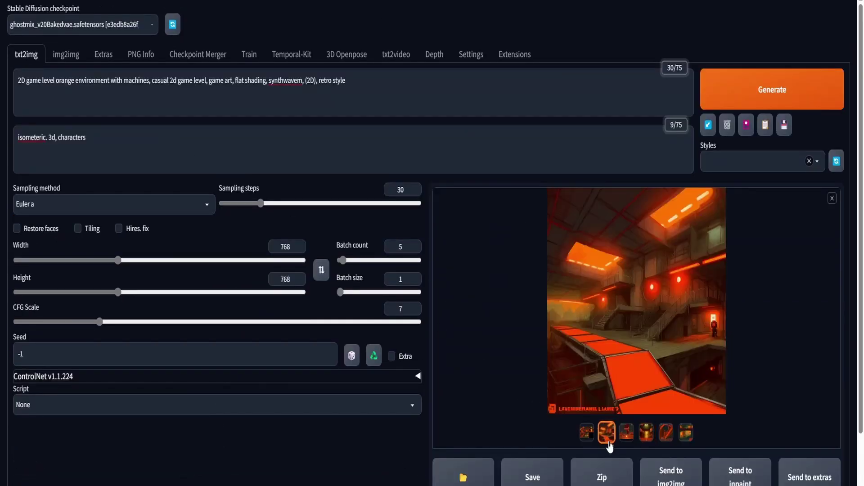
{"action": "left_click", "coordinate": [626, 433]}
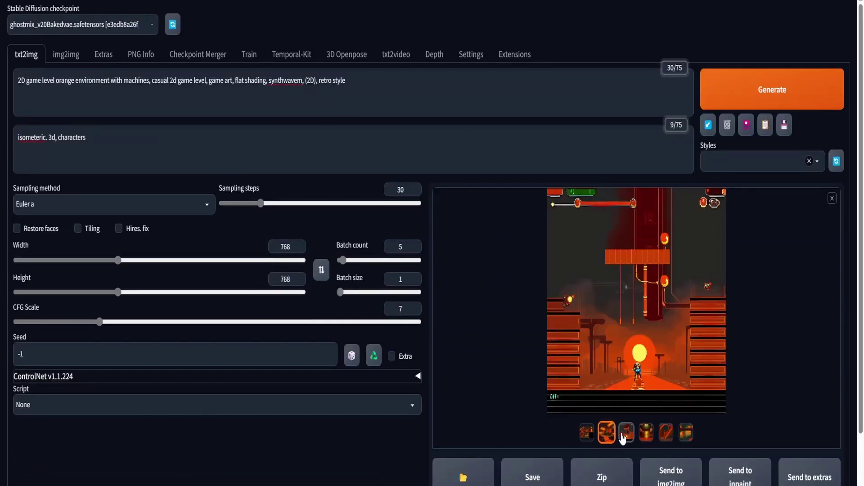
{"action": "left_click", "coordinate": [666, 433]}
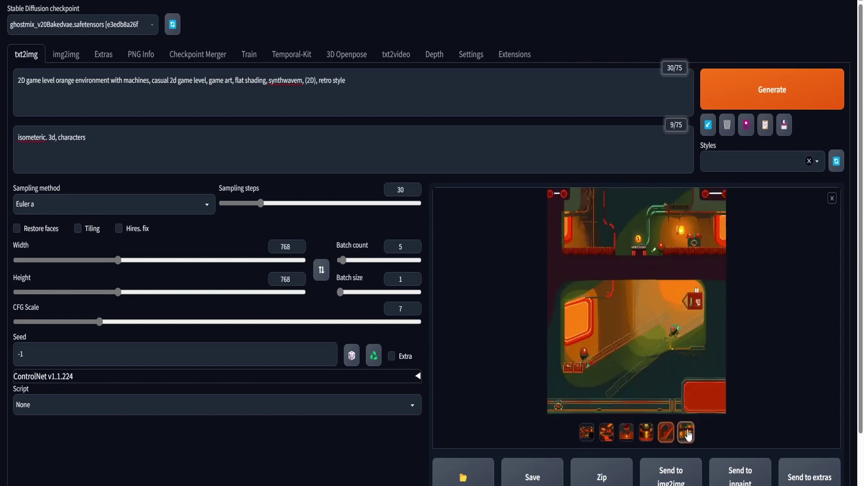
{"action": "left_click", "coordinate": [686, 432]}
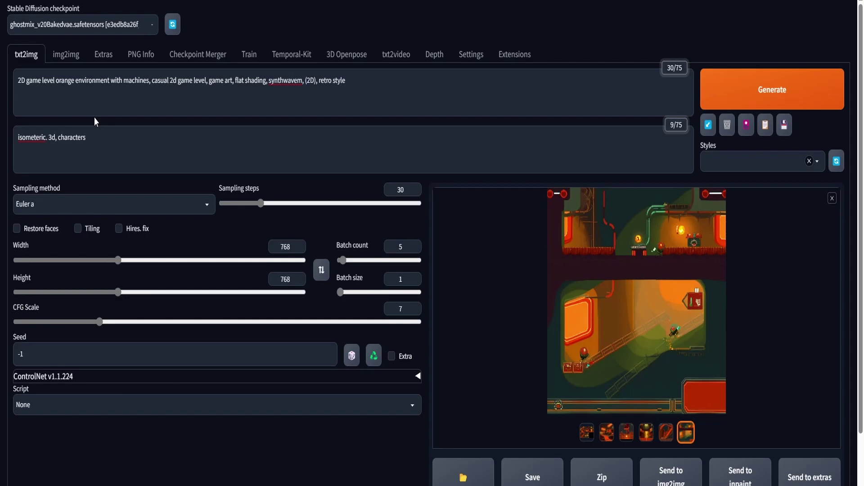
{"action": "left_click", "coordinate": [774, 88]}
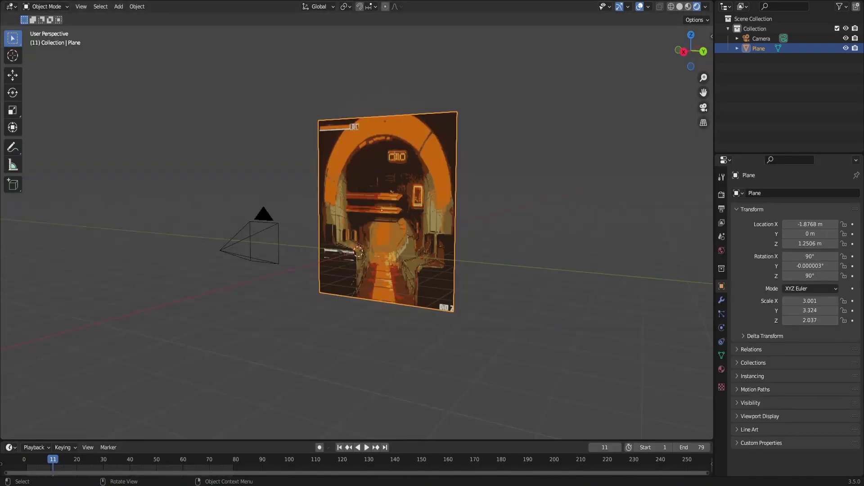
- Import the ROBOT PNG sequence as an animated image plane and view it through the camera
{"action": "key", "text": "F4"}
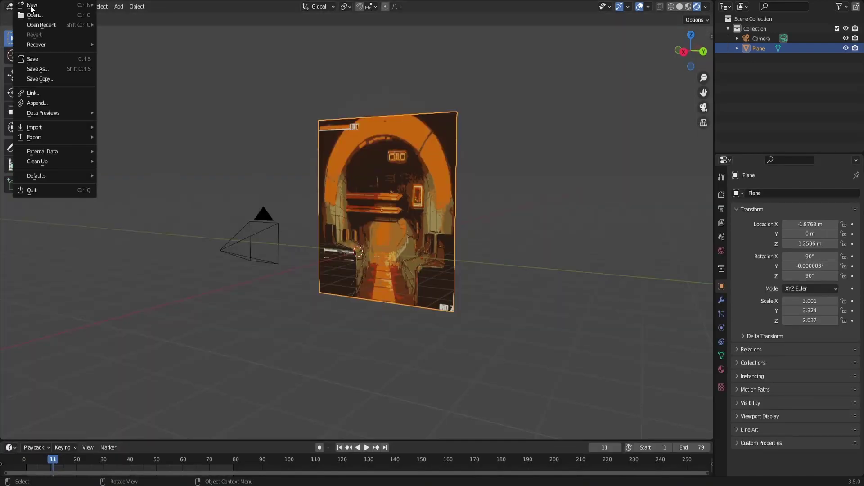
{"action": "mouse_move", "coordinate": [42, 131]}
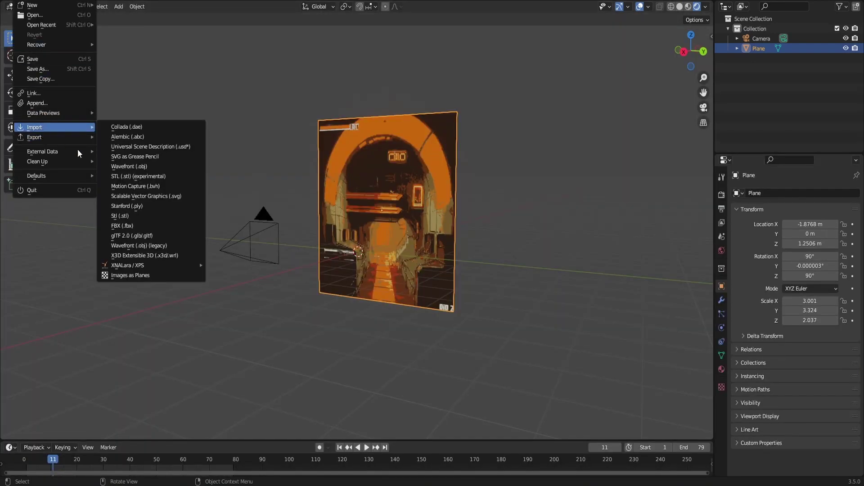
{"action": "left_click", "coordinate": [126, 276]}
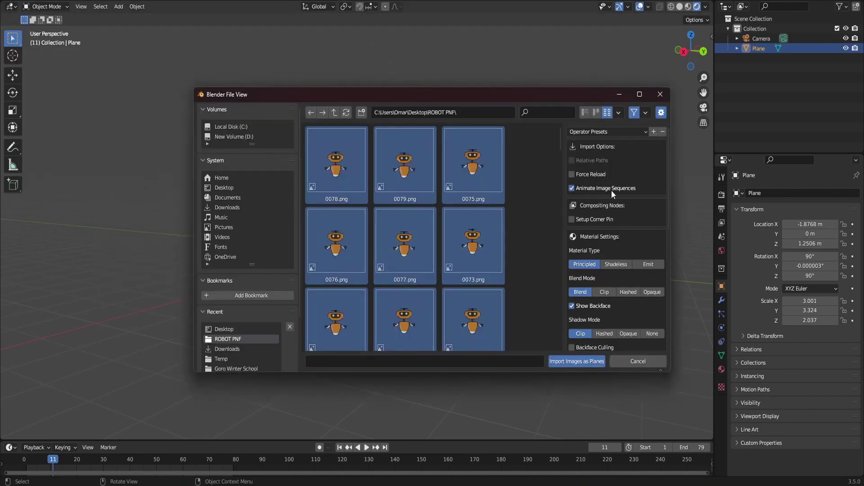
{"action": "left_click", "coordinate": [564, 361]}
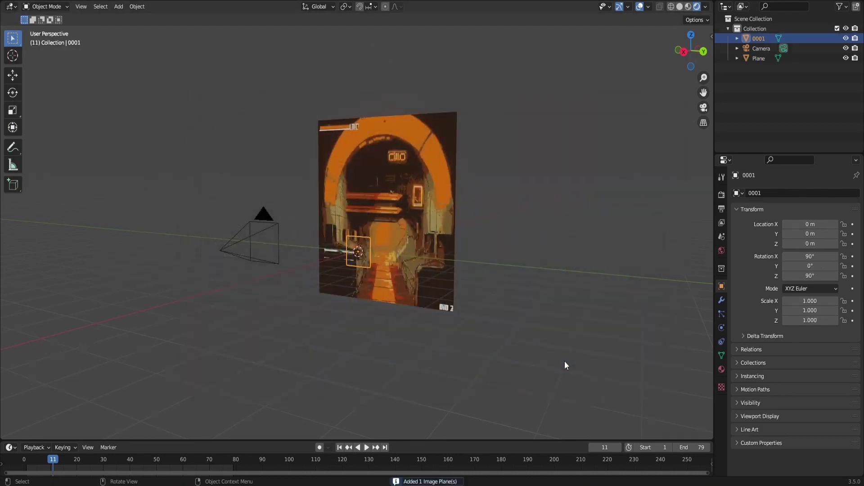
{"action": "left_click", "coordinate": [704, 108]}
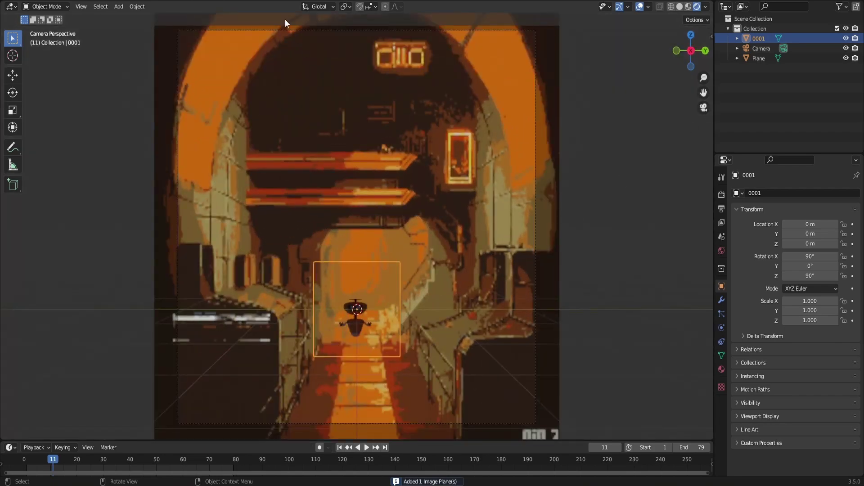
{"action": "left_click", "coordinate": [276, 1]}
{"action": "mouse_move", "coordinate": [396, 341]}
{"action": "left_mouse_down"}
{"action": "mouse_move", "coordinate": [287, 340]}
{"action": "mouse_move", "coordinate": [419, 453]}
{"action": "left_mouse_up"}
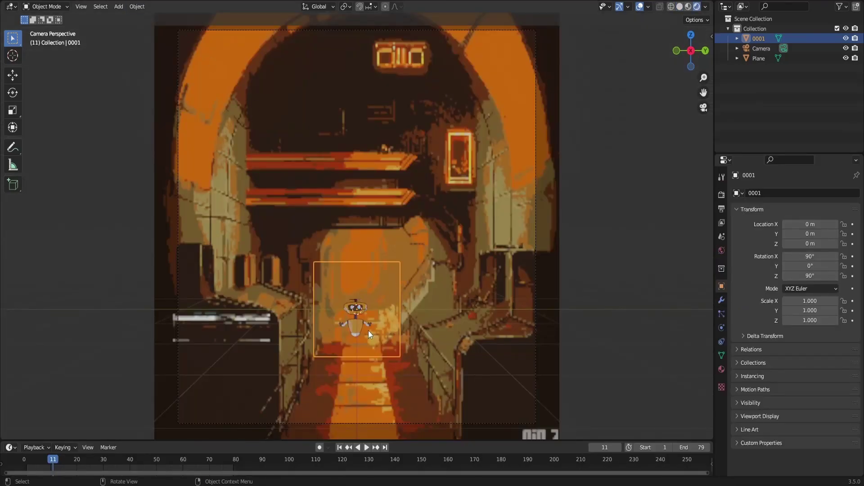
- Scale the robot plane to 2.218, raise it to 0.56927 m on Z, and shift it along Y
{"action": "key", "text": "s"}
{"action": "left_click", "coordinate": [447, 299]}
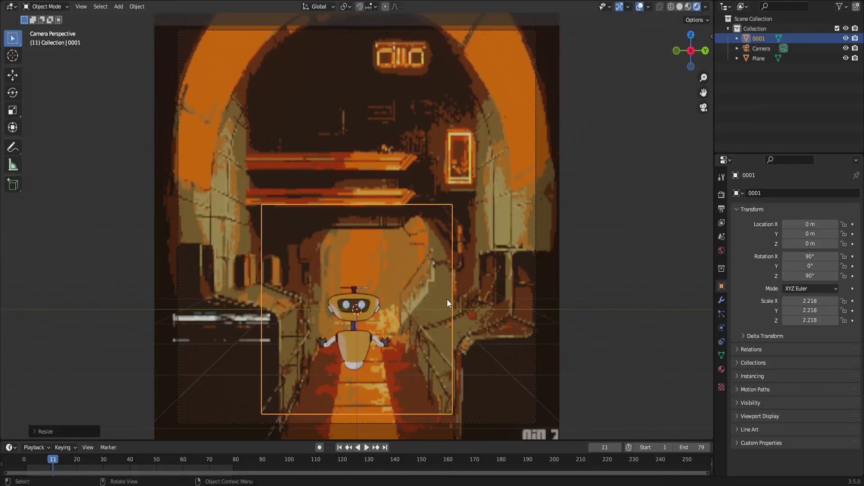
{"action": "key", "text": "s"}
{"action": "key", "text": "g"}
{"action": "key", "text": "z"}
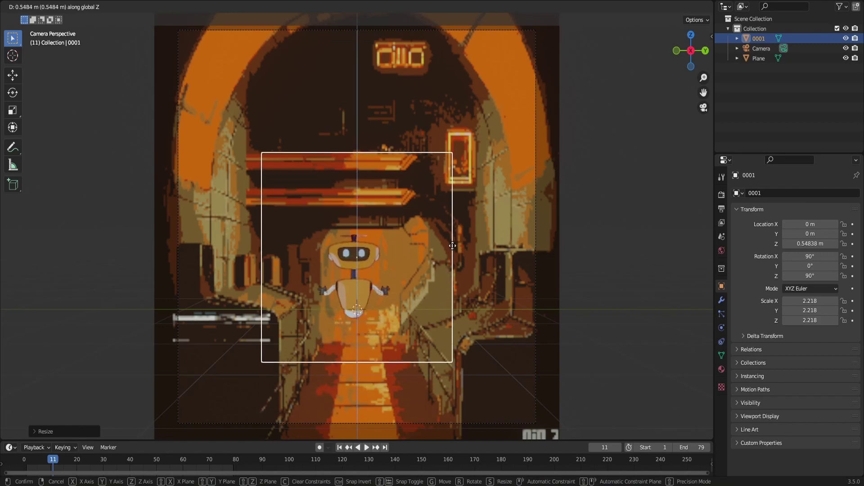
{"action": "left_click", "coordinate": [447, 254]}
{"action": "key", "text": "g"}
{"action": "key", "text": "y"}
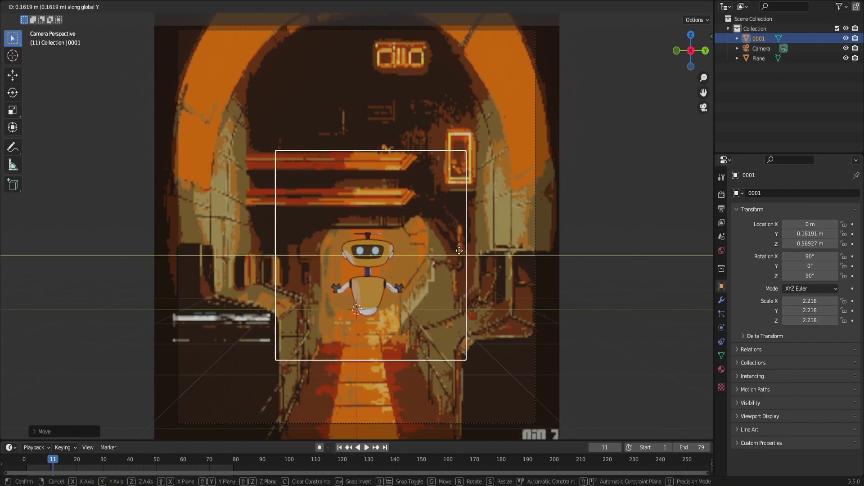
{"action": "left_click", "coordinate": [455, 253]}
- Play the robot animation, inspect it at an angle, then select the background Plane
{"action": "left_click", "coordinate": [682, 260]}
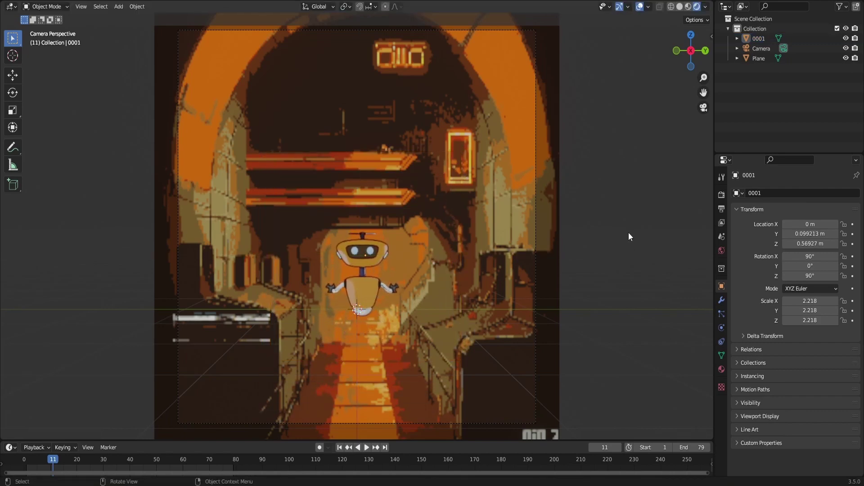
{"action": "key", "text": "space"}
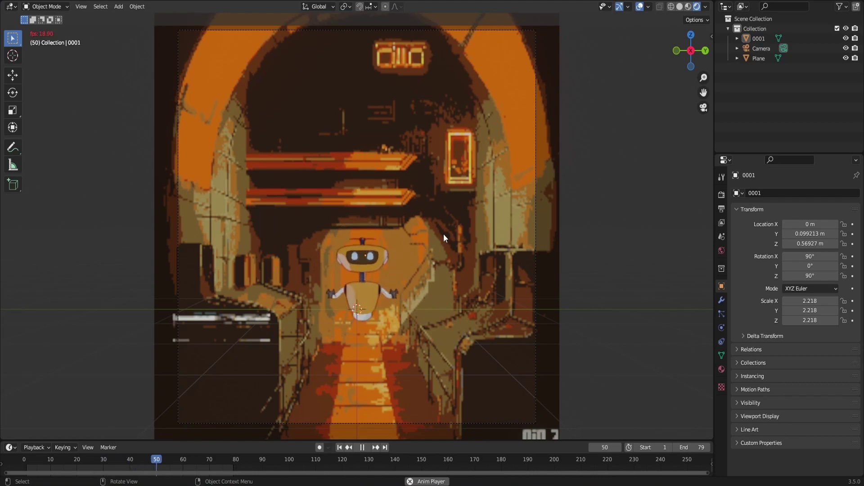
{"action": "scroll", "coordinate": [444, 233], "scroll_direction": "down", "scroll_amount": 3}
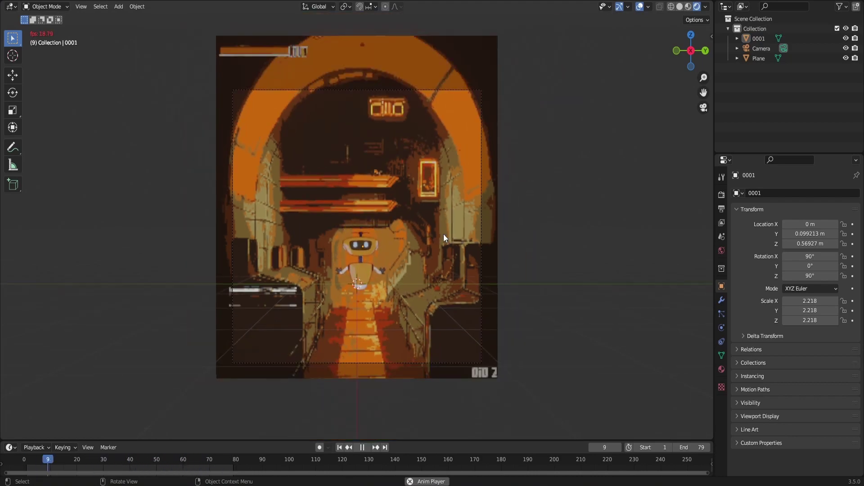
{"action": "mouse_move", "coordinate": [692, 57]}
{"action": "left_mouse_down"}
{"action": "mouse_move", "coordinate": [642, 61]}
{"action": "mouse_move", "coordinate": [691, 56]}
{"action": "left_mouse_up"}
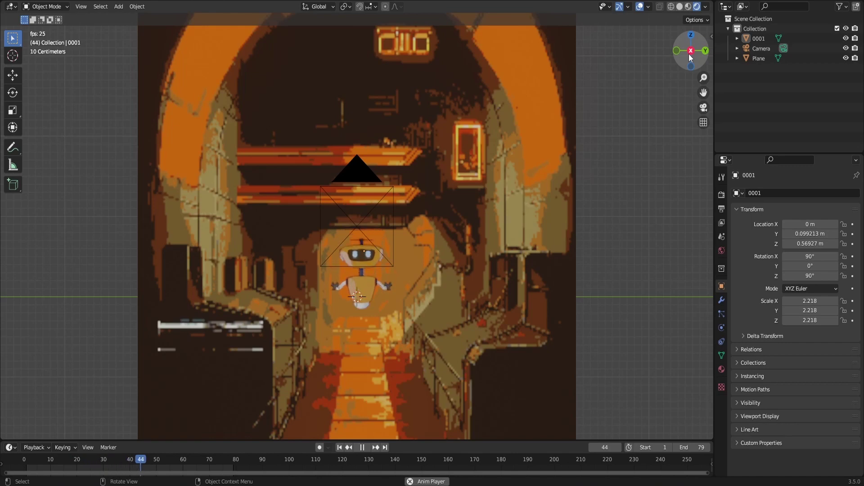
{"action": "left_click", "coordinate": [703, 108]}
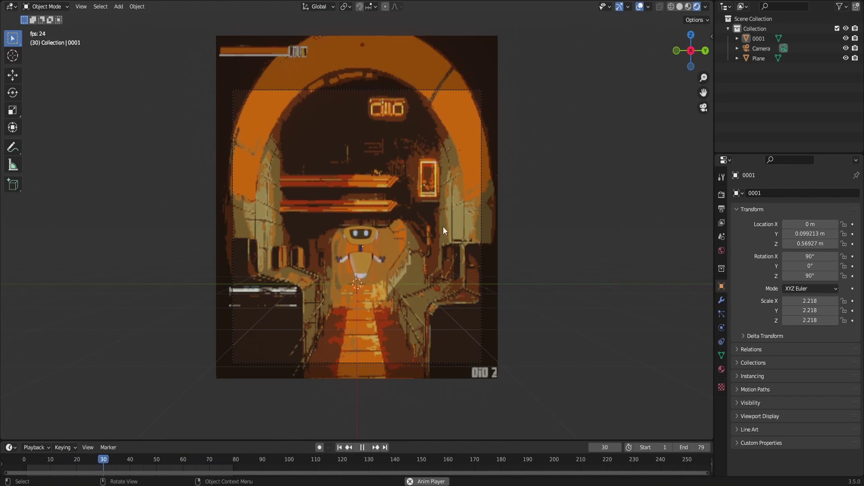
{"action": "scroll", "coordinate": [443, 226], "scroll_direction": "up", "scroll_amount": 1}
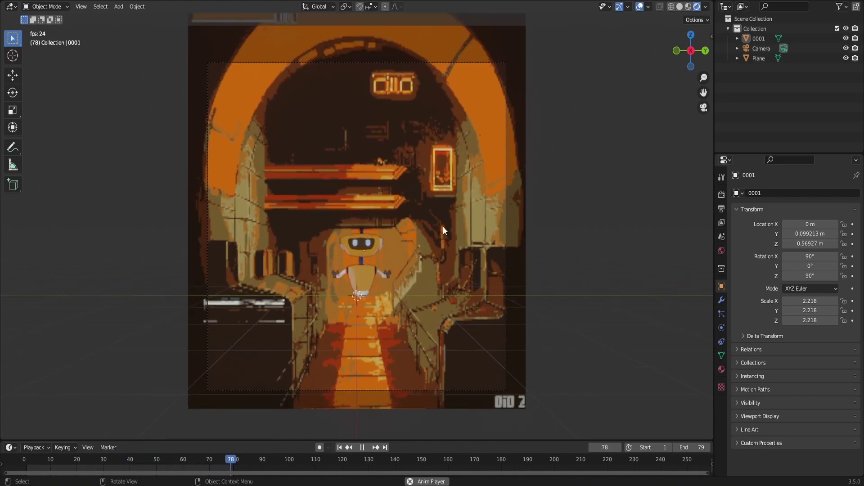
{"action": "left_click", "coordinate": [443, 202]}
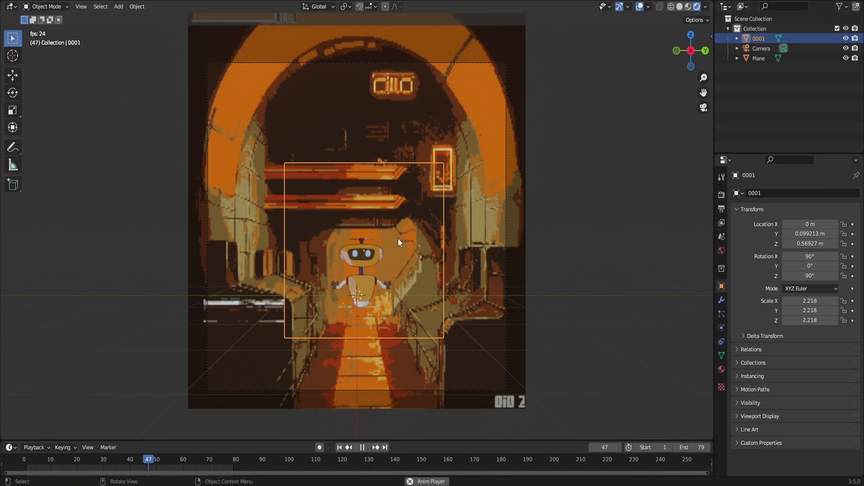
{"action": "left_click", "coordinate": [335, 118]}
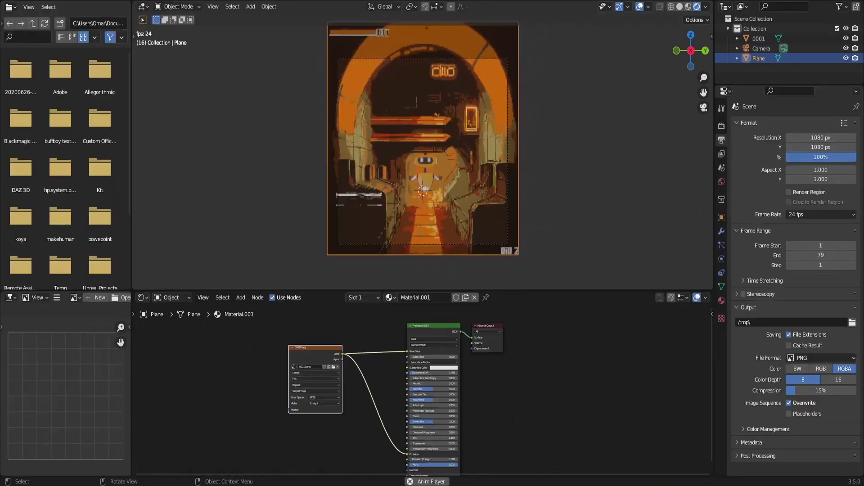
- Preview the robot over the monitor-lined corridor background, then stop playback at frame 1
{"action": "scroll", "coordinate": [506, 160], "scroll_direction": "up", "scroll_amount": 3}
{"action": "scroll", "coordinate": [506, 158], "scroll_direction": "up", "scroll_amount": 1}
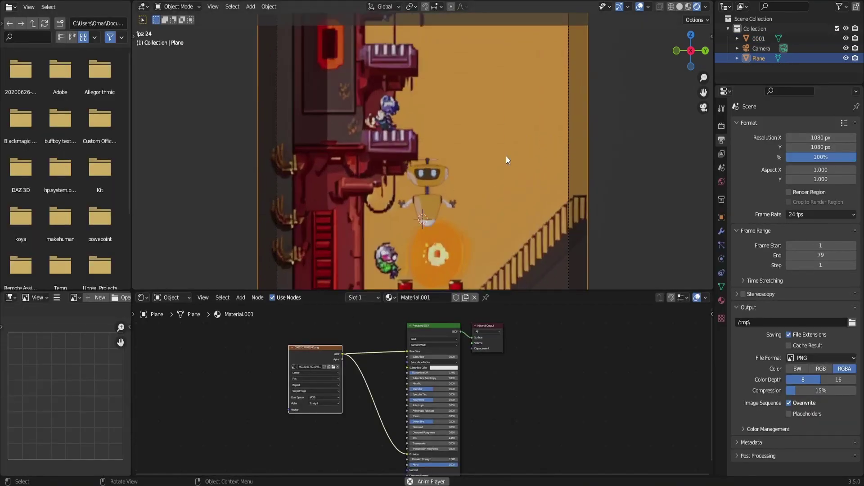
{"action": "scroll", "coordinate": [506, 158], "scroll_direction": "down", "scroll_amount": 1}
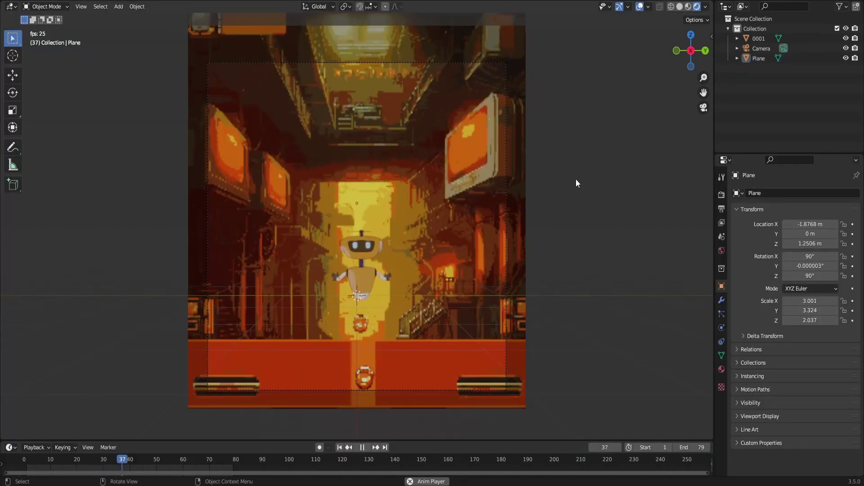
{"action": "scroll", "coordinate": [576, 183], "scroll_direction": "down", "scroll_amount": 1}
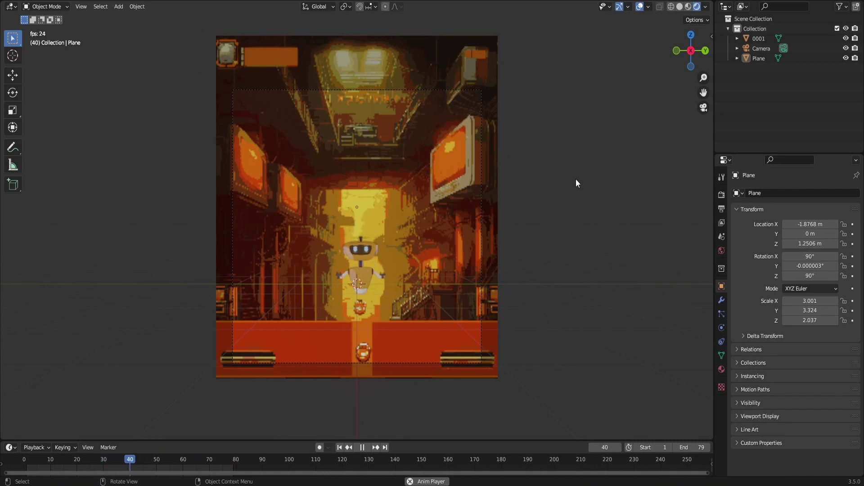
{"action": "key", "text": "Escape"}
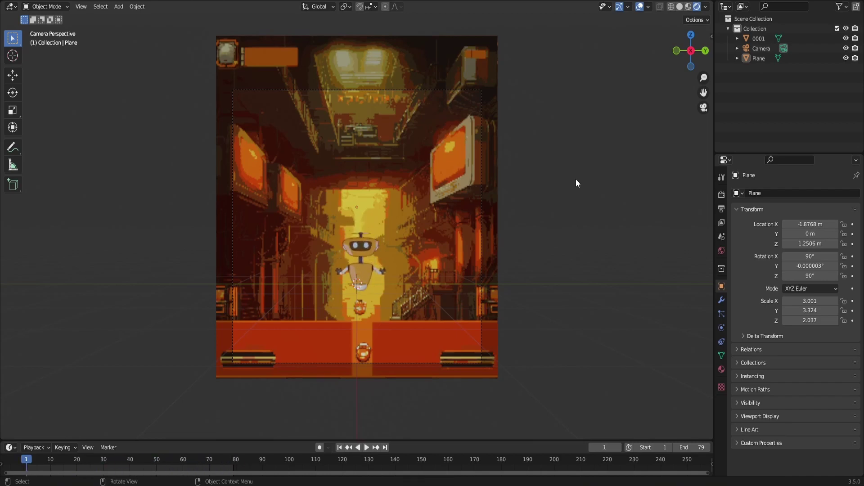
{"action": "scroll", "coordinate": [464, 215], "scroll_direction": "up", "scroll_amount": 3}
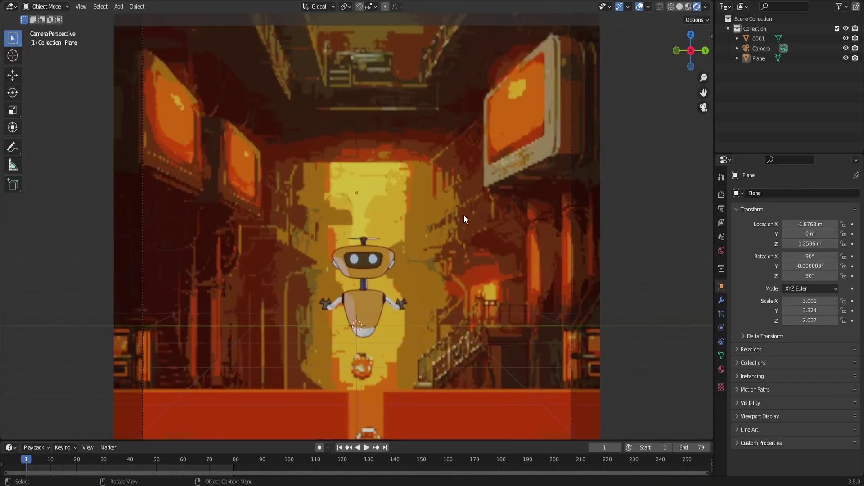